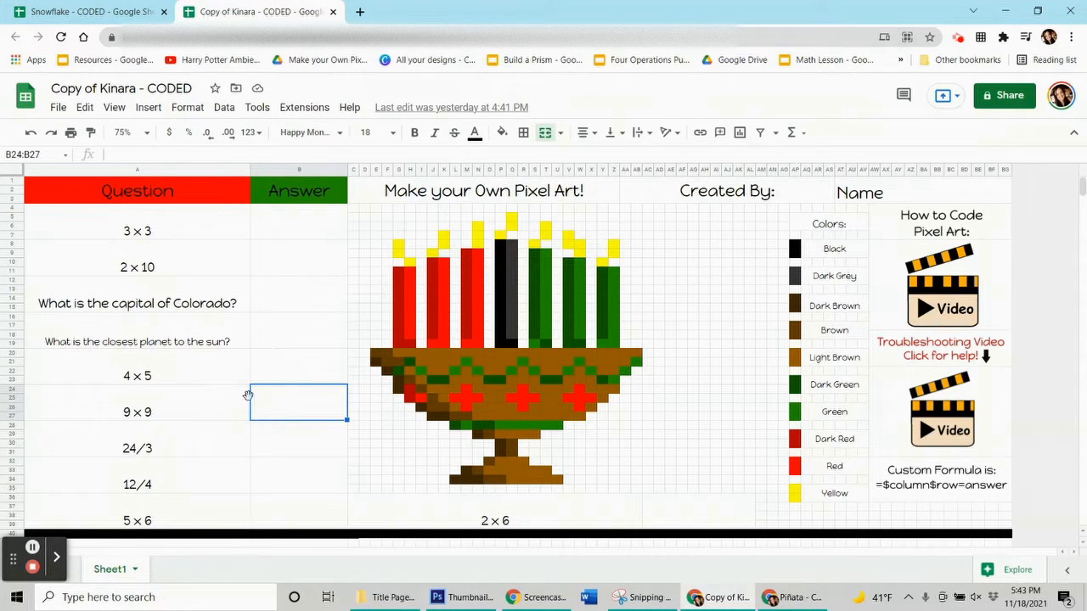
Undo the deletions in the Answer column of the Snowflake sheet to restore the answers from B4 down to B36.
{"action": "left_click", "coordinate": [32, 548]}
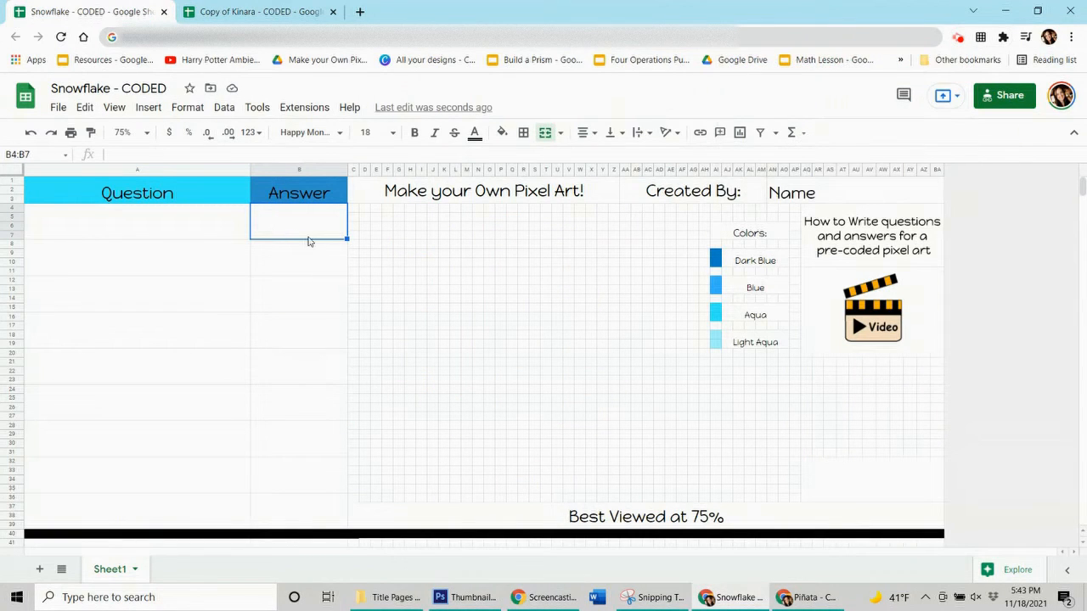
{"action": "key", "text": "ctrl+z"}
{"action": "key", "text": "ctrl+z"}
{"action": "key", "text": "ctrl+z"}
{"action": "key", "text": "ctrl+z"}
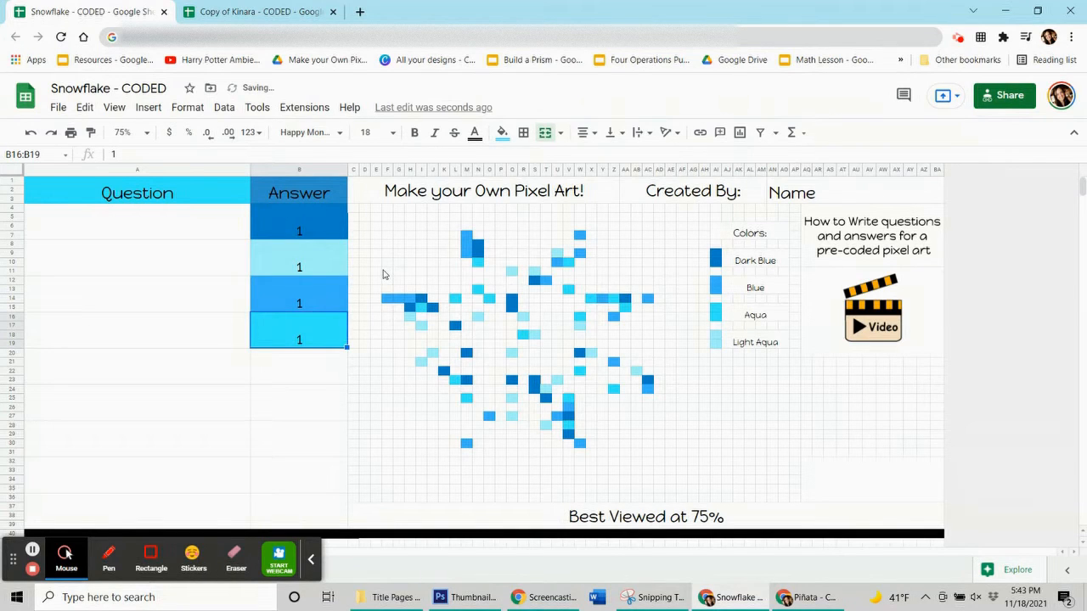
{"action": "key", "text": "ctrl+z"}
{"action": "key", "text": "ctrl+z"}
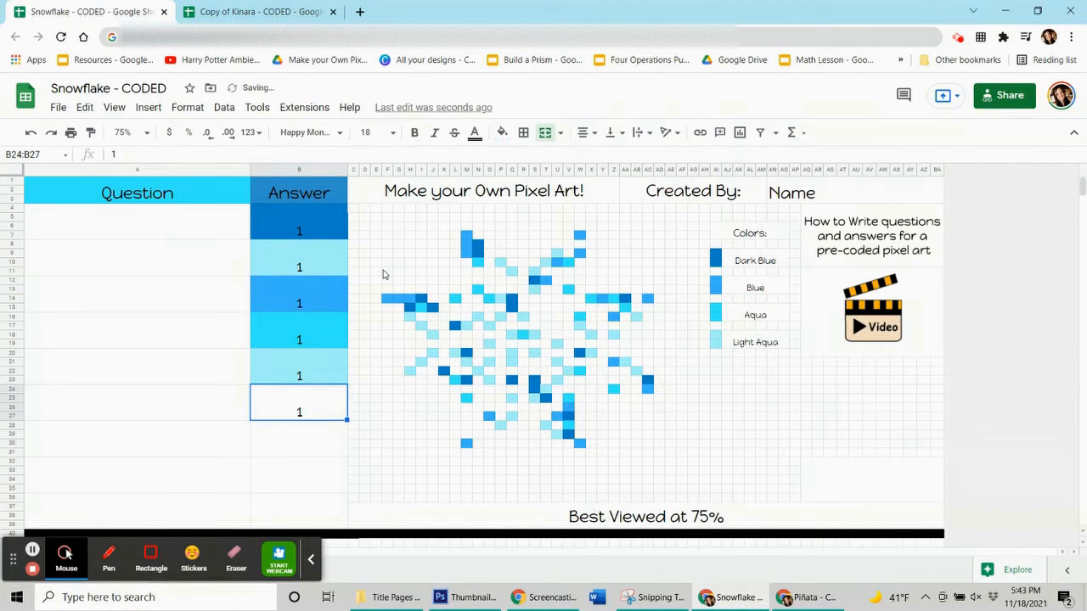
{"action": "key", "text": "ctrl+z"}
{"action": "key", "text": "ctrl+z"}
{"action": "key", "text": "ctrl+z"}
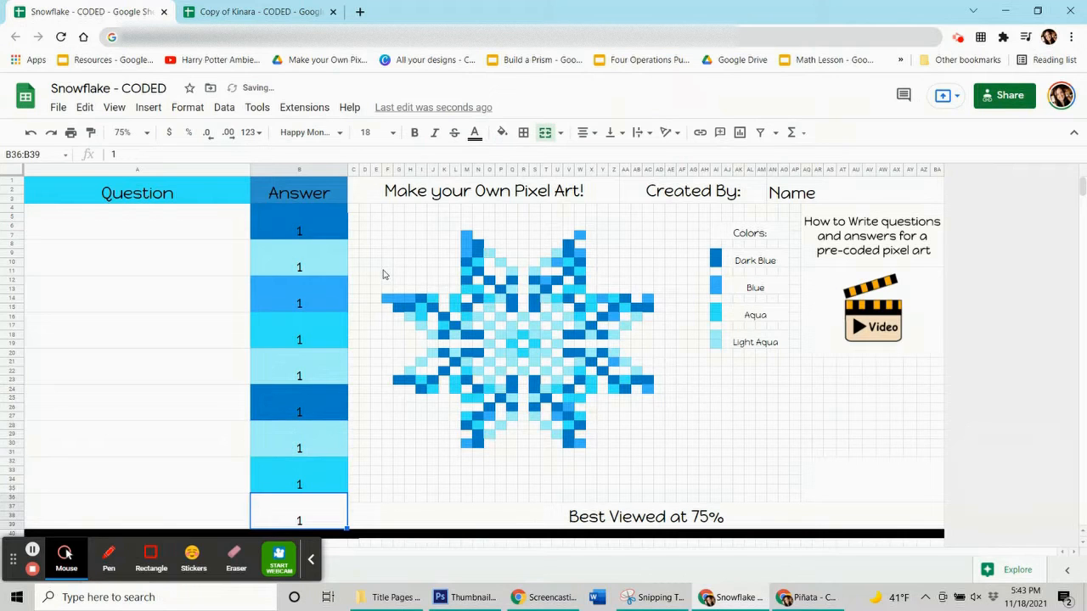
{"action": "left_click", "coordinate": [32, 551]}
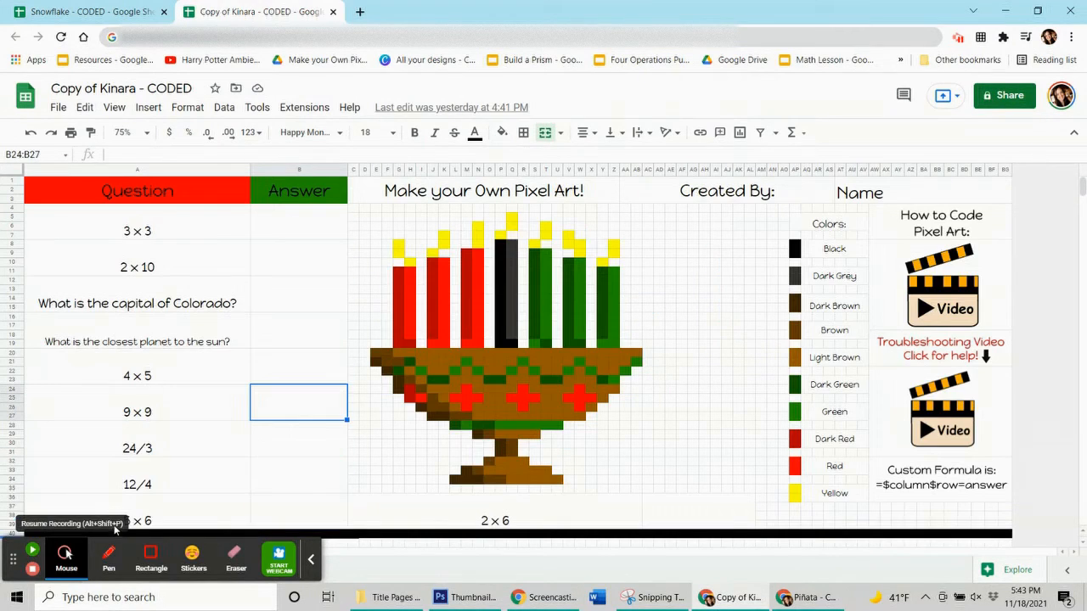
Examine the Kinara pixel art and the first question and answer cells in the Copy of Kinara - CODED sheet.
{"action": "left_click", "coordinate": [32, 550]}
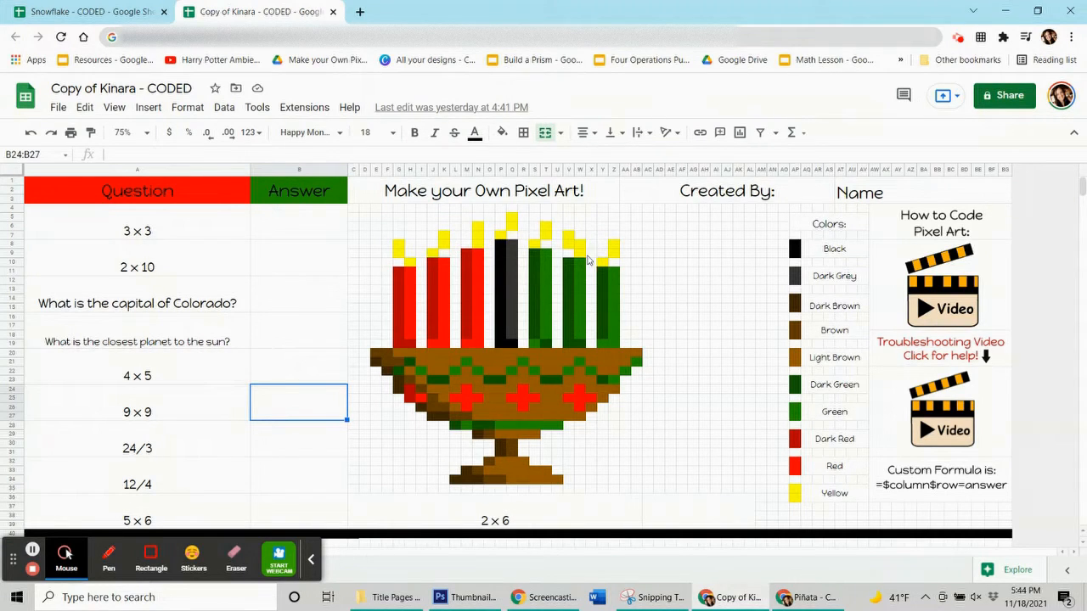
{"action": "left_click", "coordinate": [432, 271]}
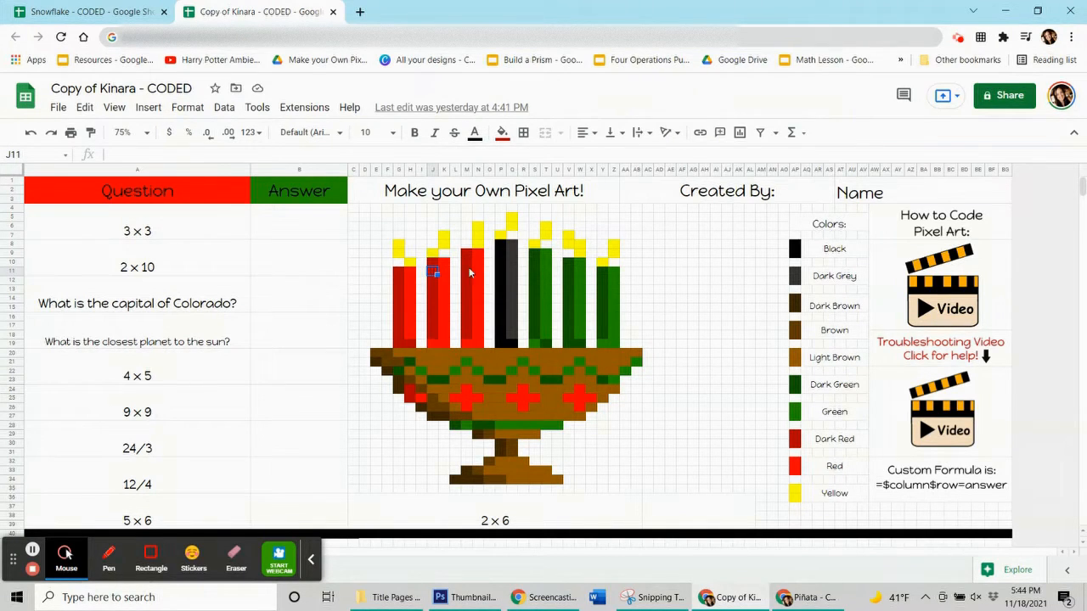
{"action": "left_click", "coordinate": [185, 242]}
{"action": "left_click", "coordinate": [195, 270]}
{"action": "left_click", "coordinate": [209, 307]}
{"action": "left_click", "coordinate": [217, 344]}
{"action": "left_click", "coordinate": [277, 238]}
{"action": "left_click", "coordinate": [289, 265]}
{"action": "left_click", "coordinate": [291, 299]}
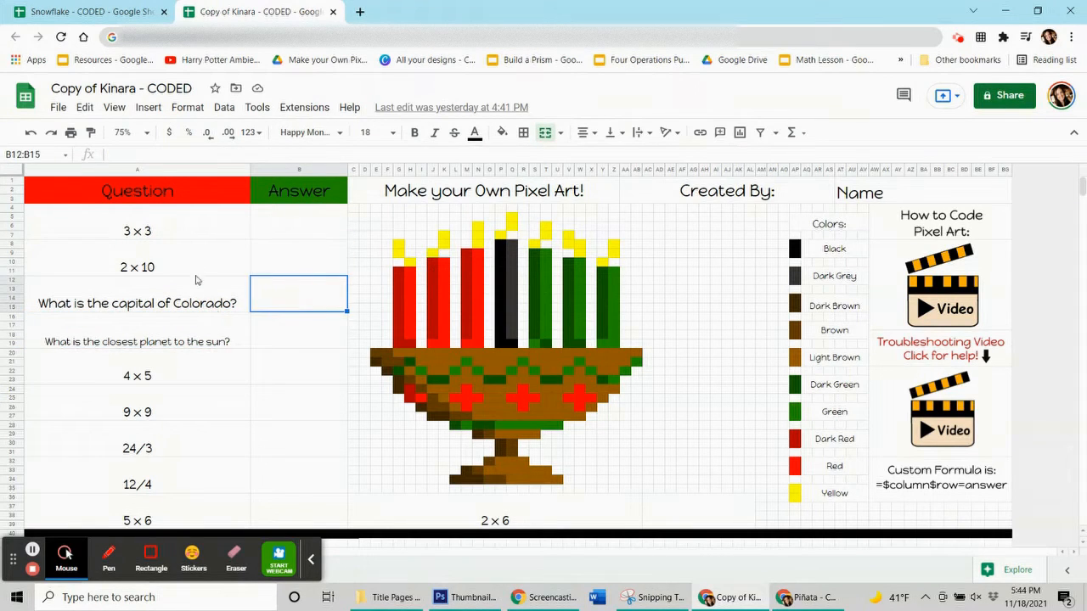
{"action": "left_click", "coordinate": [185, 229]}
{"action": "left_click", "coordinate": [182, 274]}
{"action": "left_click", "coordinate": [180, 306]}
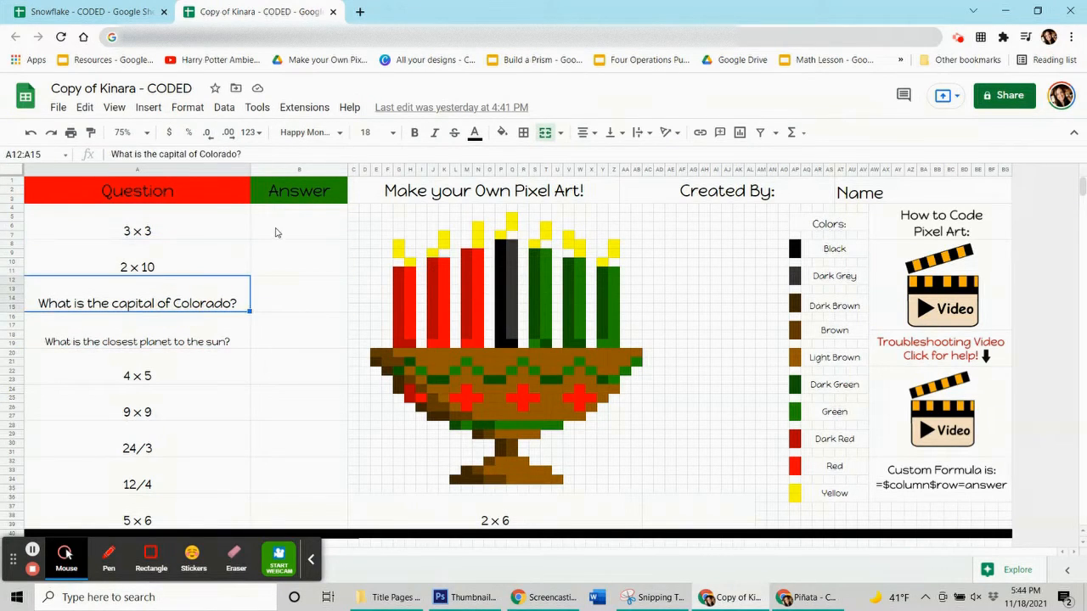
Enter 9 as the answer to 3 x 3 and 20 as the answer to 2 x 10 in the Answer column.
{"action": "left_click", "coordinate": [276, 232]}
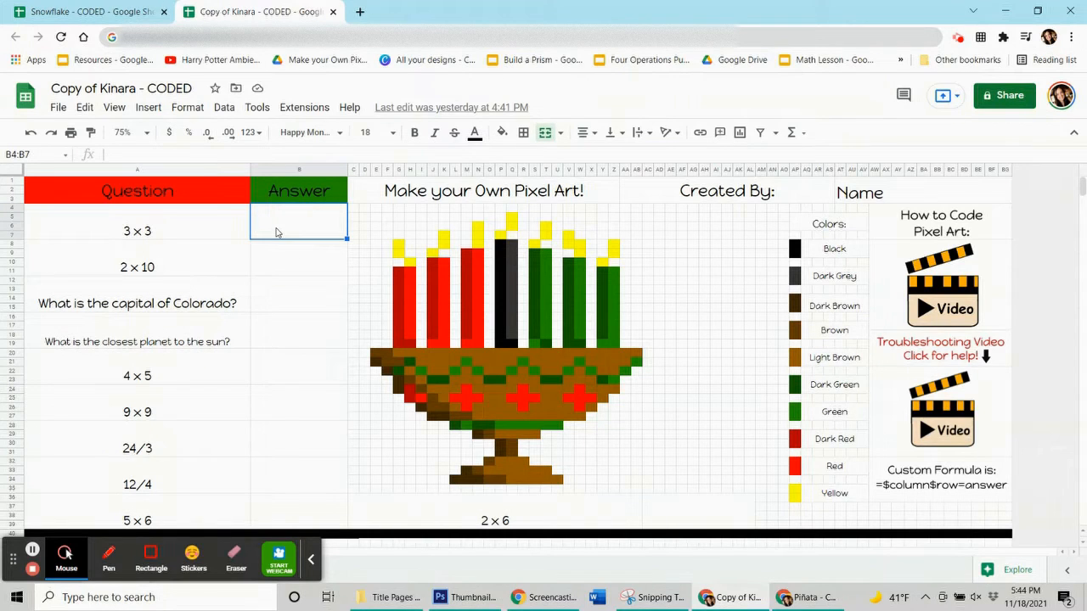
{"action": "type", "text": "9"}
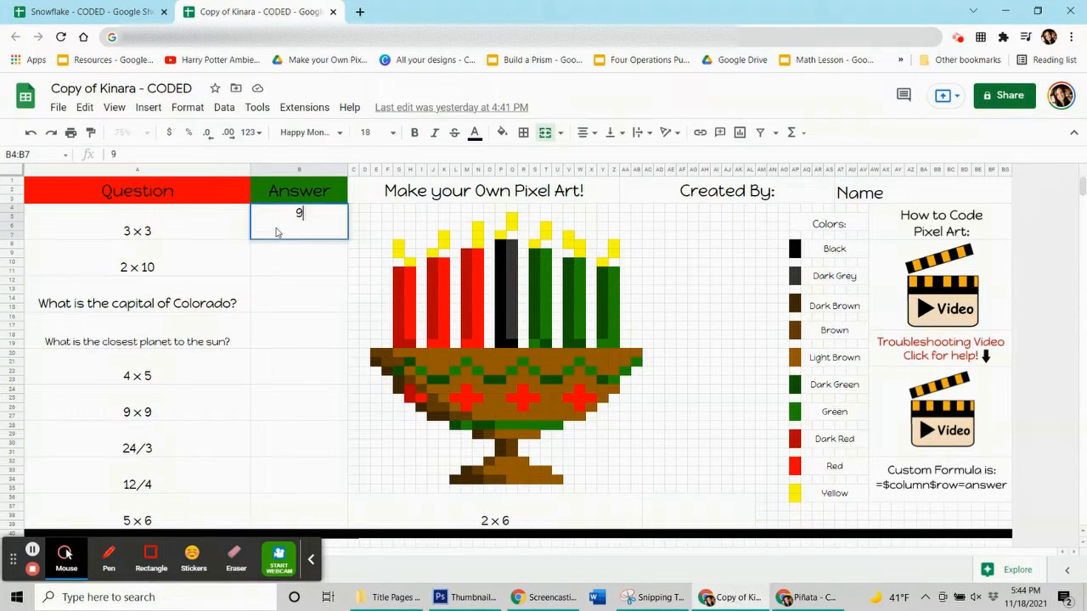
{"action": "left_click", "coordinate": [268, 264]}
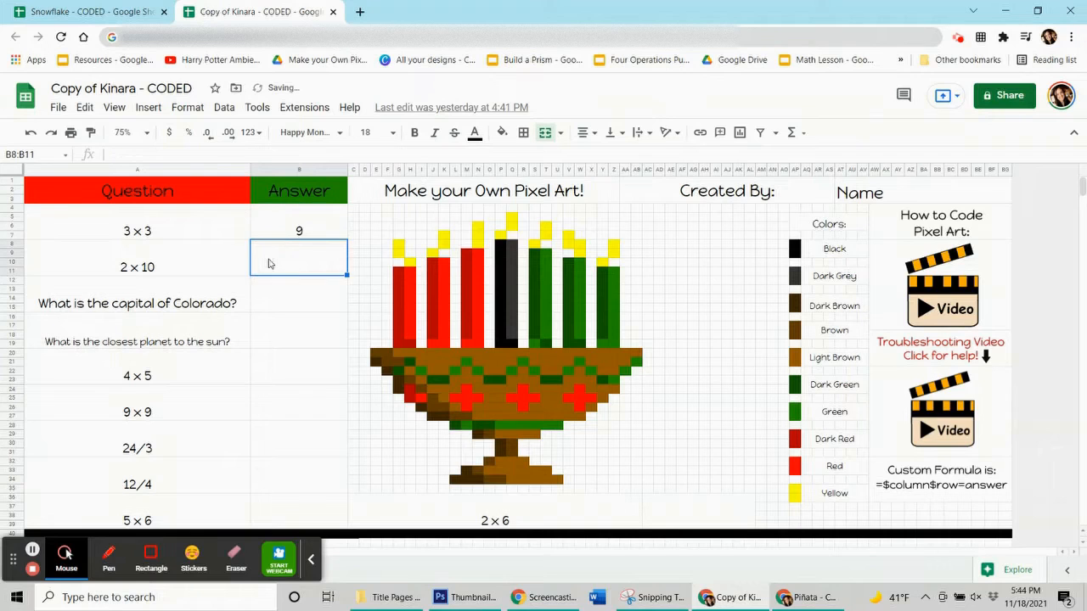
{"action": "type", "text": "20"}
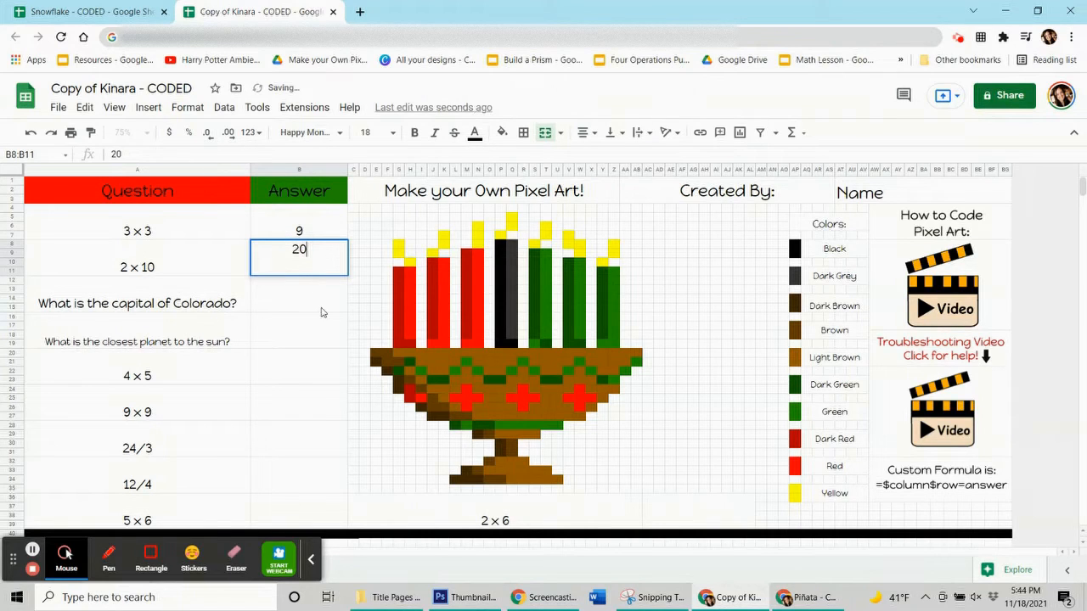
Fill in the remaining answers Denver, Mercury, 20, 81, 8, 3 and 30 in the Answer column, and 12 beside the 2 x 6 question.
{"action": "left_click", "coordinate": [321, 311]}
{"action": "type", "text": "Denver"}
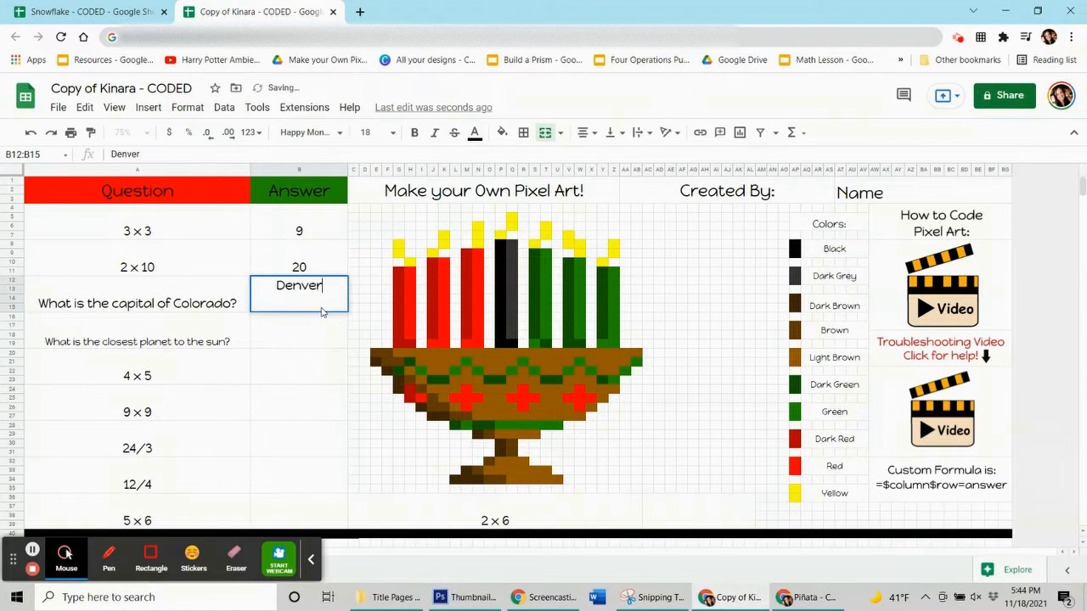
{"action": "left_click", "coordinate": [302, 334]}
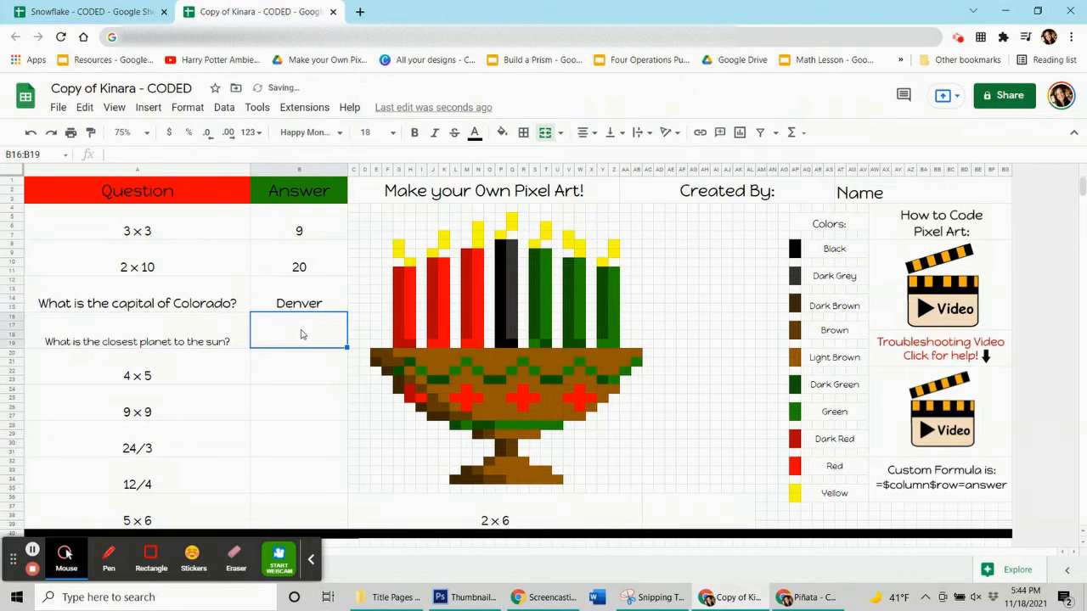
{"action": "type", "text": "Mercury"}
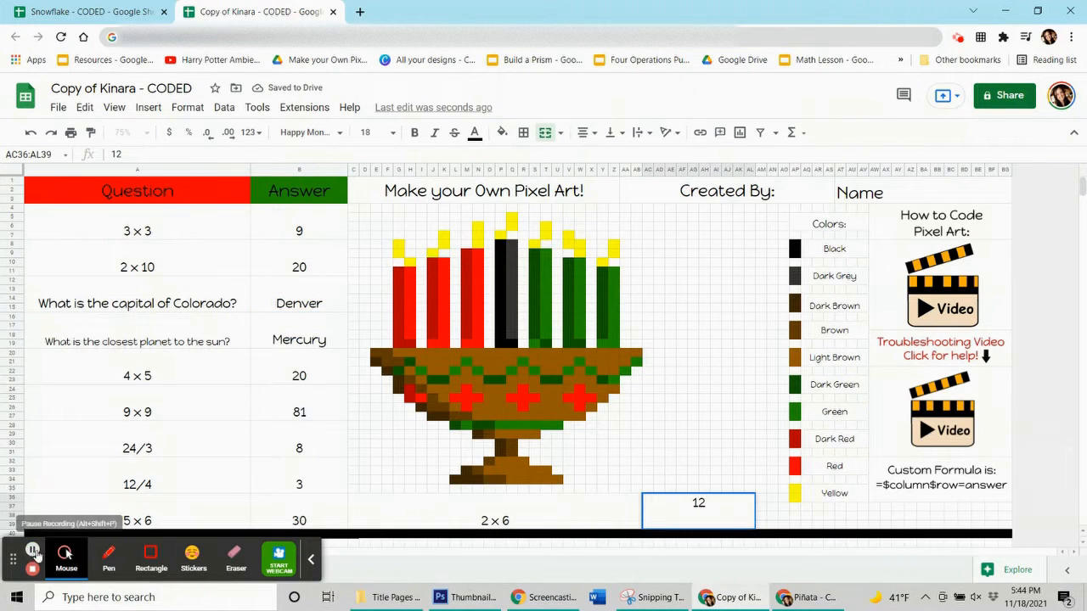
{"action": "left_click", "coordinate": [497, 518]}
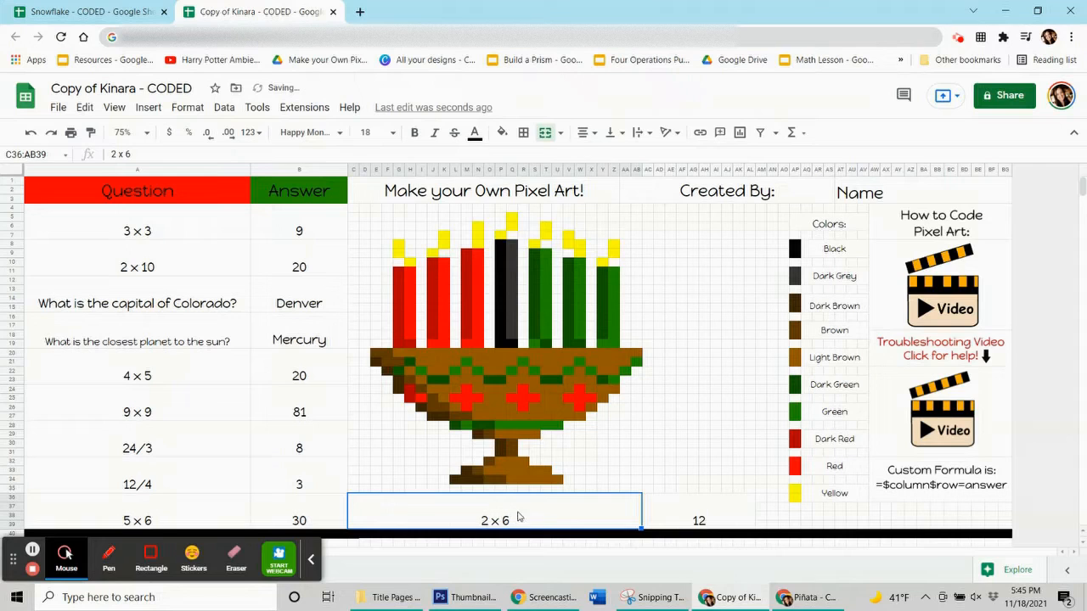
Review the 2 x 6 question with its answer cell, the custom formula note and the full list of answers.
{"action": "left_click", "coordinate": [675, 515]}
{"action": "left_click", "coordinate": [583, 518]}
{"action": "left_click", "coordinate": [669, 513]}
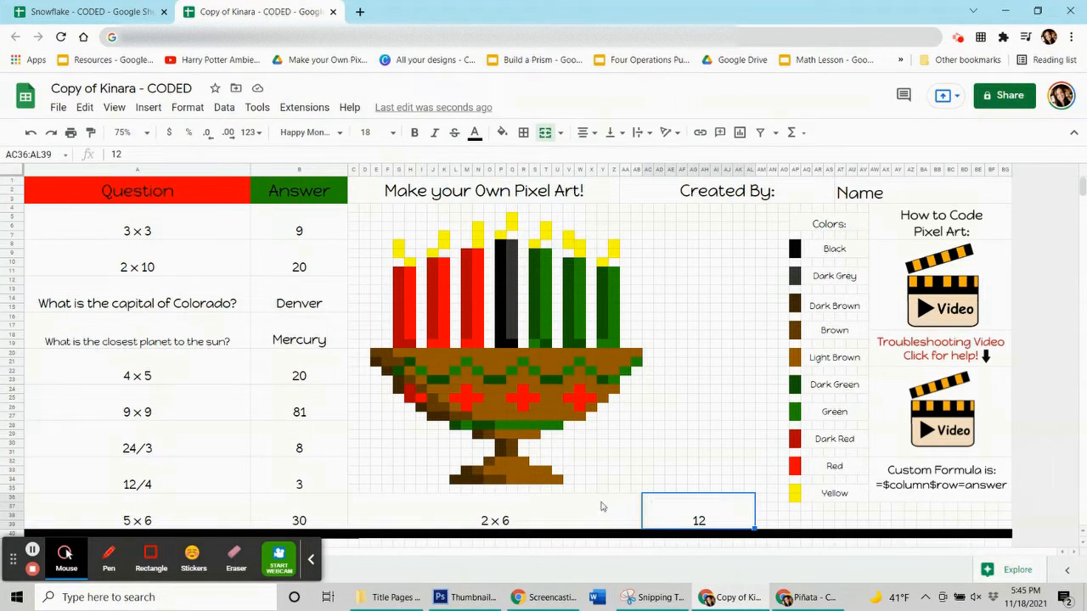
{"action": "left_click", "coordinate": [312, 560]}
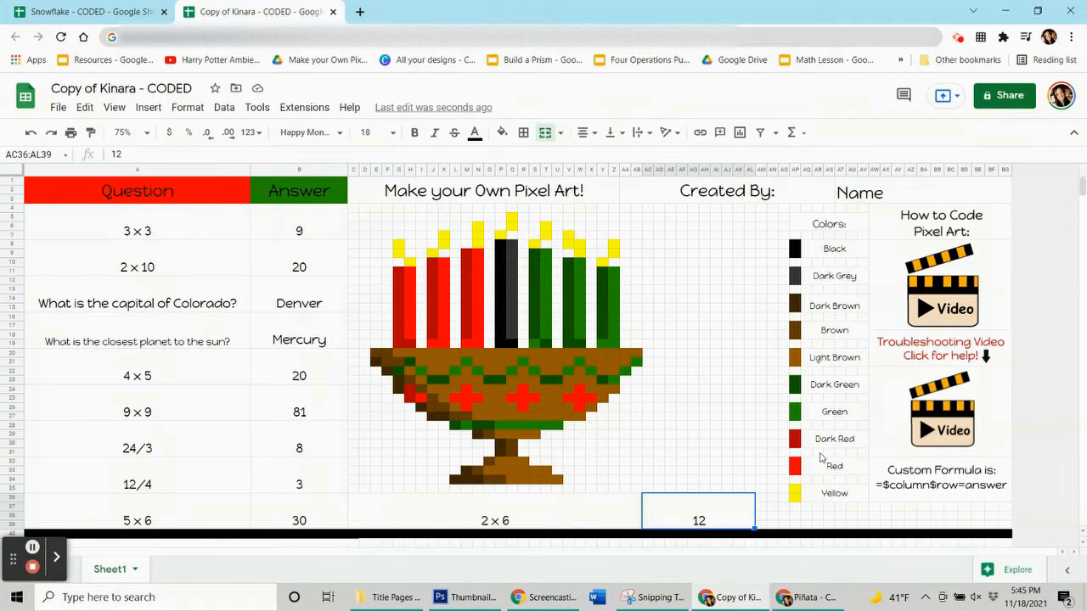
{"action": "left_click", "coordinate": [893, 486]}
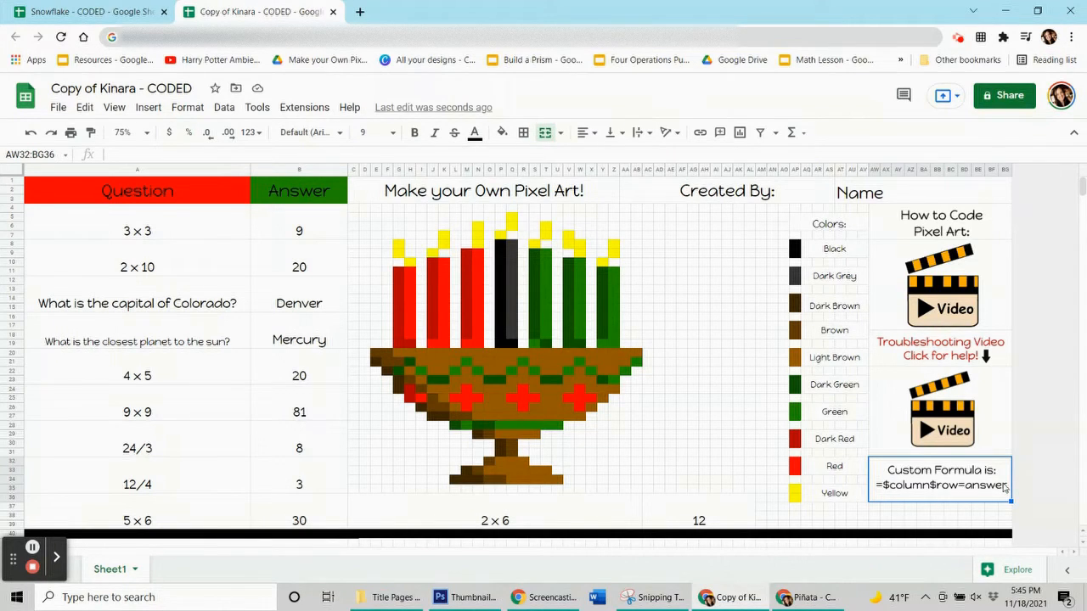
{"action": "left_click_drag", "start_coordinate": [291, 226], "coordinate": [297, 510]}
{"action": "left_click", "coordinate": [692, 520]}
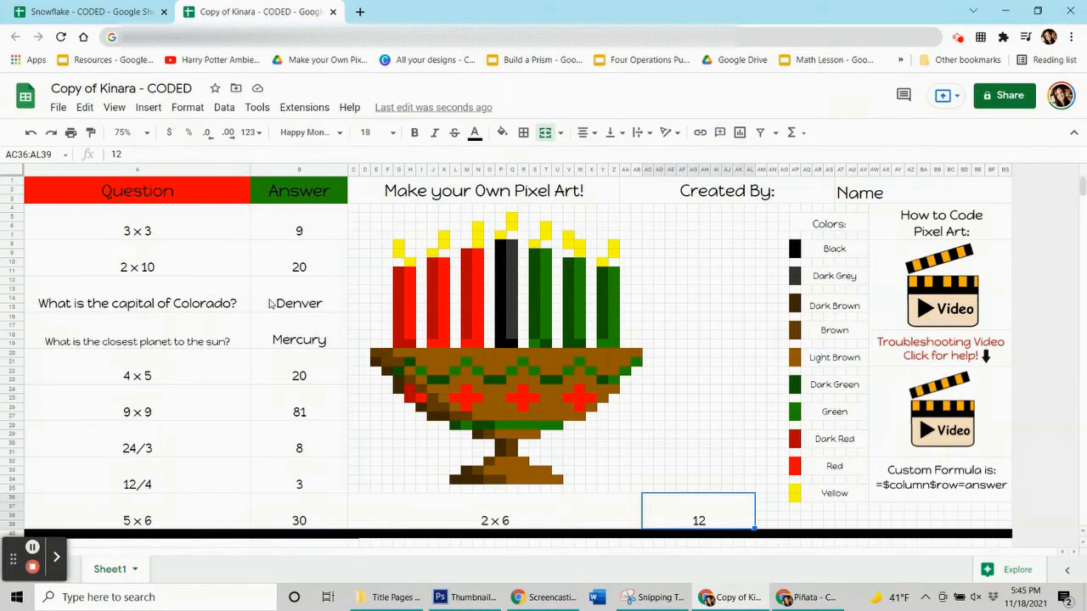
Examine the column and row location of the first answer cell, compared with column B and the separate 2 x 6 answer.
{"action": "left_click", "coordinate": [268, 230]}
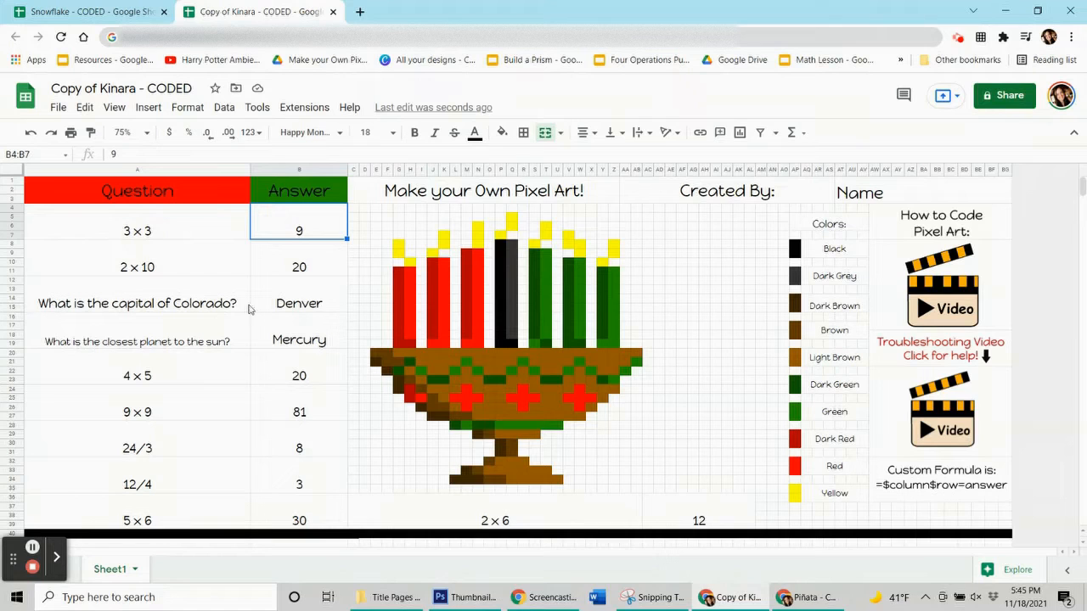
{"action": "left_click", "coordinate": [270, 220]}
{"action": "left_click", "coordinate": [273, 227]}
{"action": "left_click", "coordinate": [279, 236]}
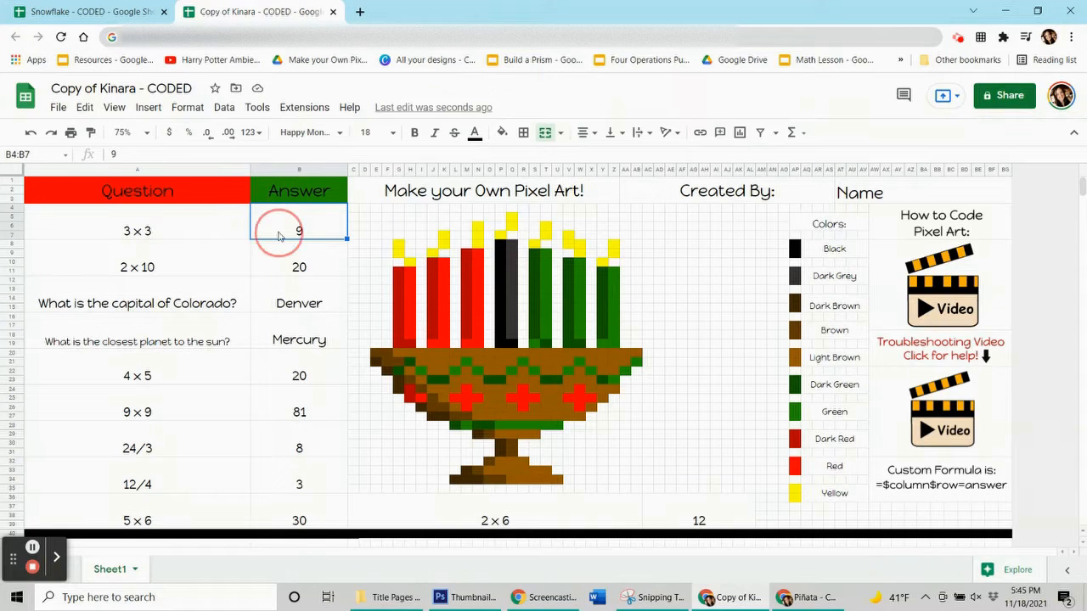
{"action": "left_click", "coordinate": [286, 220]}
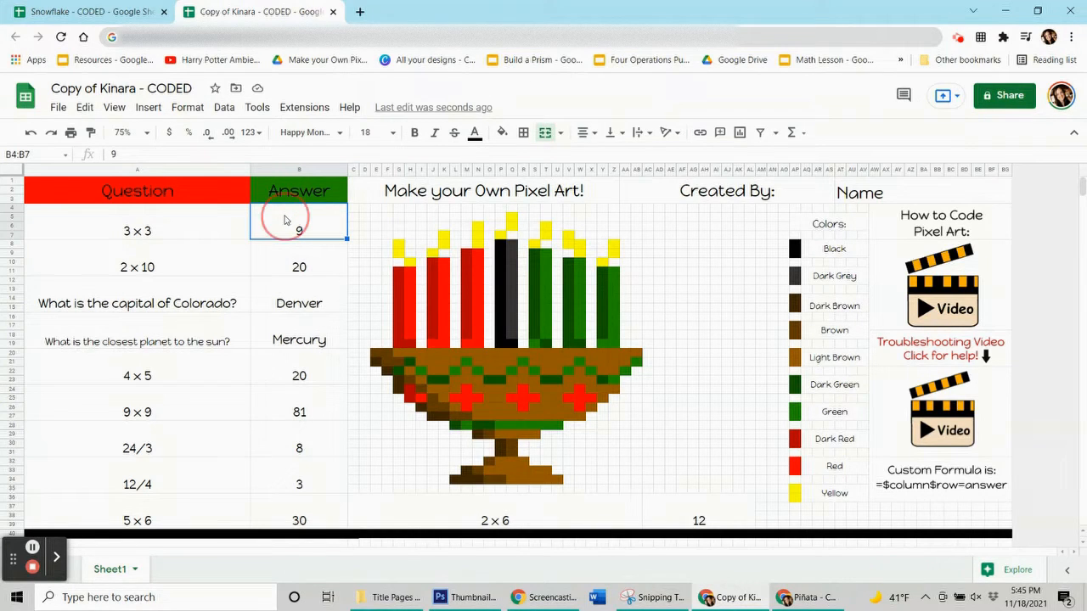
{"action": "left_click", "coordinate": [294, 169]}
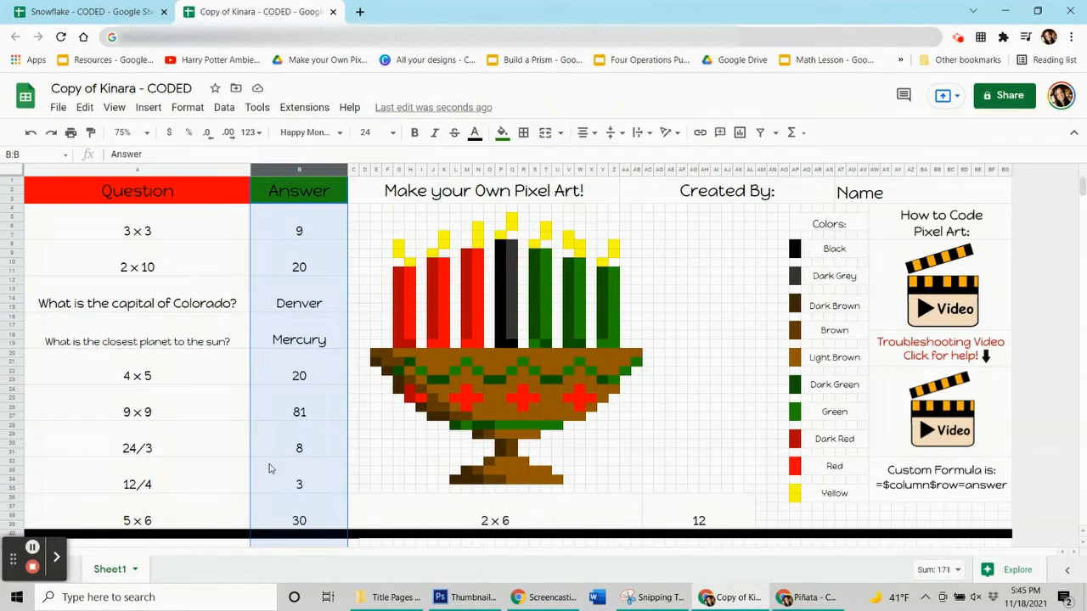
{"action": "left_click", "coordinate": [711, 508]}
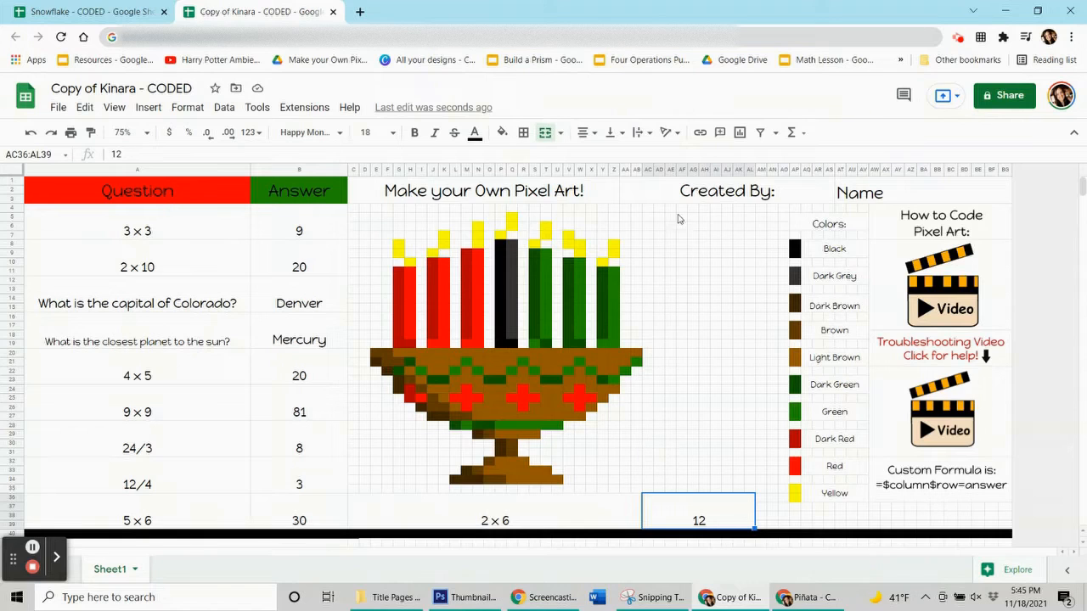
{"action": "left_click", "coordinate": [298, 221]}
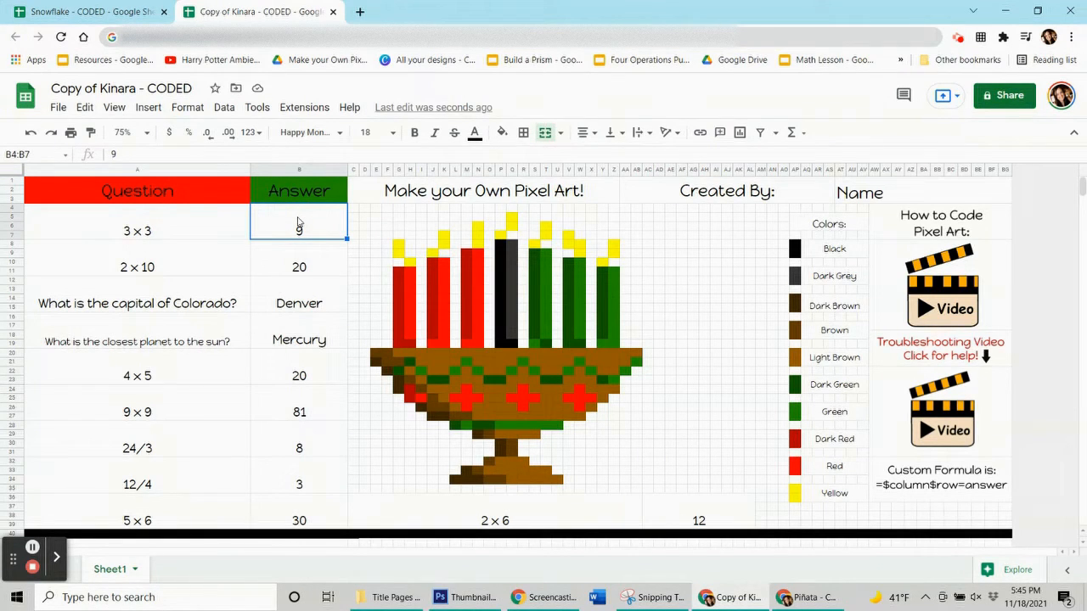
{"action": "left_click", "coordinate": [296, 229]}
Compare the custom formula pattern =$column$row=answer with the answer cell for 3 x 3.
{"action": "left_click", "coordinate": [931, 484]}
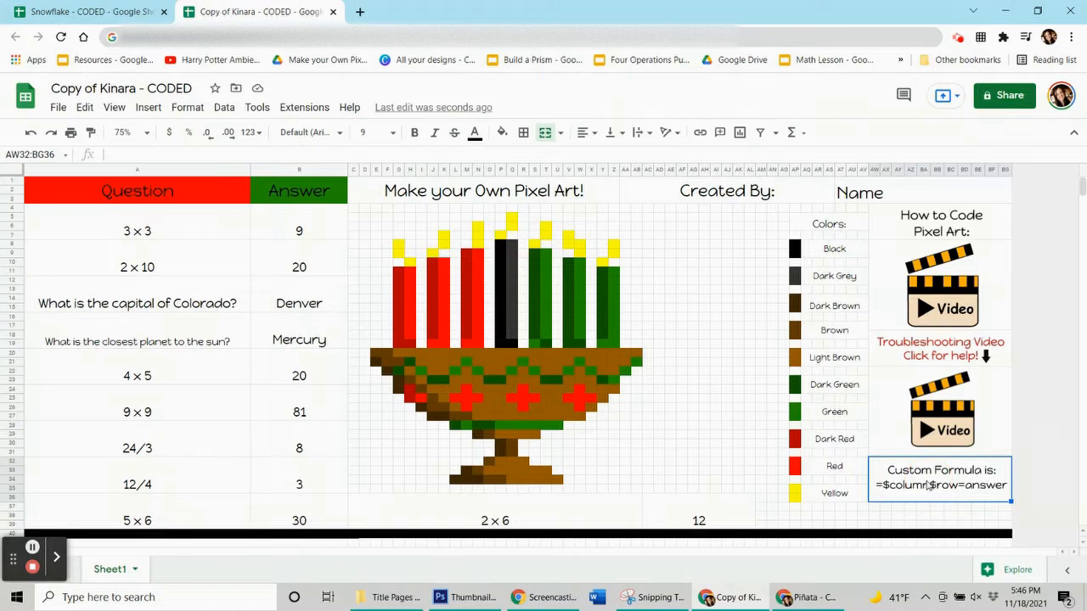
{"action": "left_click", "coordinate": [930, 485]}
{"action": "left_click", "coordinate": [986, 490]}
{"action": "left_click", "coordinate": [282, 229]}
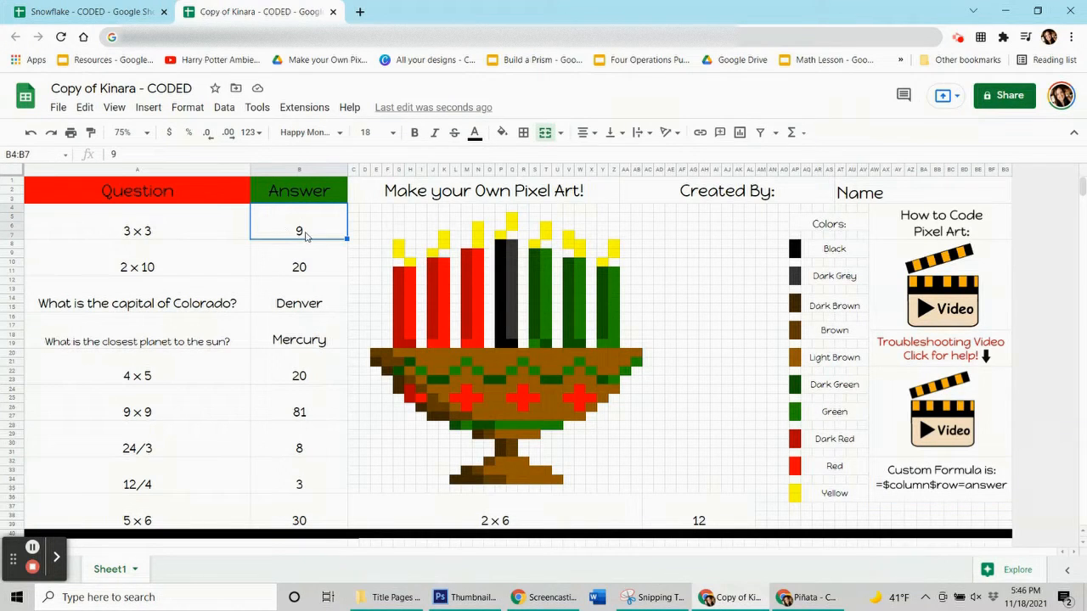
{"action": "left_click", "coordinate": [182, 226]}
{"action": "left_click", "coordinate": [323, 237]}
{"action": "left_click", "coordinate": [308, 218]}
Look through the answer cells in column B to identify each one's starting row for the custom formula.
{"action": "left_click", "coordinate": [268, 261]}
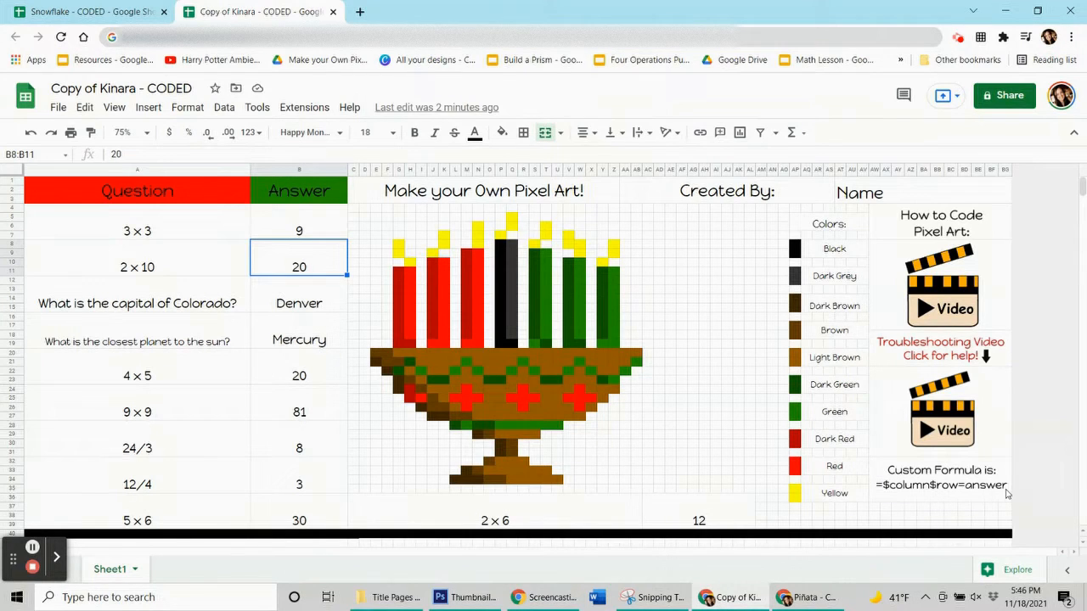
{"action": "left_click", "coordinate": [282, 299]}
{"action": "left_click", "coordinate": [287, 230]}
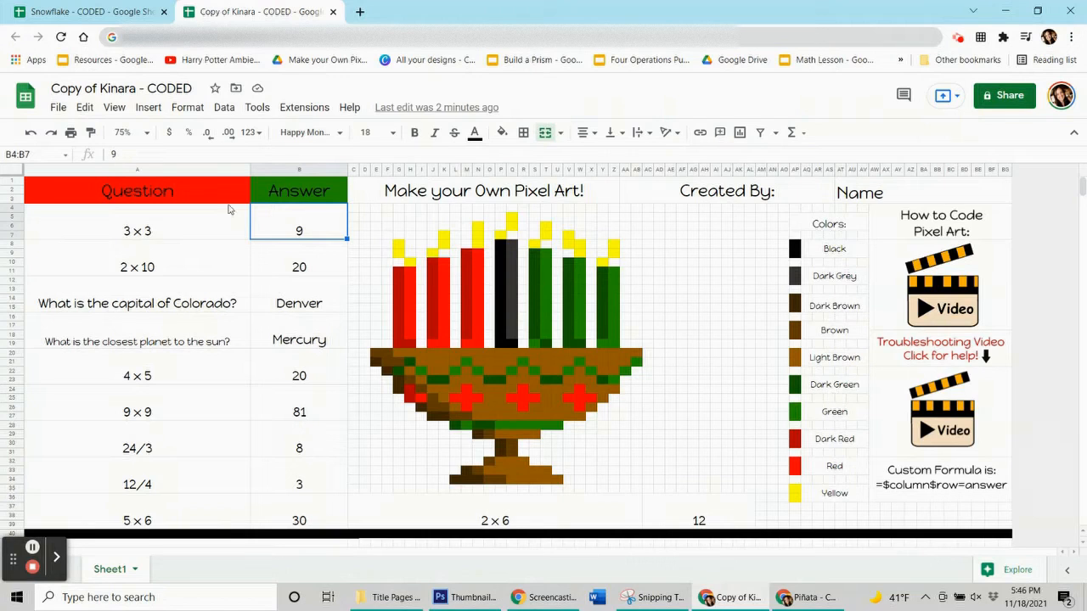
{"action": "left_click", "coordinate": [263, 263]}
{"action": "left_click", "coordinate": [281, 337]}
{"action": "left_click", "coordinate": [311, 374]}
{"action": "left_click", "coordinate": [314, 411]}
{"action": "left_click", "coordinate": [308, 230]}
{"action": "left_click", "coordinate": [278, 218]}
Check the fill color of the yellow flame pixel in G9, then reselect the first answer cell.
{"action": "left_click", "coordinate": [399, 253]}
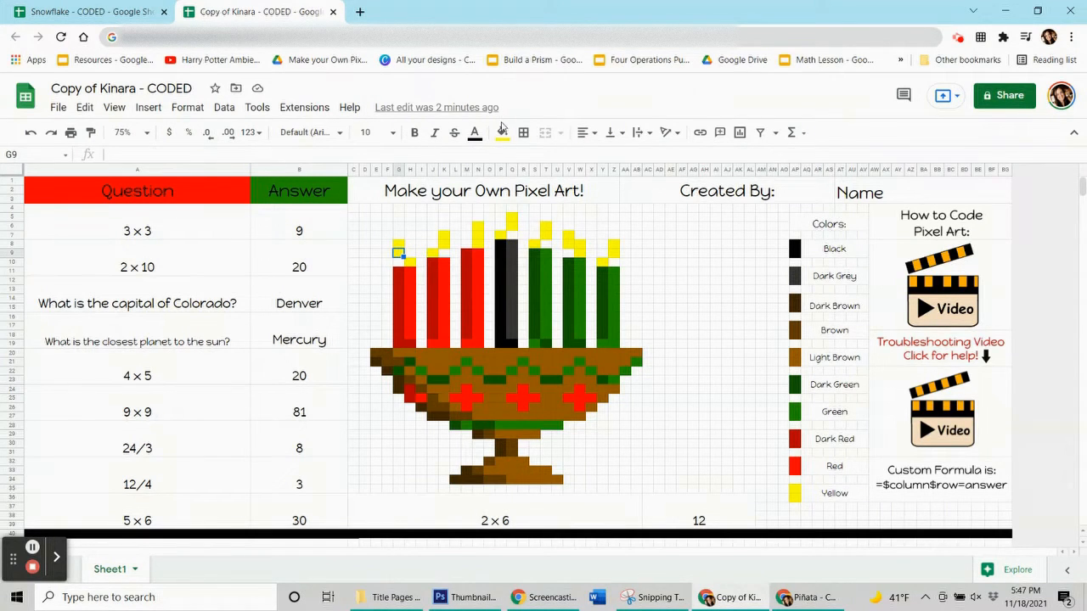
{"action": "left_click", "coordinate": [502, 133]}
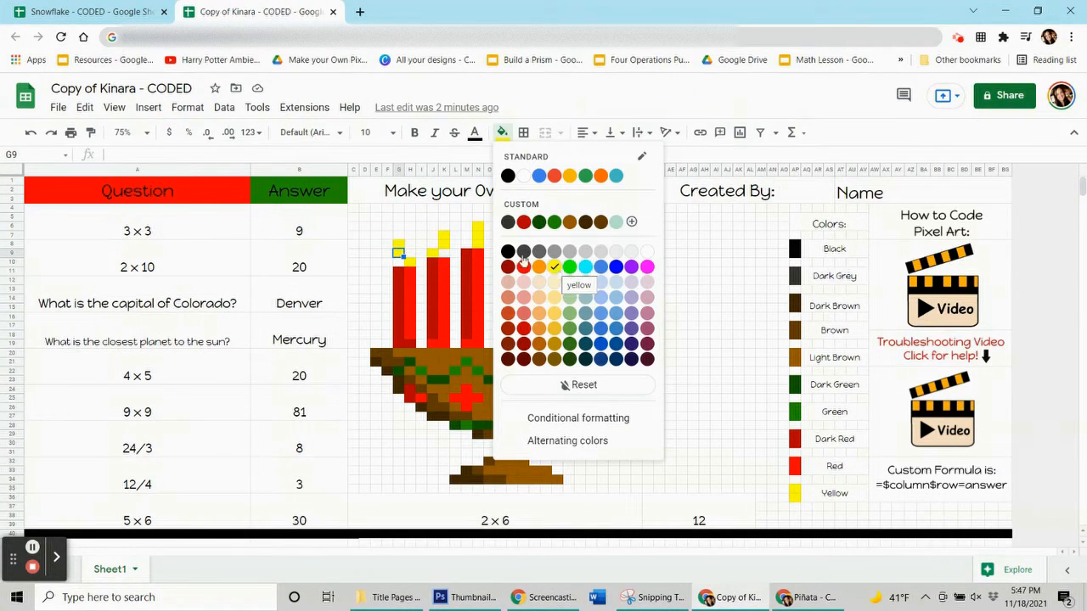
{"action": "left_click", "coordinate": [335, 223]}
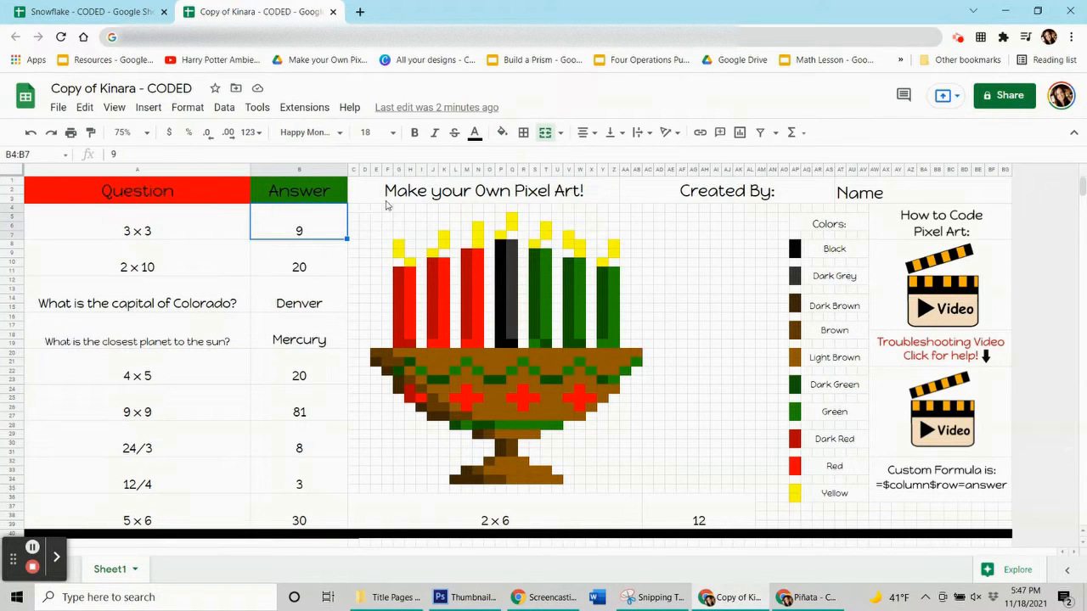
{"action": "left_click", "coordinate": [275, 237]}
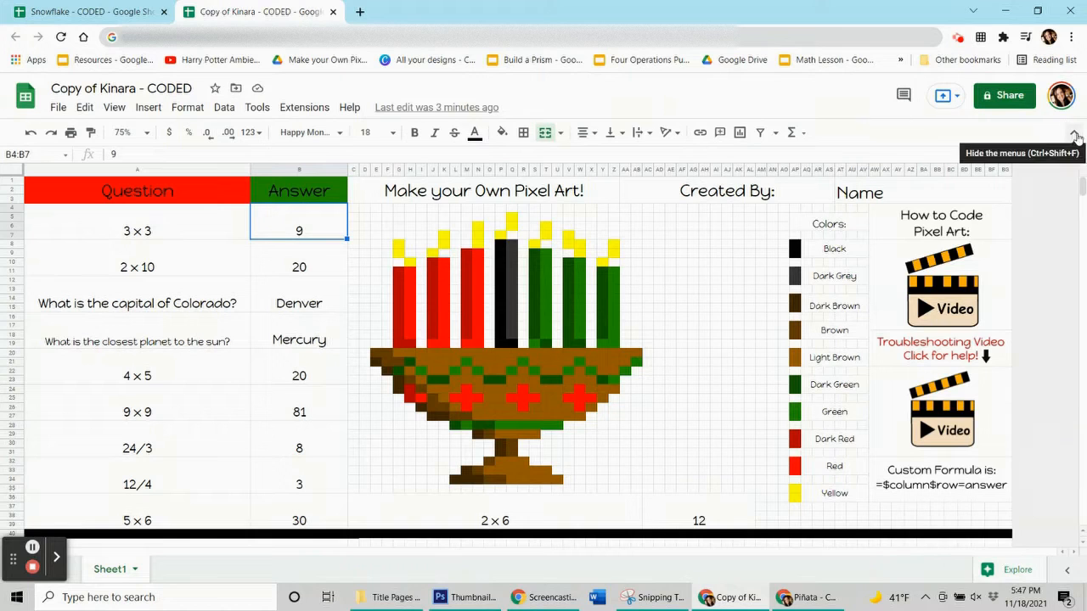
Start a conditional formatting rule on the 3 x 3 answer cell B4:B7 with a yellow fill.
{"action": "left_click", "coordinate": [182, 110]}
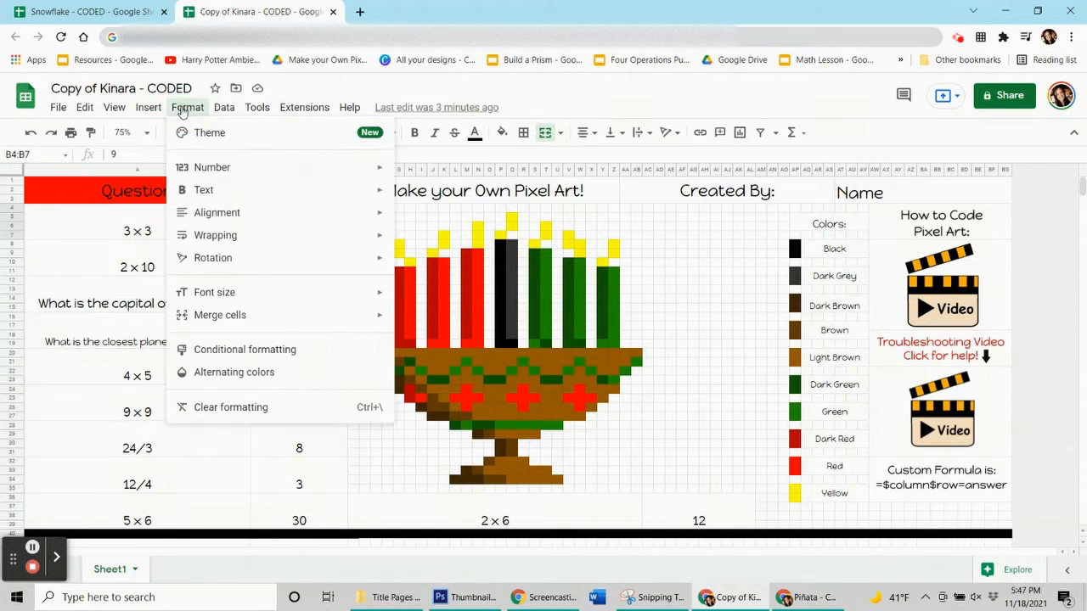
{"action": "left_click", "coordinate": [281, 347]}
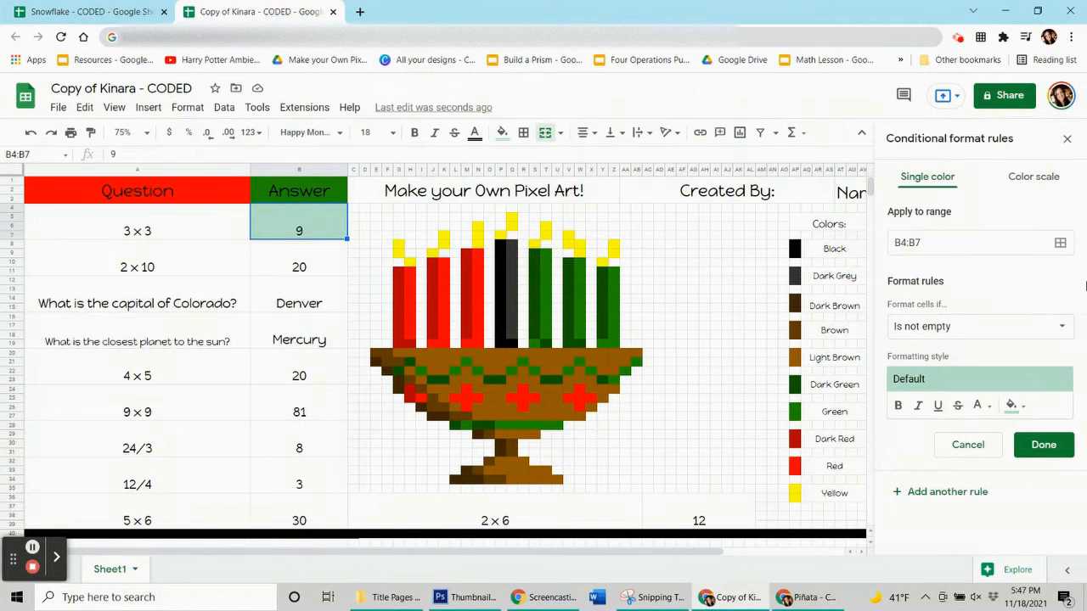
{"action": "left_click", "coordinate": [1013, 405]}
{"action": "left_click", "coordinate": [920, 263]}
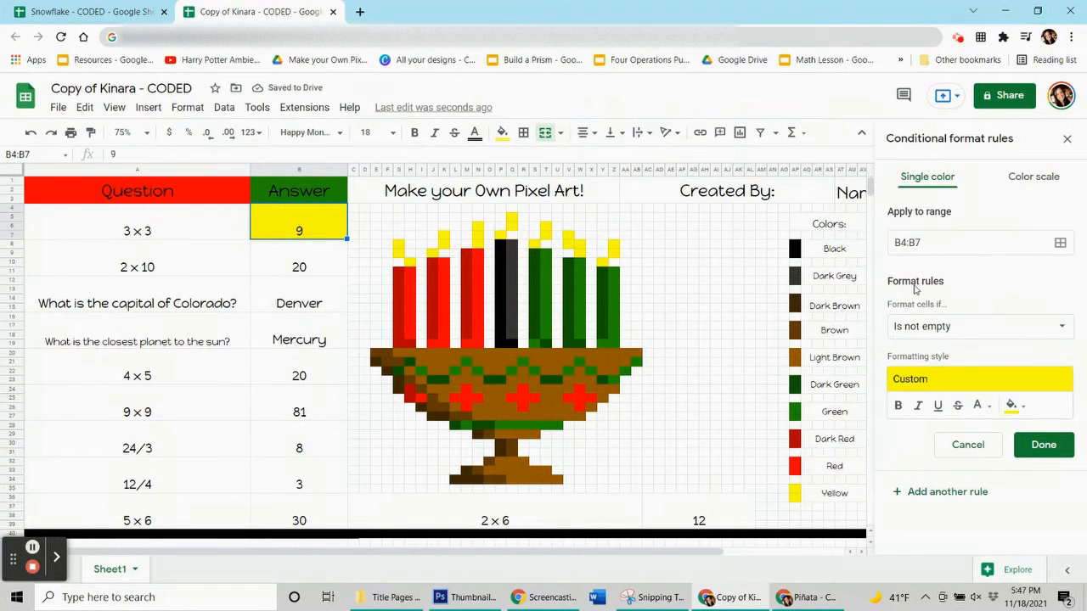
Set the rule's condition to the custom formula =$b$4=9 and save the rule.
{"action": "left_click", "coordinate": [951, 329]}
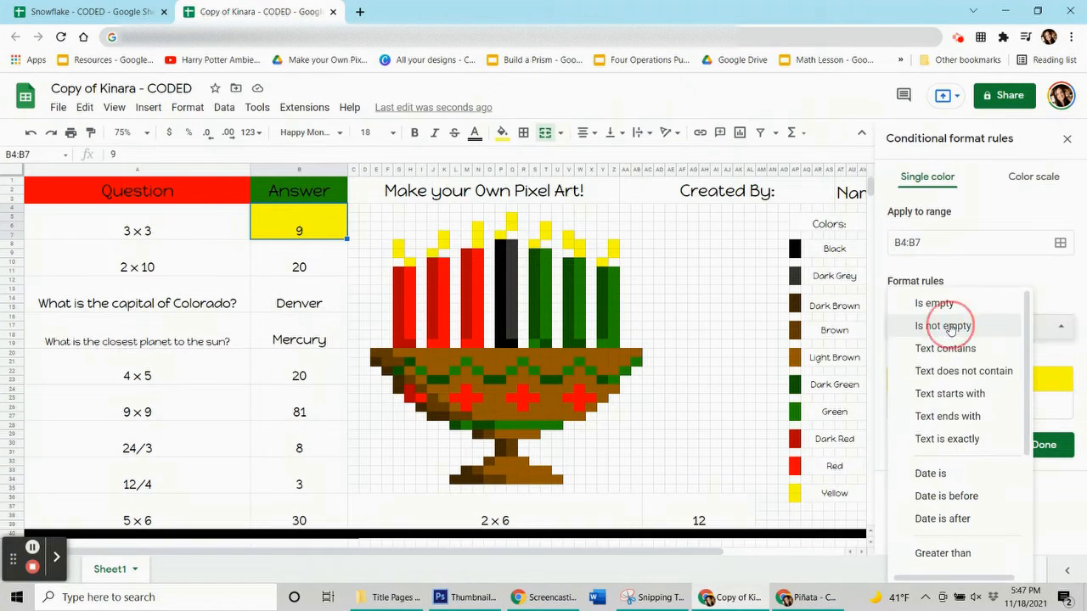
{"action": "scroll", "coordinate": [958, 371], "scroll_direction": "down", "scroll_amount": 3}
{"action": "left_click", "coordinate": [975, 557]}
{"action": "left_click", "coordinate": [934, 358]}
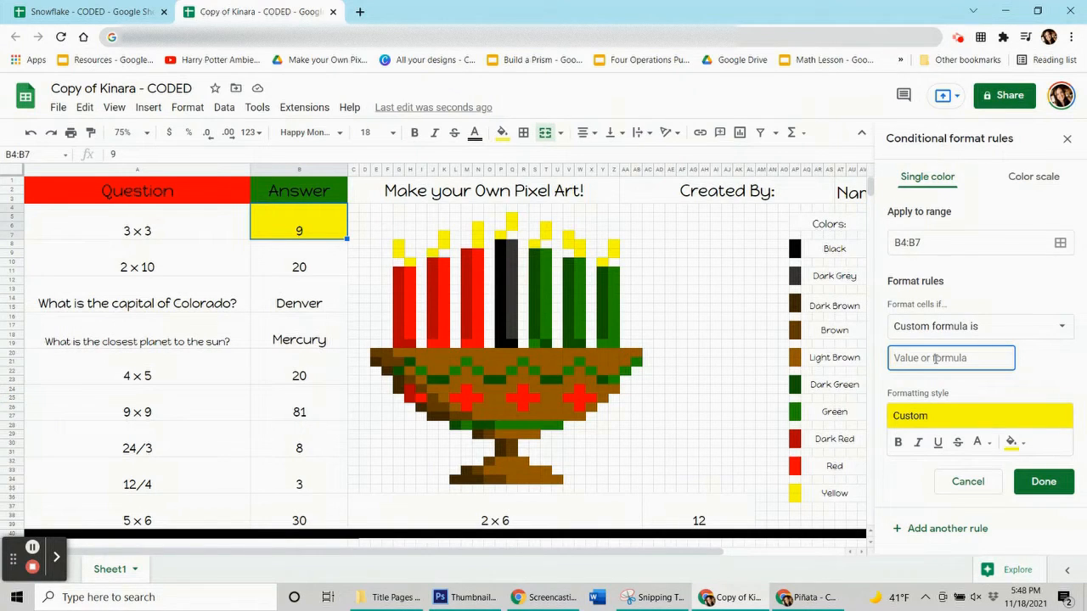
{"action": "type", "text": "=$b$4=9"}
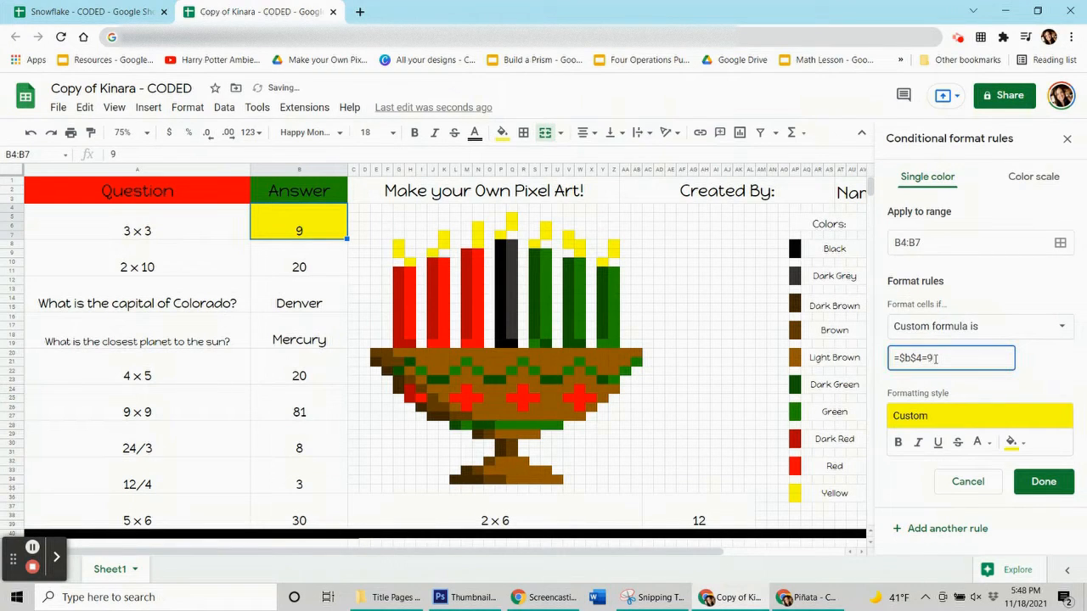
{"action": "double_click", "coordinate": [932, 358]}
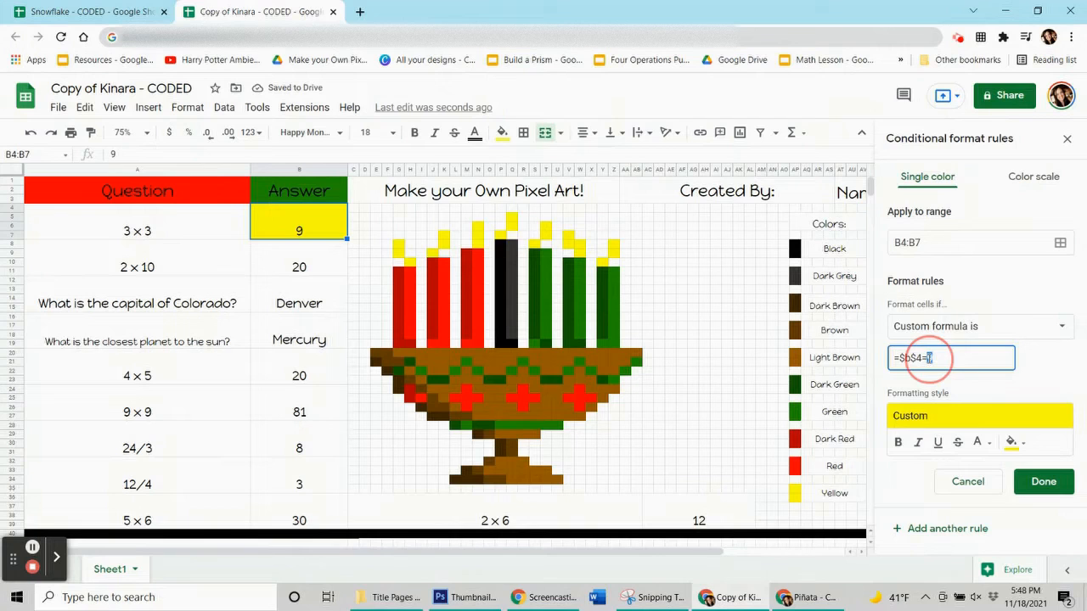
{"action": "left_click", "coordinate": [946, 358]}
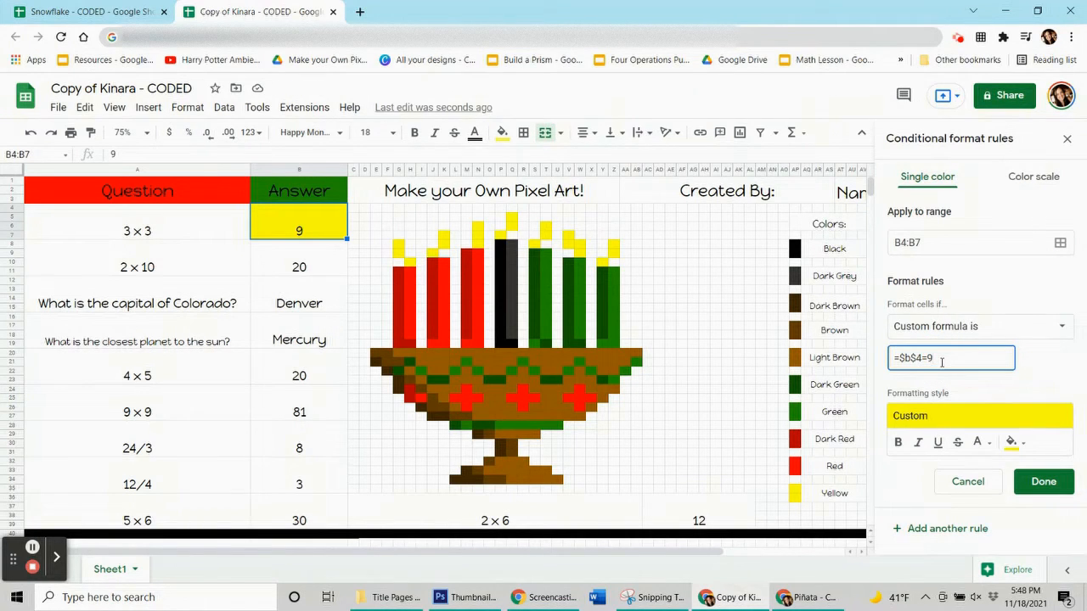
{"action": "left_click", "coordinate": [1040, 481]}
Test the rule by clearing the 3 x 3 answer, entering the wrong answer 3, and restoring 9.
{"action": "left_click", "coordinate": [293, 303]}
{"action": "left_click", "coordinate": [274, 235]}
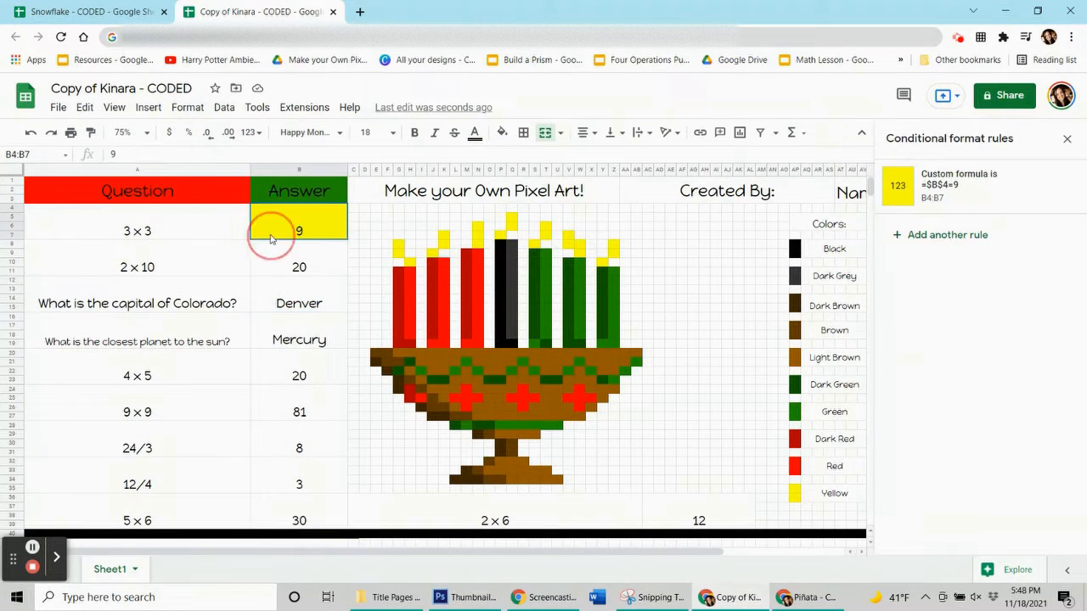
{"action": "key", "text": "Delete"}
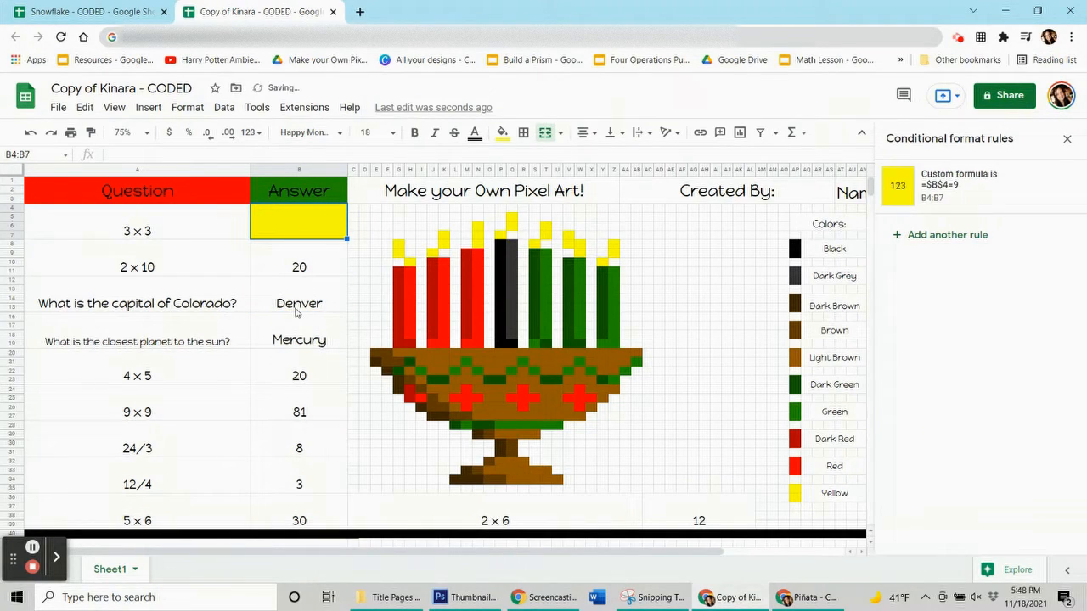
{"action": "left_click", "coordinate": [297, 312]}
{"action": "left_click", "coordinate": [289, 241]}
{"action": "type", "text": "3"}
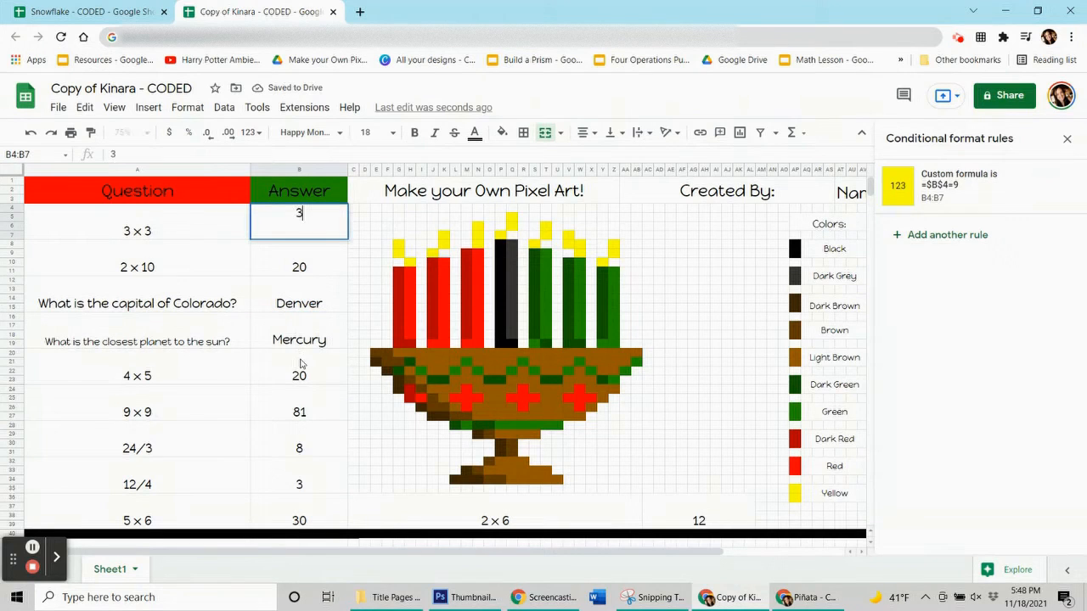
{"action": "left_click", "coordinate": [301, 364]}
{"action": "left_click", "coordinate": [297, 237]}
{"action": "type", "text": "9"}
{"action": "left_click", "coordinate": [311, 358]}
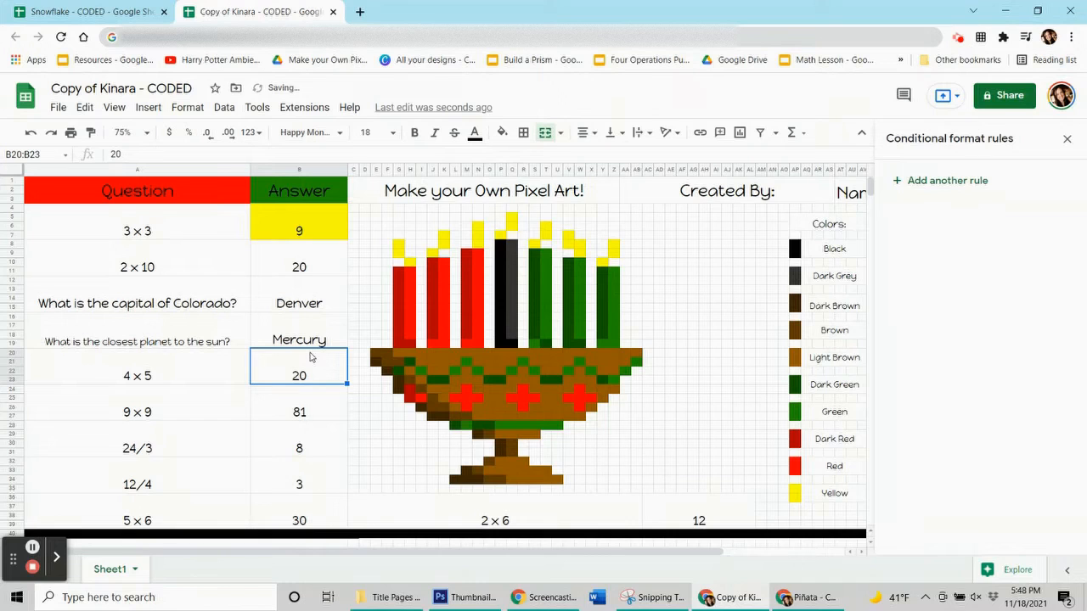
{"action": "left_click", "coordinate": [304, 217]}
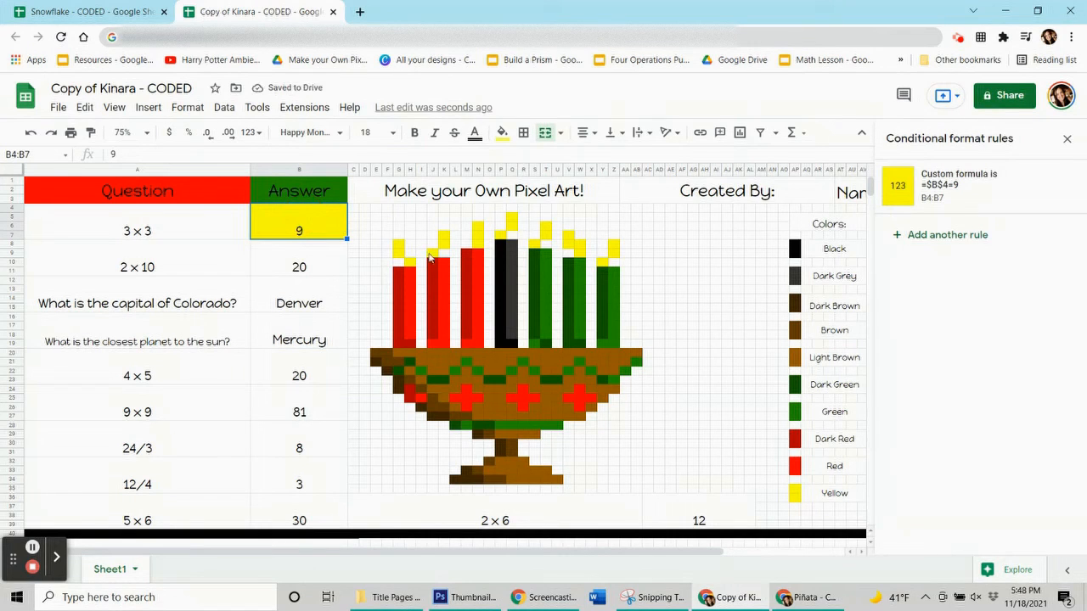
Extend the yellow rule's range with the flame pixels G8:G9, H10, J9, K7:K8, N6:N8, P7 and Q5:Q6.
{"action": "left_click", "coordinate": [964, 202]}
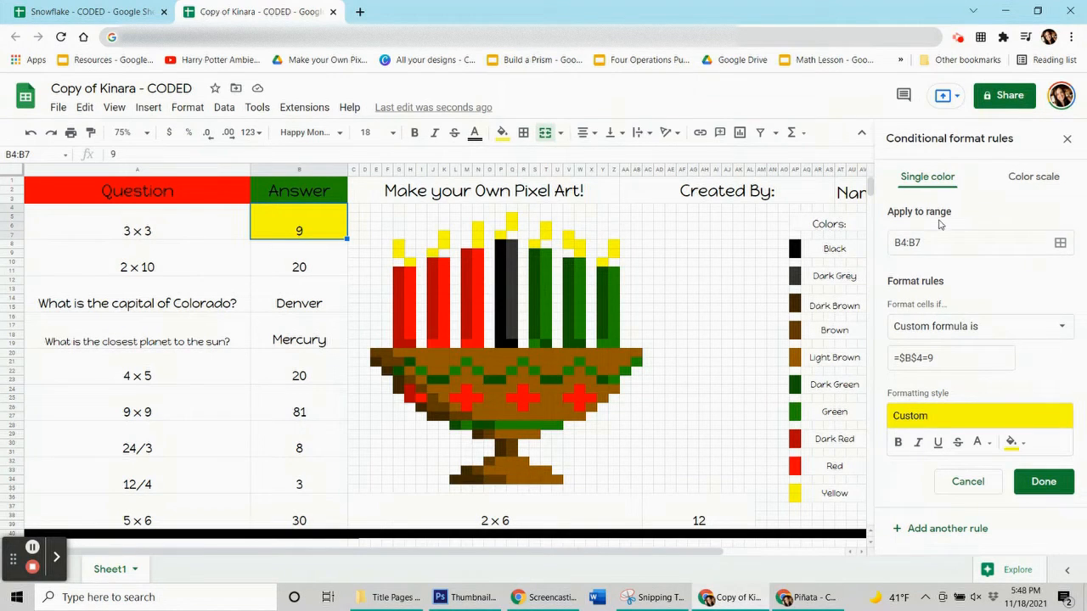
{"action": "left_click", "coordinate": [1061, 243]}
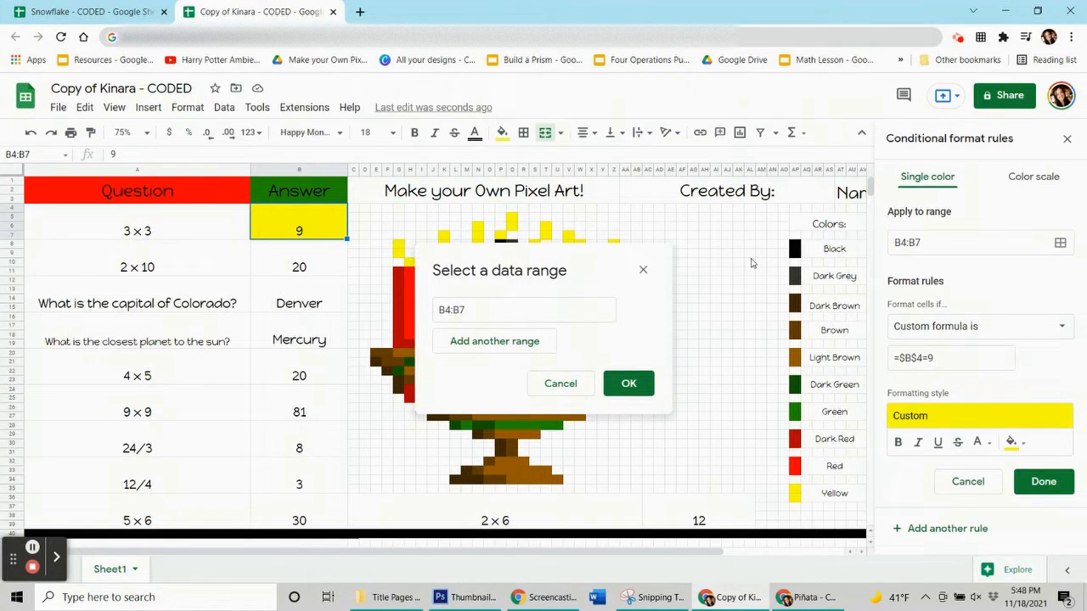
{"action": "left_click_drag", "start_coordinate": [590, 255], "coordinate": [213, 213]}
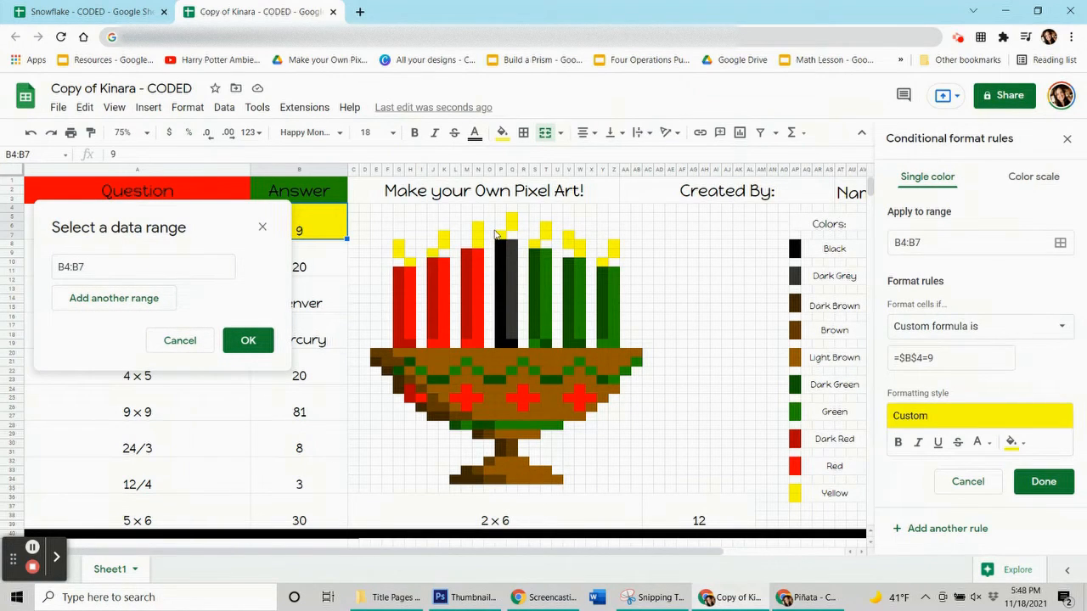
{"action": "left_click_drag", "start_coordinate": [398, 244], "coordinate": [478, 244]}
{"action": "left_click", "coordinate": [410, 262], "text": "ctrl"}
{"action": "left_click", "coordinate": [433, 253], "text": "ctrl"}
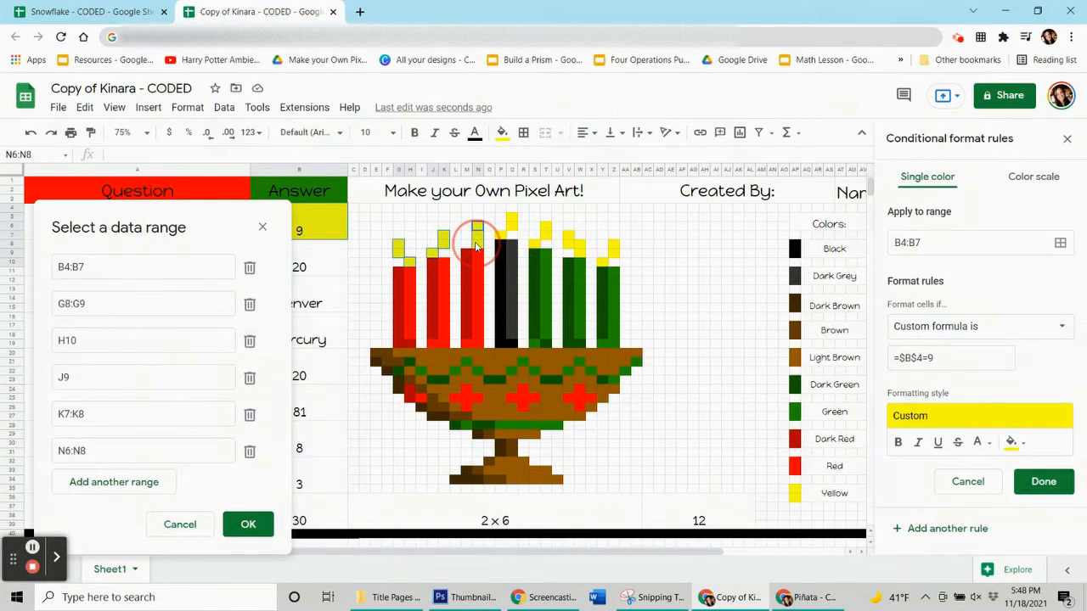
{"action": "left_click", "coordinate": [513, 221], "text": "ctrl"}
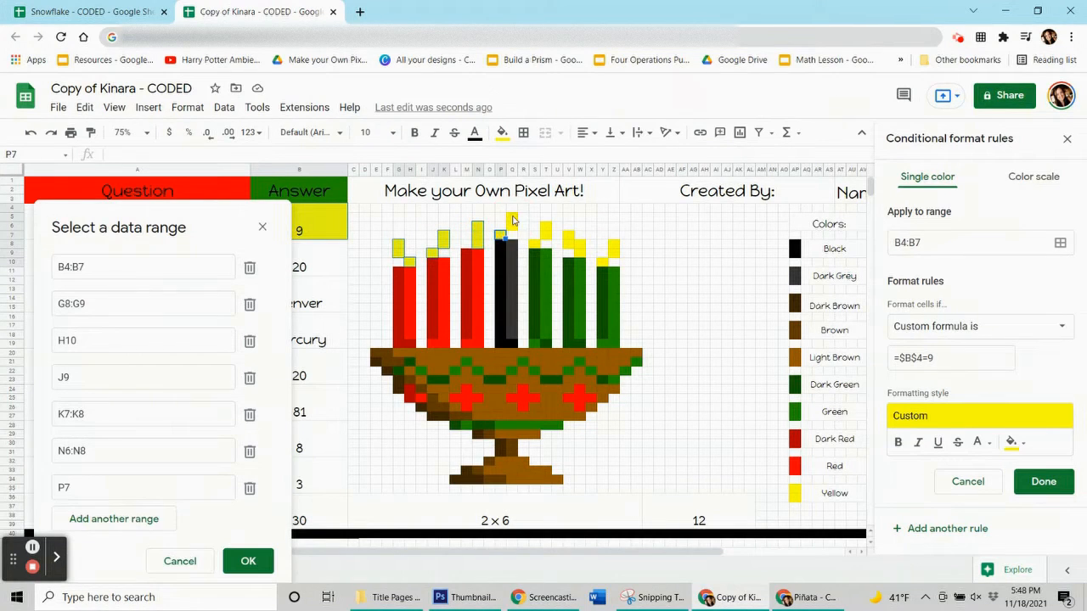
{"action": "left_click_drag", "start_coordinate": [512, 224], "coordinate": [512, 217]}
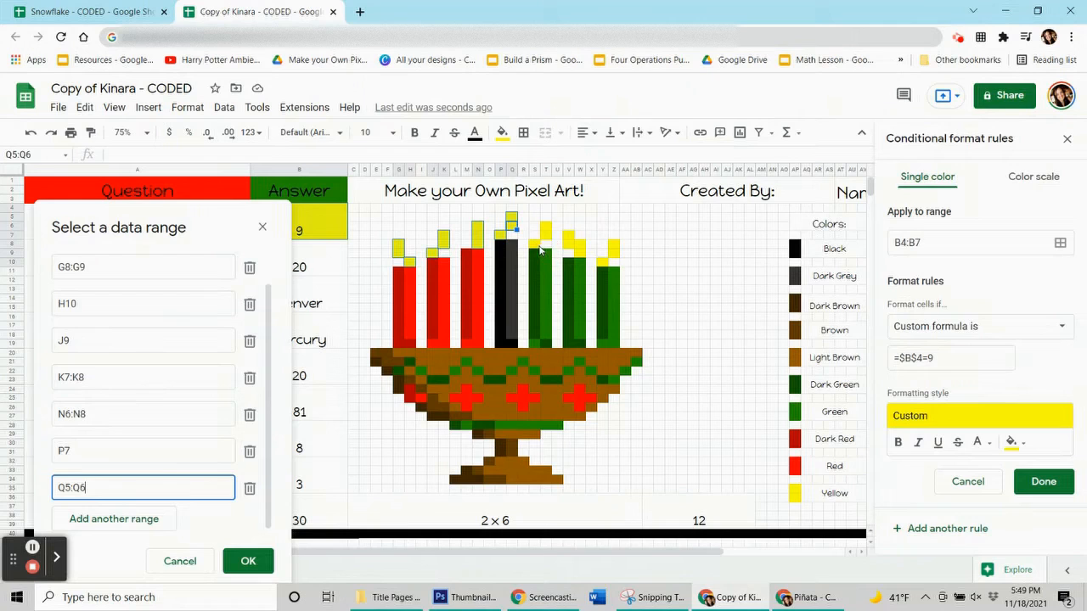
Add the remaining flame pixels S8, T6:T7, V7:V8, W8:W9, Y10 and Z8:Z9 to the rule's range.
{"action": "left_click", "coordinate": [539, 244], "text": "ctrl"}
{"action": "left_click_drag", "start_coordinate": [546, 223], "coordinate": [546, 230]}
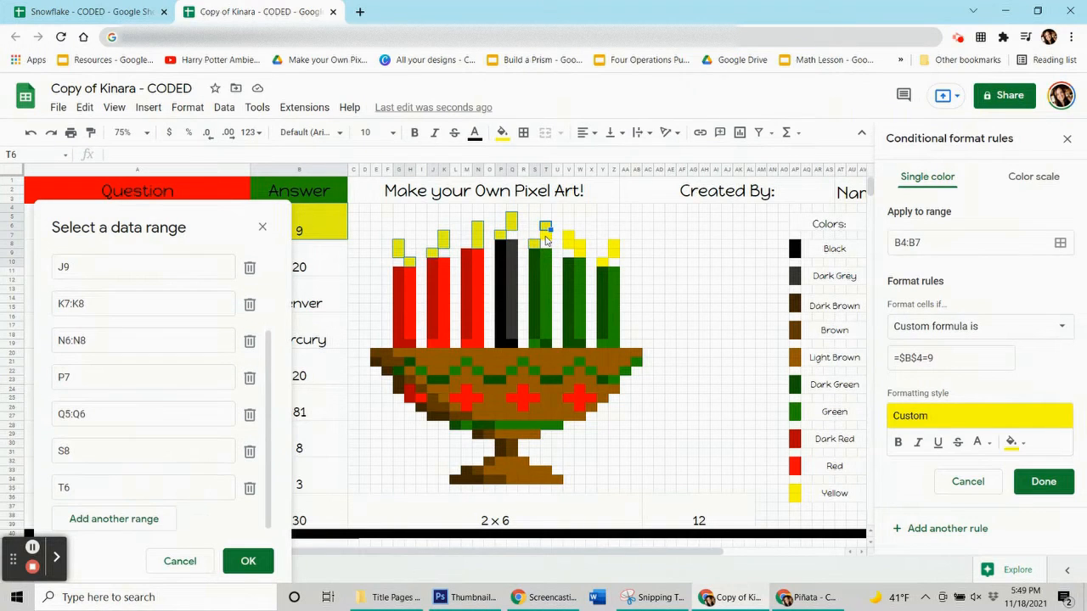
{"action": "left_click", "coordinate": [568, 241], "text": "ctrl"}
{"action": "left_click_drag", "start_coordinate": [568, 243], "coordinate": [581, 259]}
{"action": "left_click", "coordinate": [604, 263], "text": "ctrl"}
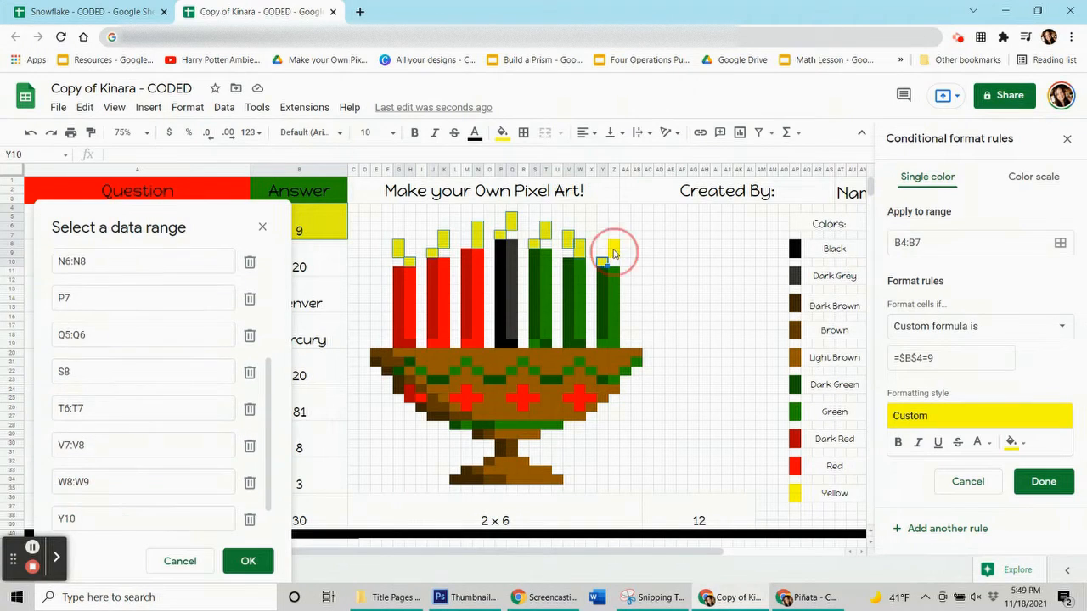
{"action": "left_click_drag", "start_coordinate": [614, 248], "coordinate": [615, 255]}
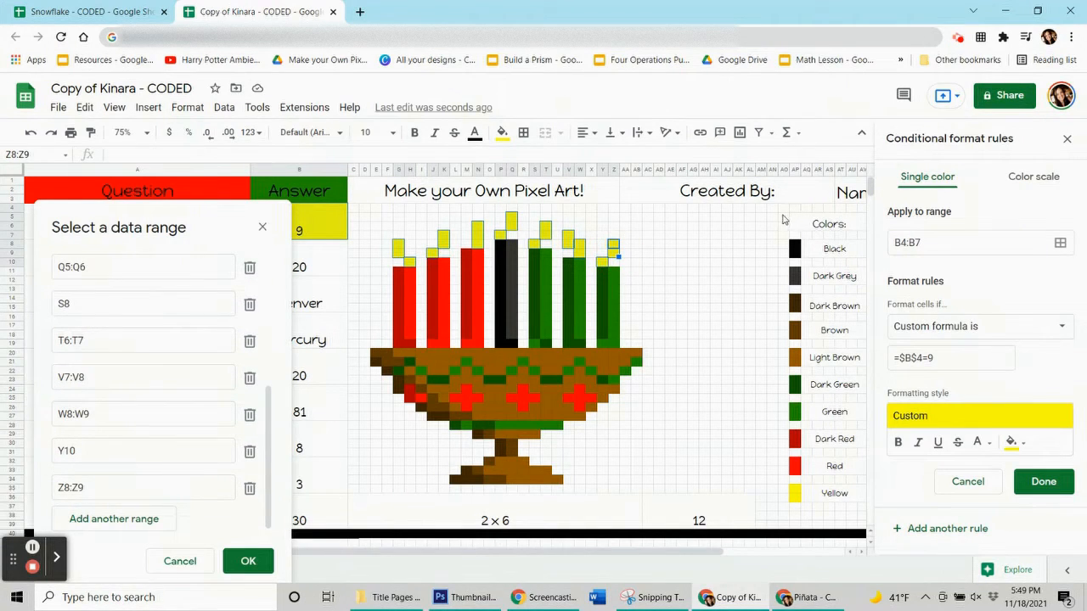
Demonstrate adding and deselecting the stray pixel Y14, review the range list, and save the rule with the flame ranges.
{"action": "left_click", "coordinate": [603, 301], "text": "ctrl"}
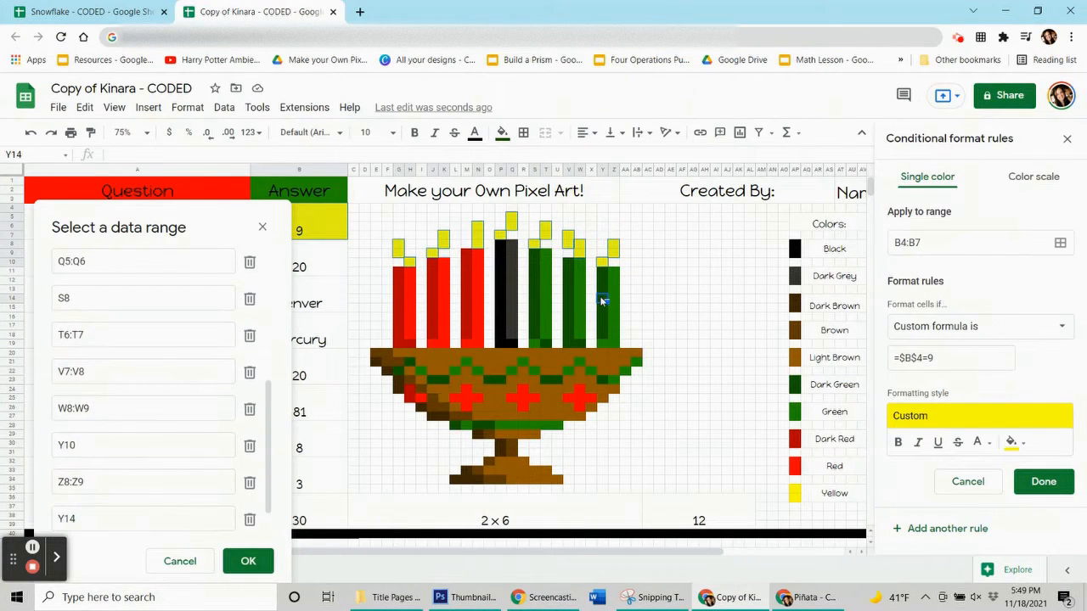
{"action": "left_click", "coordinate": [602, 301], "text": "ctrl"}
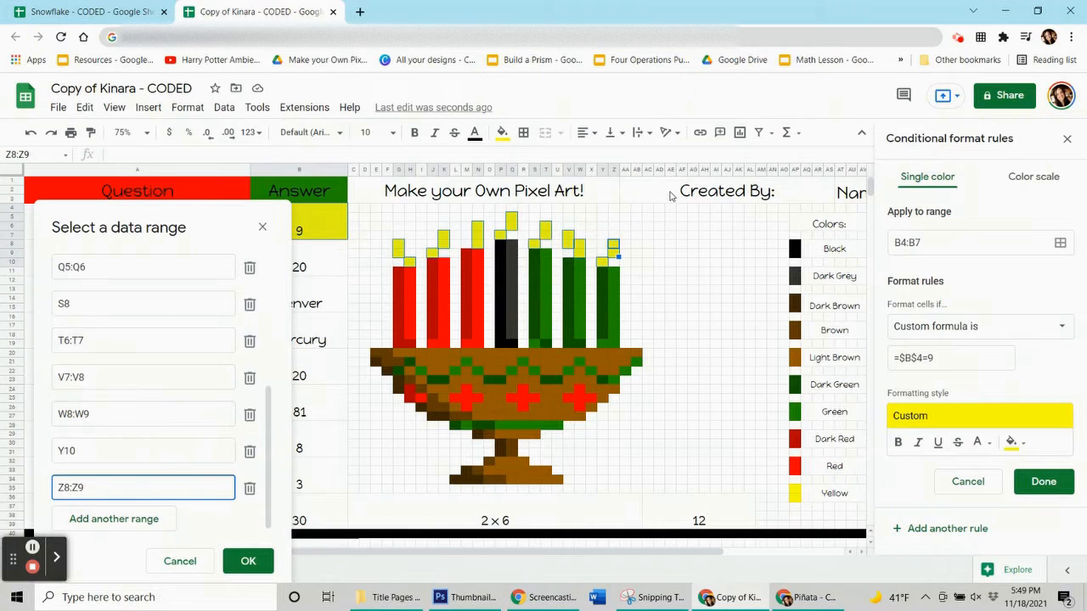
{"action": "left_click_drag", "start_coordinate": [212, 224], "coordinate": [215, 127]}
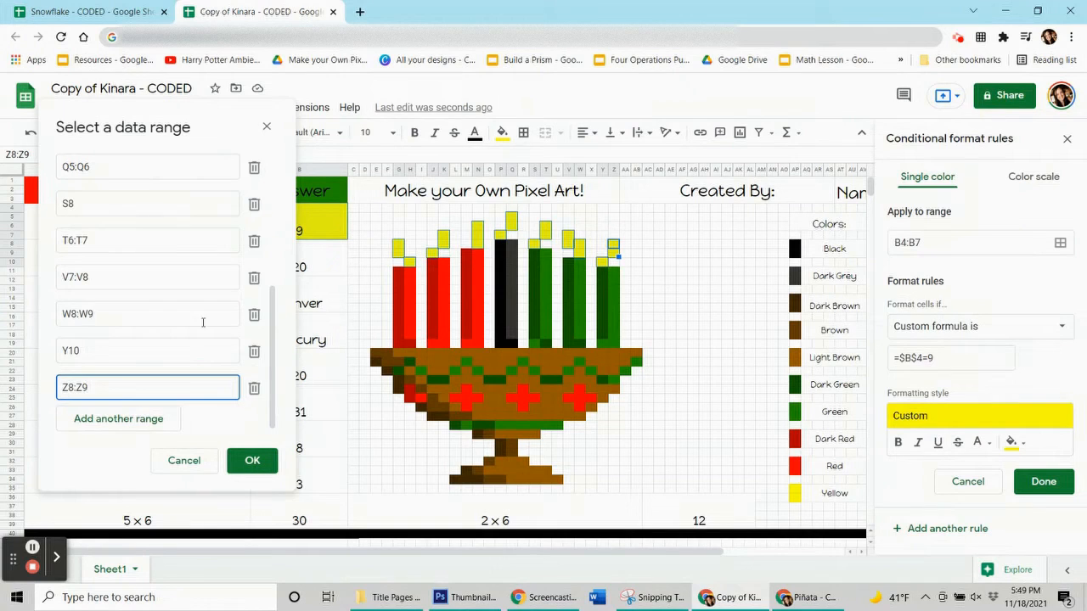
{"action": "scroll", "coordinate": [178, 272], "scroll_direction": "up", "scroll_amount": 3}
{"action": "scroll", "coordinate": [152, 247], "scroll_direction": "down", "scroll_amount": 3}
{"action": "left_click", "coordinate": [251, 464]}
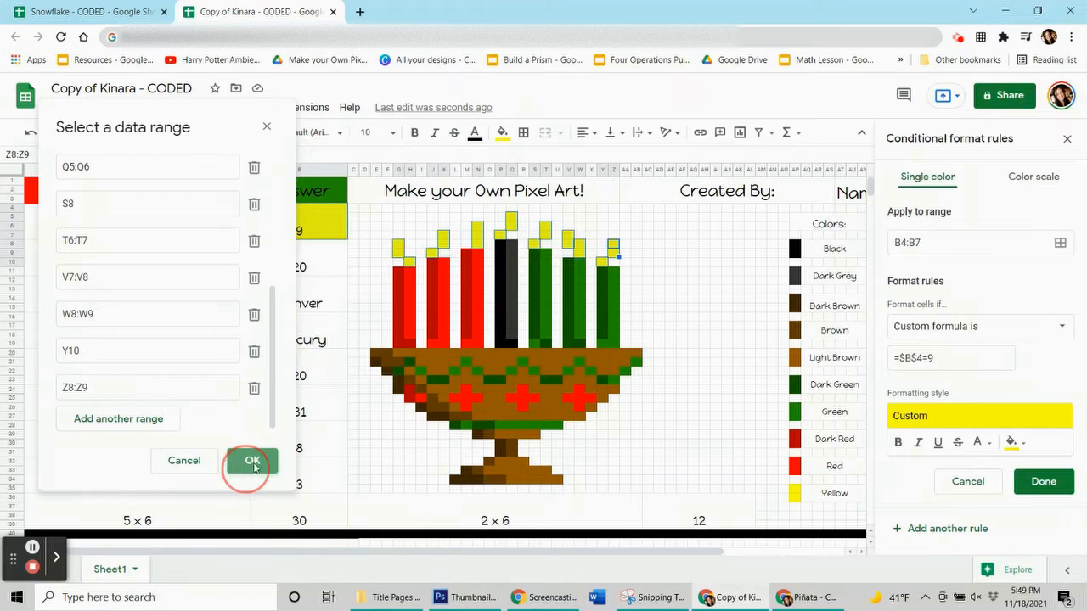
{"action": "left_click", "coordinate": [1044, 481]}
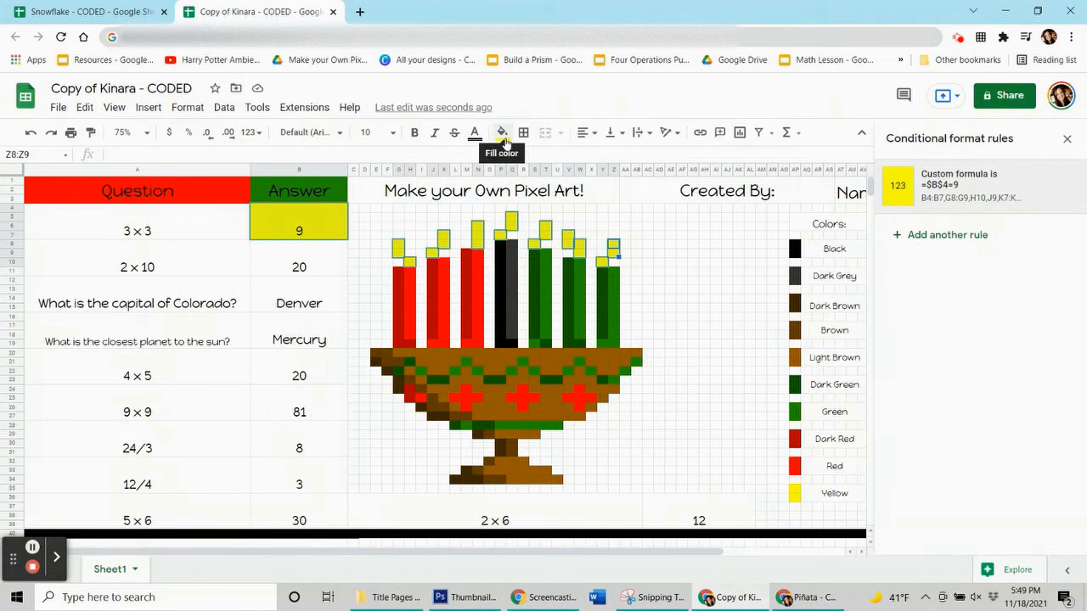
Reset the manual fill color of the selected flame pixels and deselect them.
{"action": "left_click", "coordinate": [502, 135]}
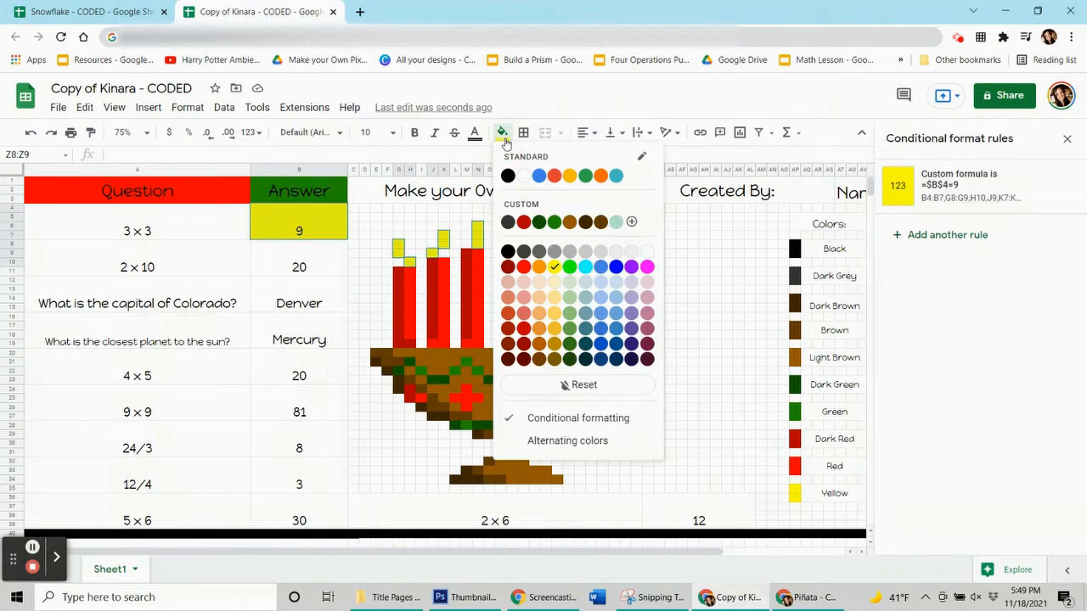
{"action": "left_click", "coordinate": [535, 386]}
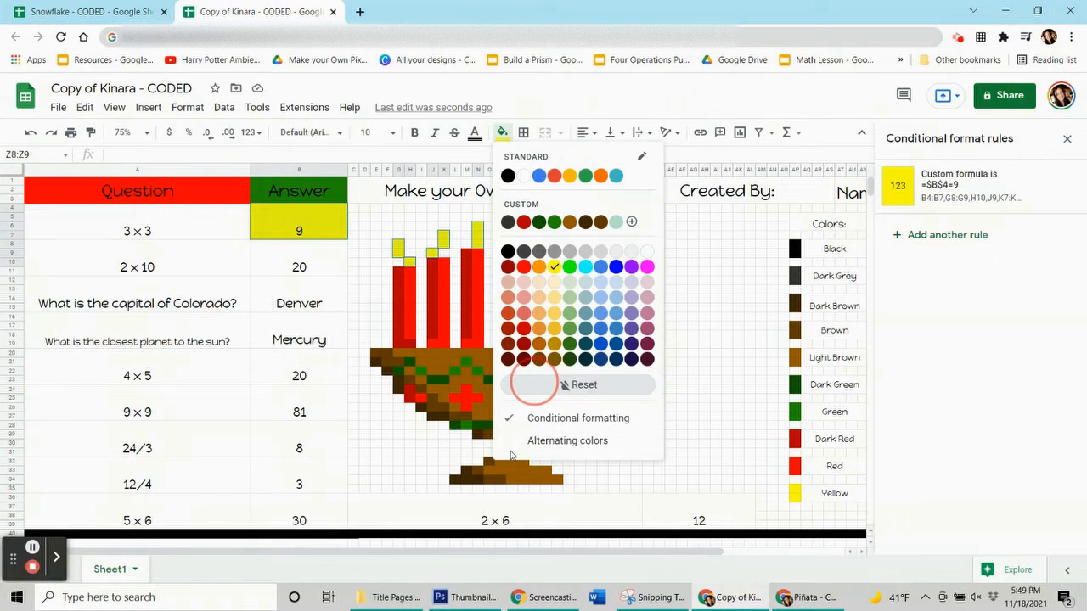
{"action": "left_click", "coordinate": [693, 433]}
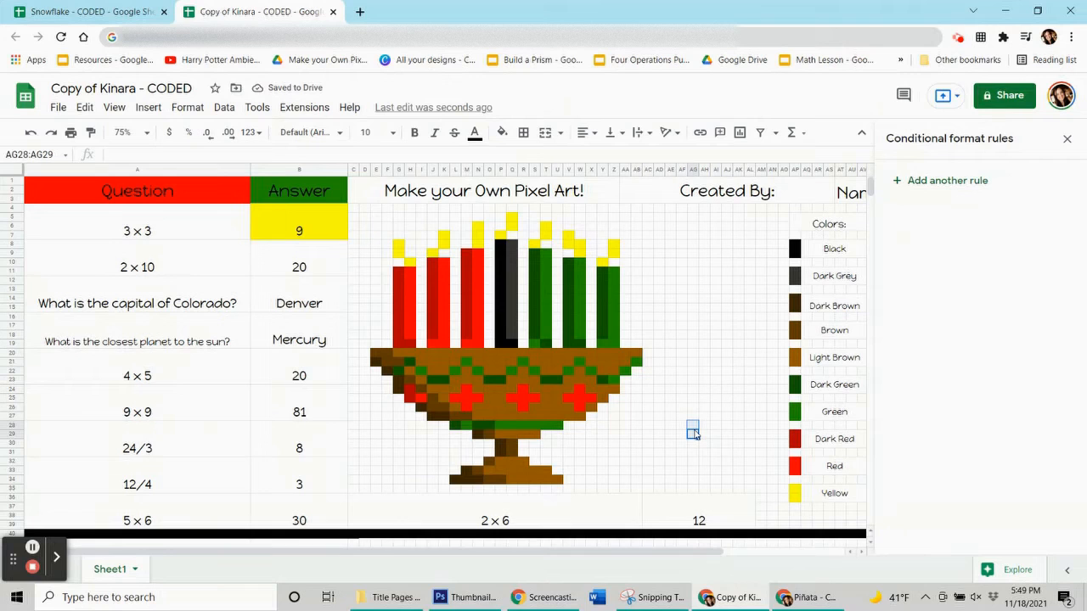
Test the flame coding by clearing the 3 x 3 answer, re-entering 9, and reselecting the answer cell.
{"action": "left_click", "coordinate": [285, 242]}
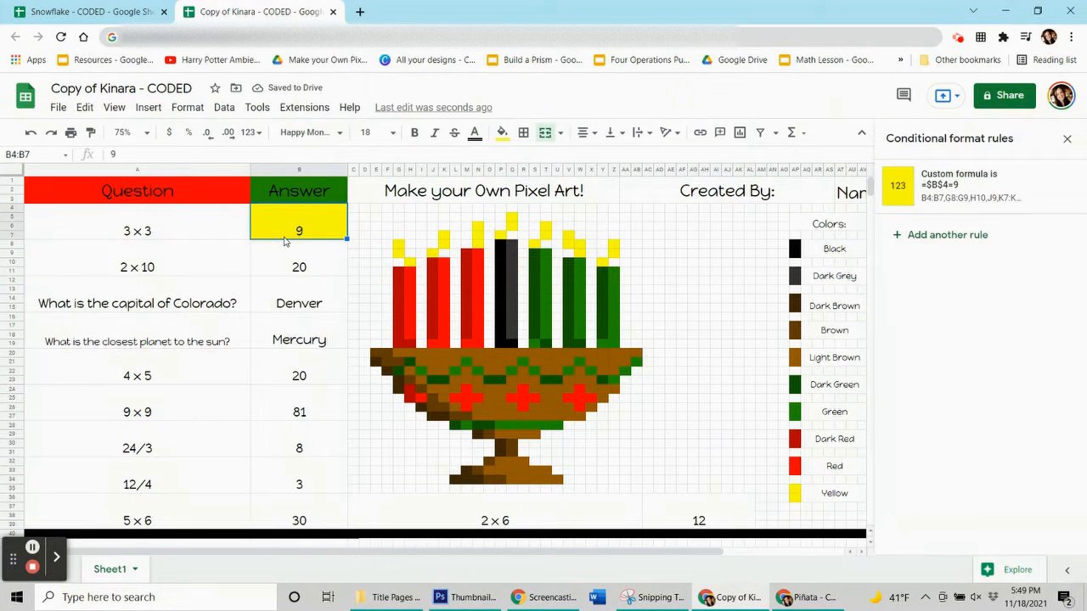
{"action": "key", "text": "Delete"}
{"action": "left_click", "coordinate": [321, 407]}
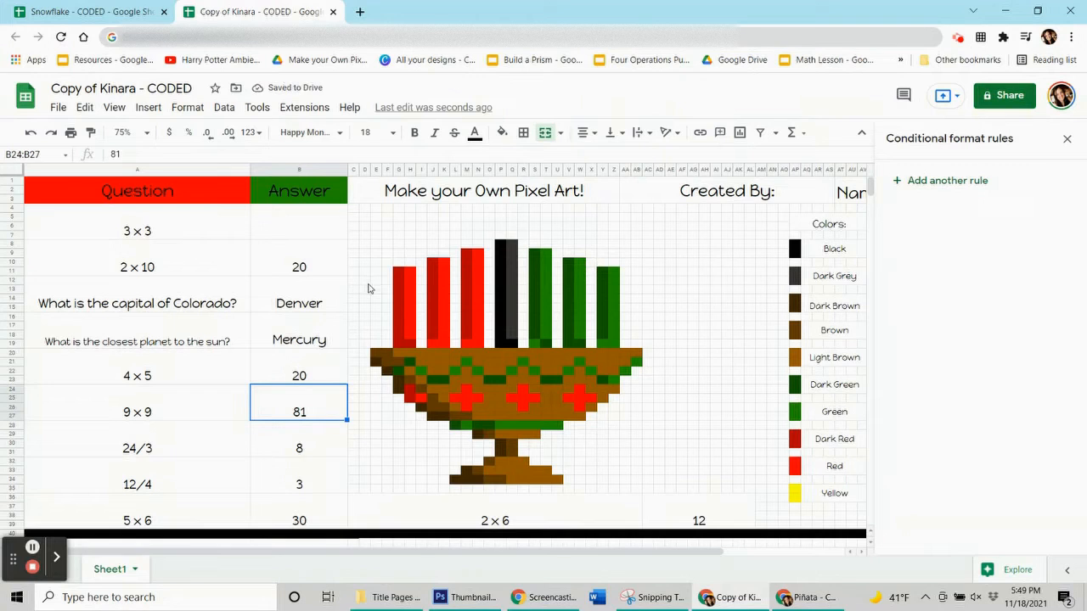
{"action": "left_click", "coordinate": [310, 233]}
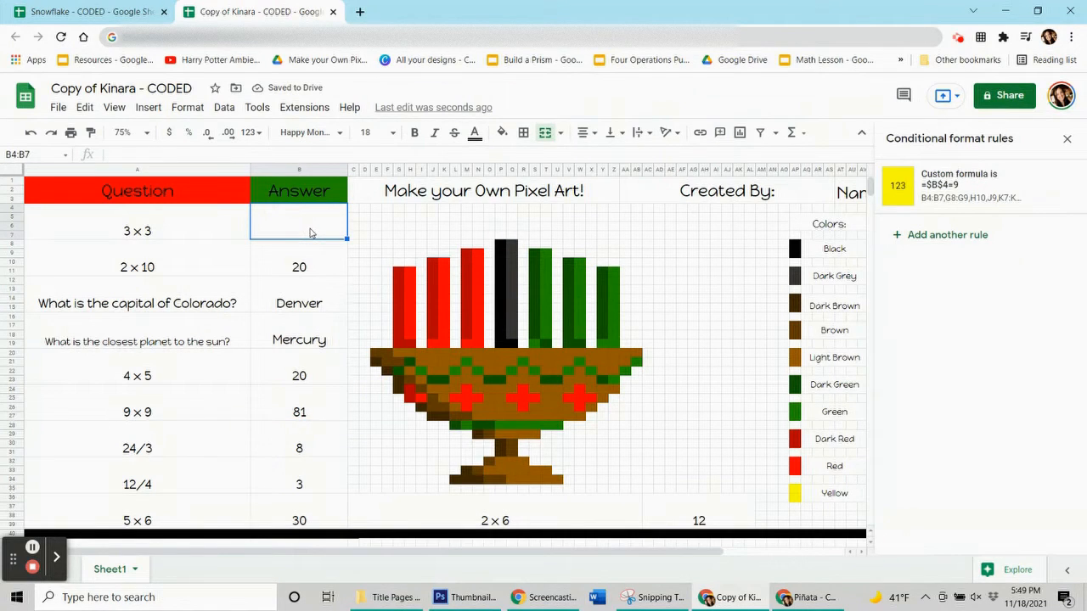
{"action": "type", "text": "9"}
{"action": "key", "text": "Return"}
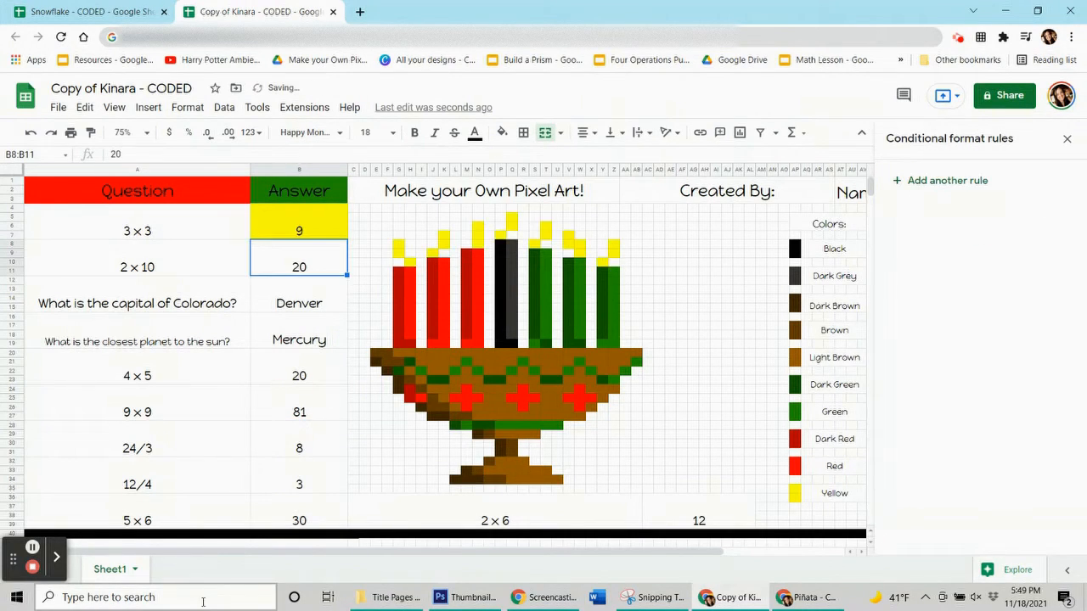
{"action": "left_click", "coordinate": [269, 227]}
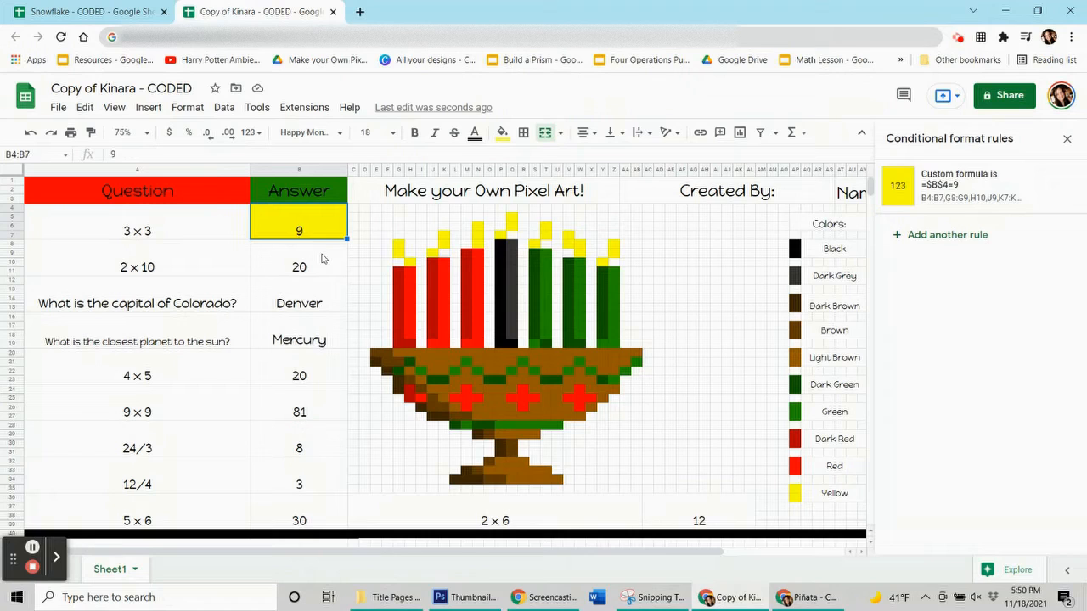
Clear the 3 x 3 answer and check the fill color of the black pixels in the center candle.
{"action": "key", "text": "Delete"}
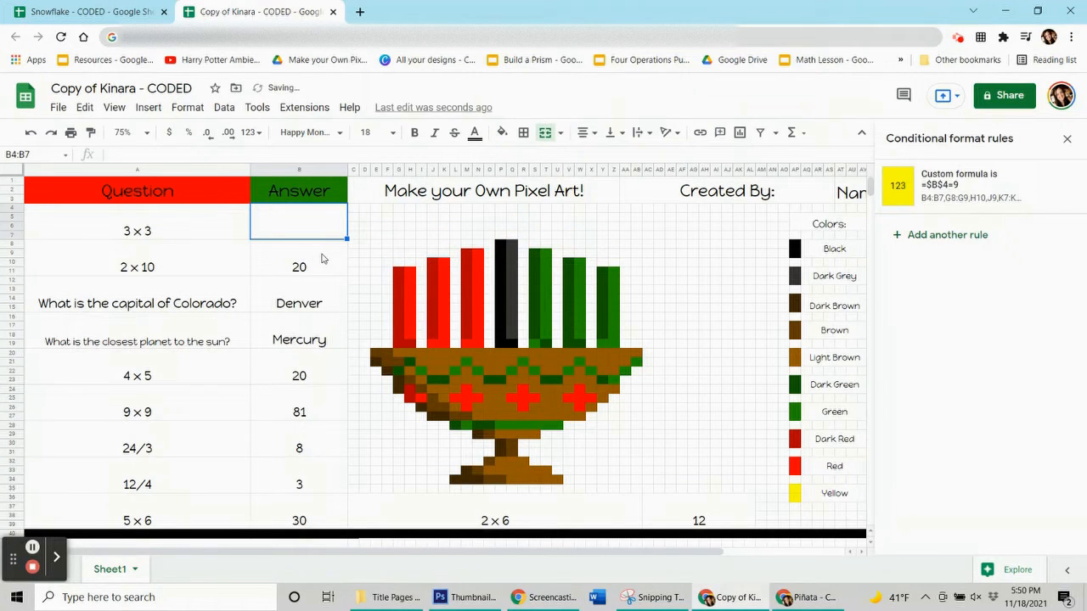
{"action": "left_click", "coordinate": [319, 276]}
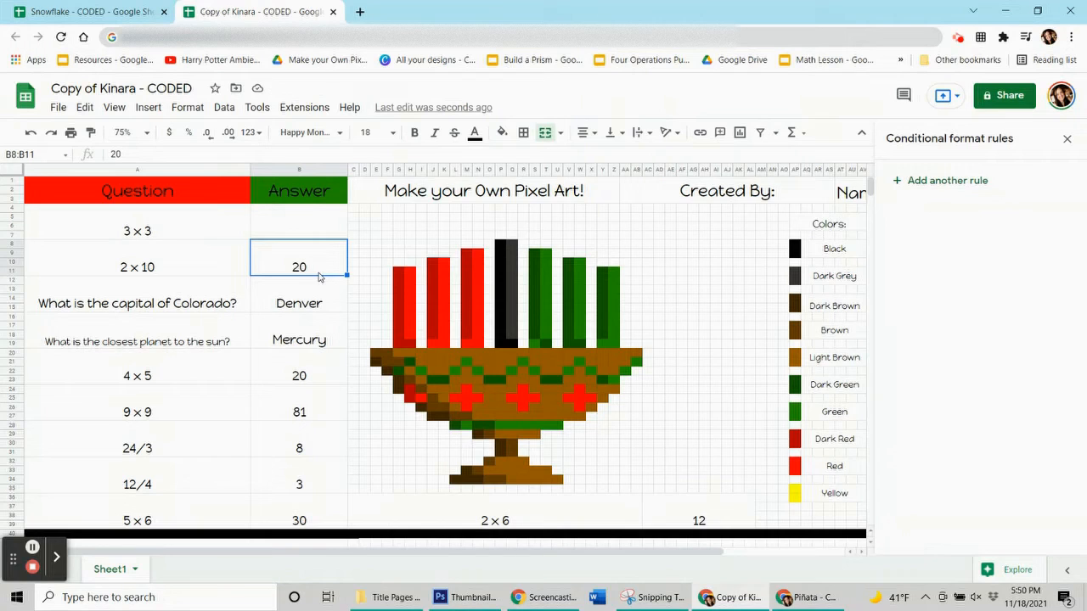
{"action": "left_click", "coordinate": [504, 247]}
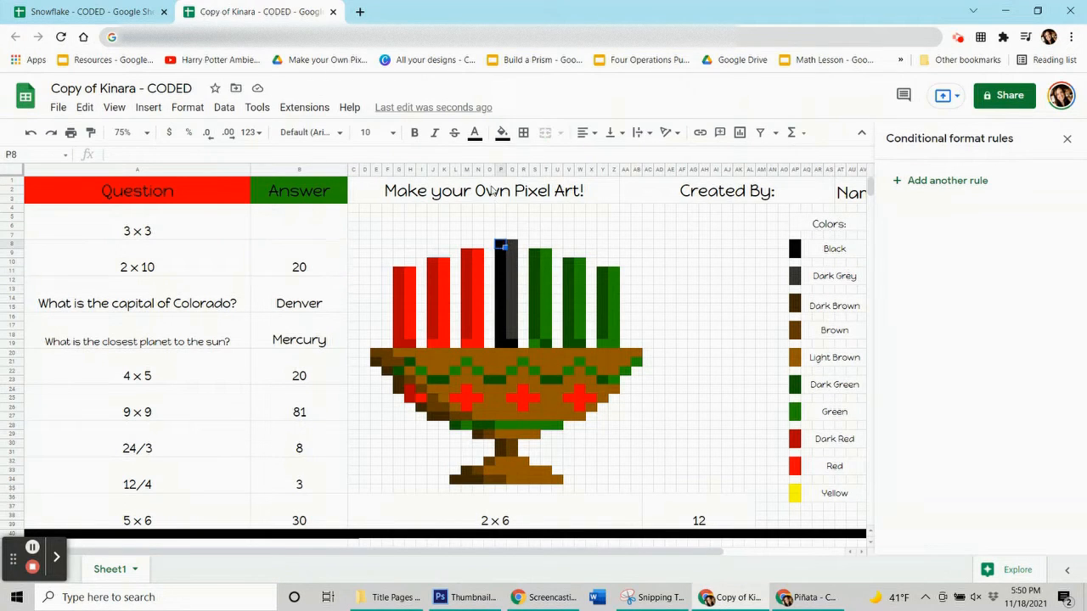
{"action": "left_click", "coordinate": [502, 134]}
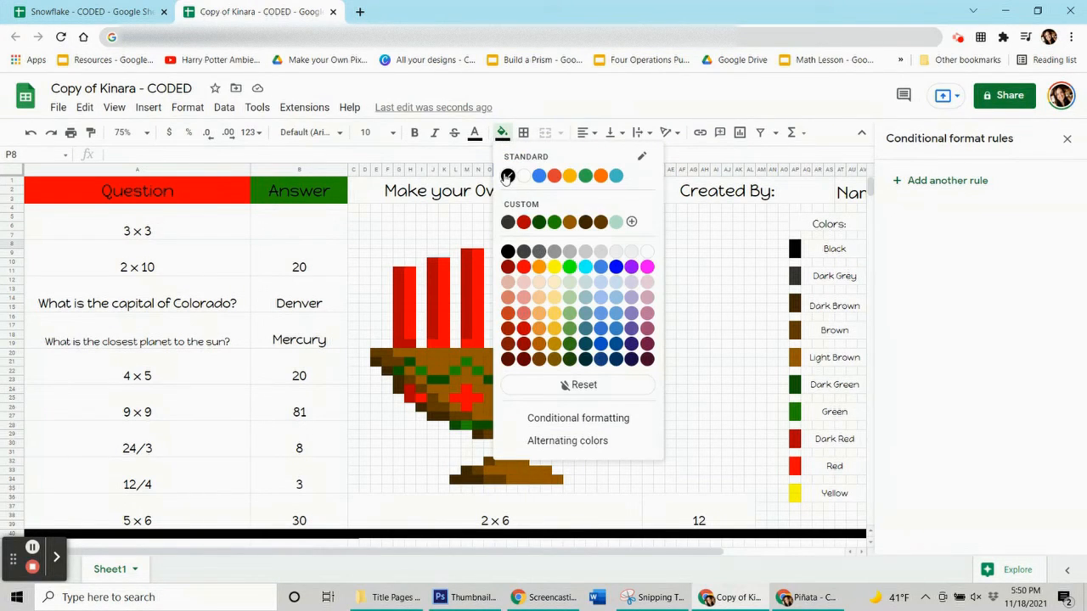
{"action": "left_click", "coordinate": [447, 210]}
{"action": "left_click", "coordinate": [501, 263]}
{"action": "left_click", "coordinate": [501, 132]}
{"action": "left_click", "coordinate": [499, 166]}
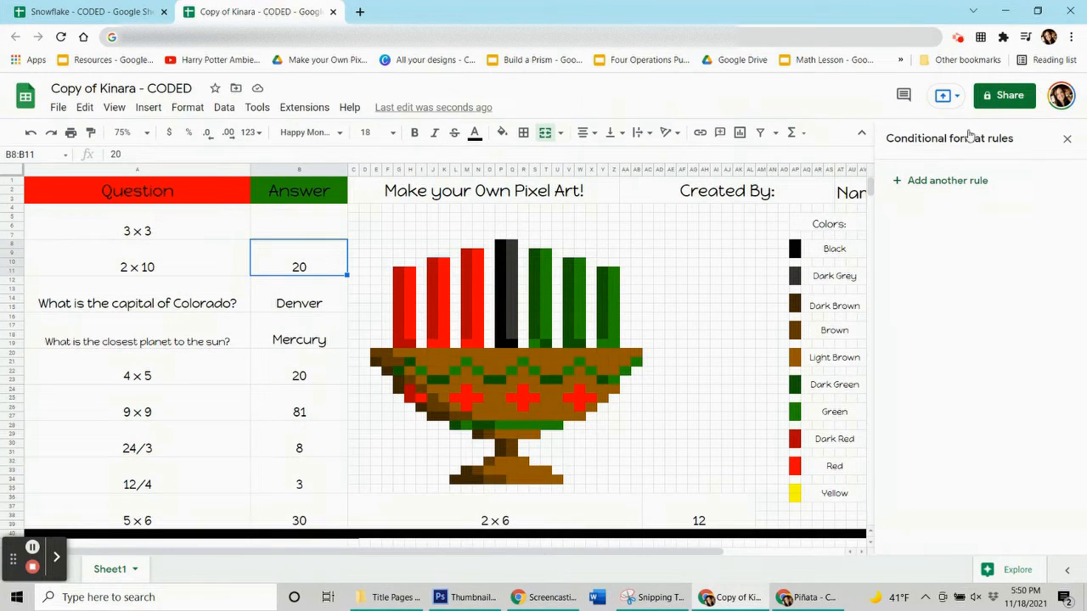
Add a conditional format rule to the 2 x 10 answer B8:B11 with black fill and white text.
{"action": "left_click", "coordinate": [302, 231]}
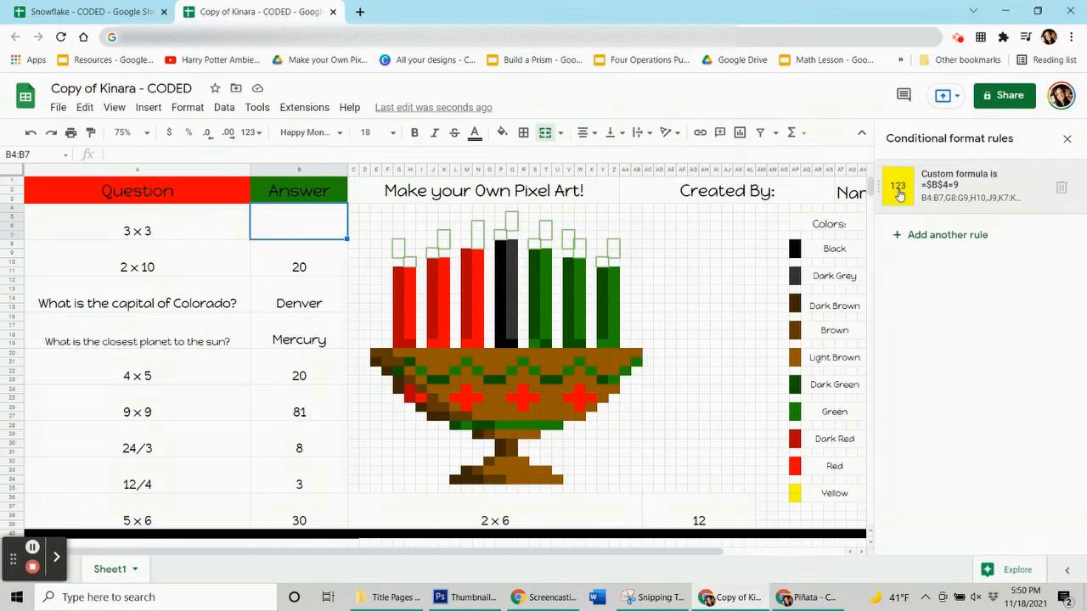
{"action": "left_click", "coordinate": [318, 266]}
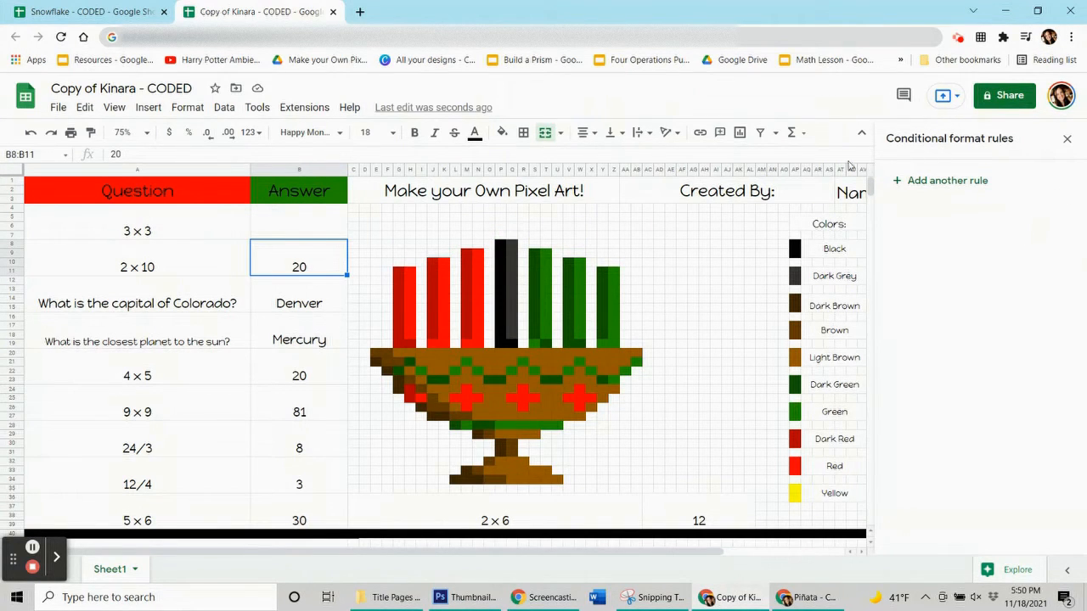
{"action": "left_click", "coordinate": [943, 188]}
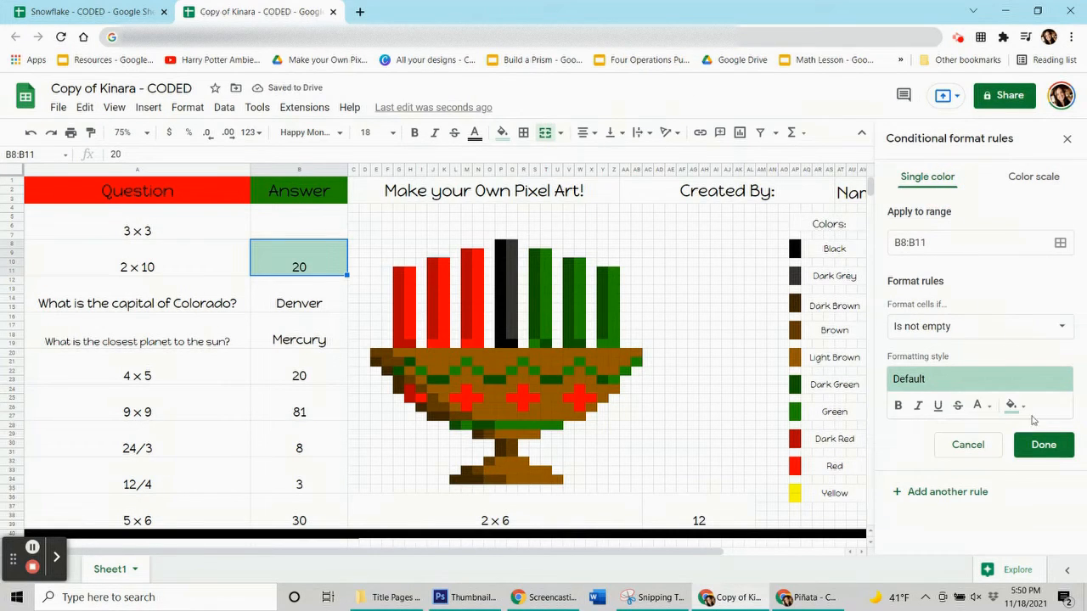
{"action": "left_click", "coordinate": [1014, 405]}
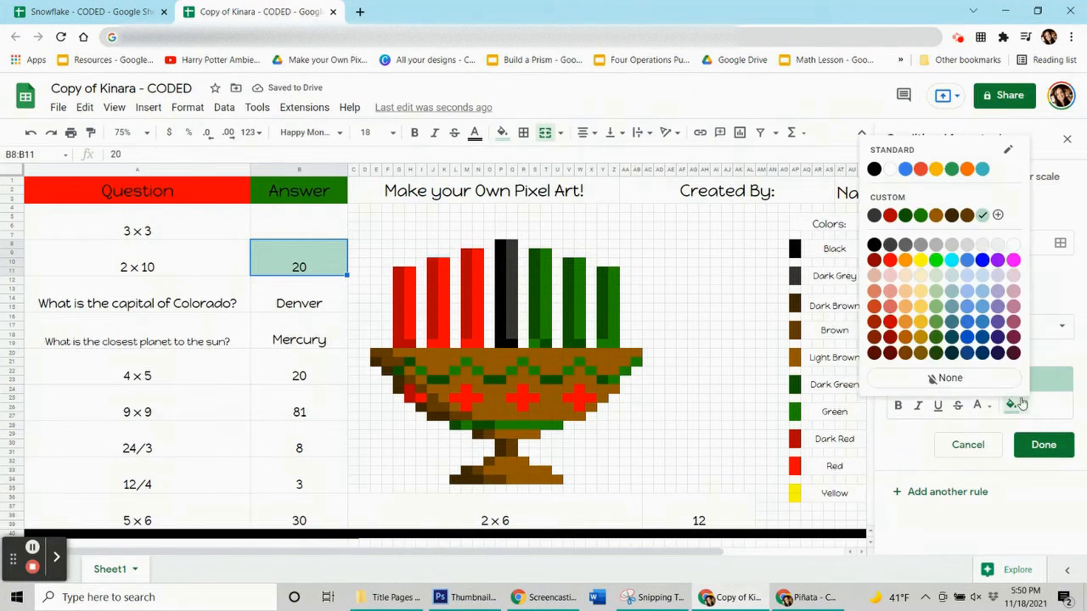
{"action": "left_click", "coordinate": [874, 245]}
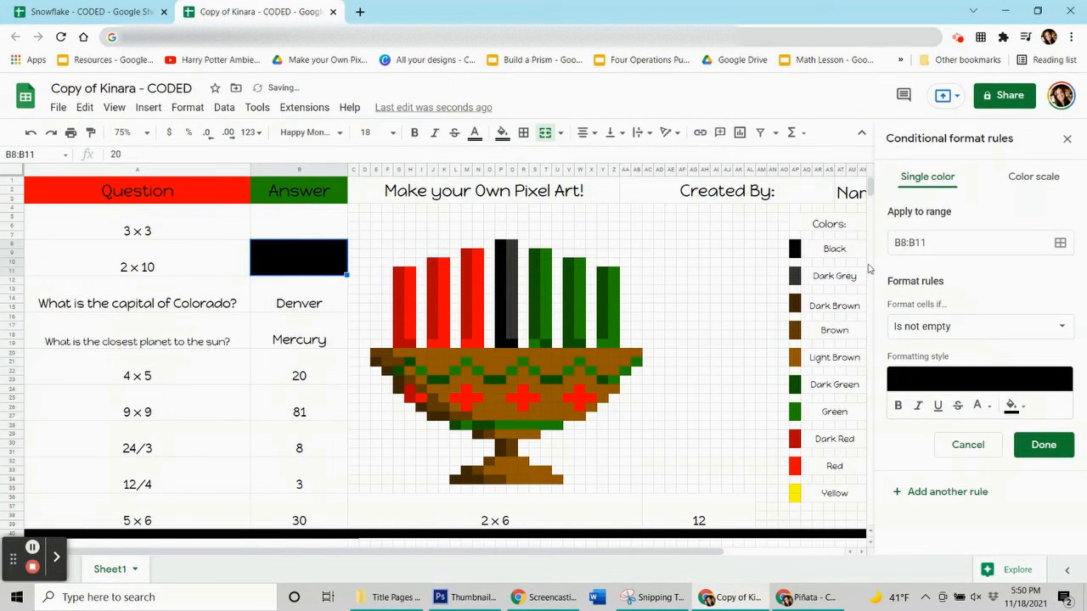
{"action": "left_click", "coordinate": [983, 406]}
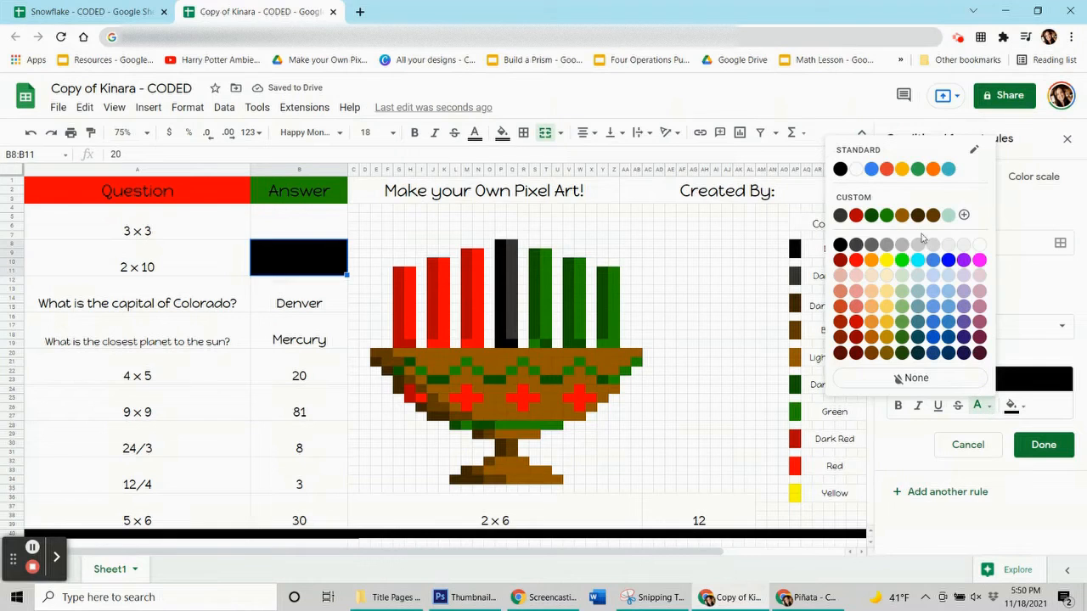
{"action": "left_click", "coordinate": [856, 169]}
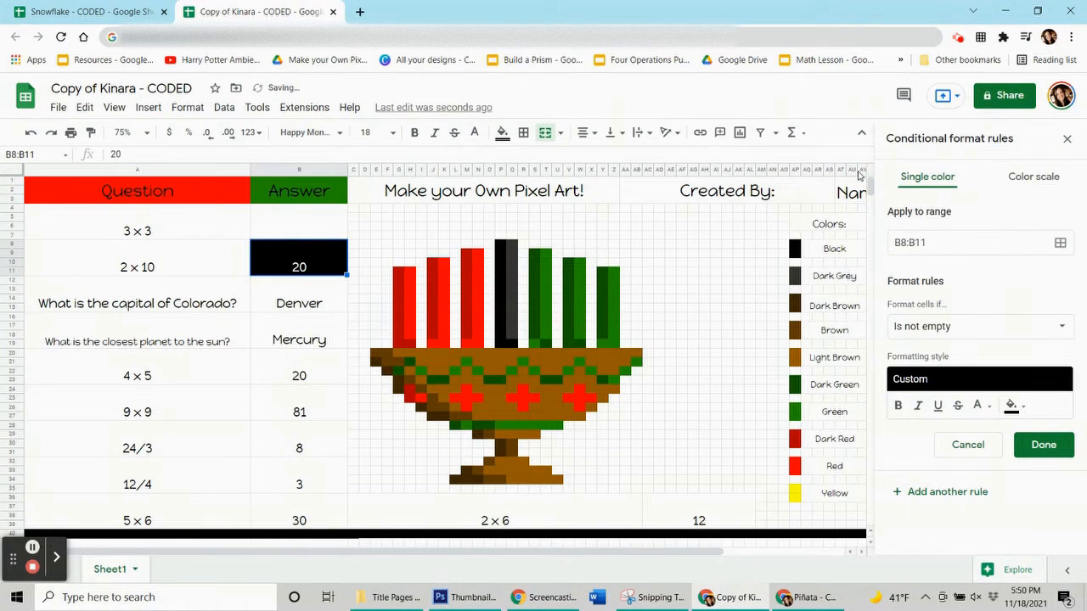
Set the black rule's condition to the custom formula =$b$8=20.
{"action": "left_click", "coordinate": [977, 329]}
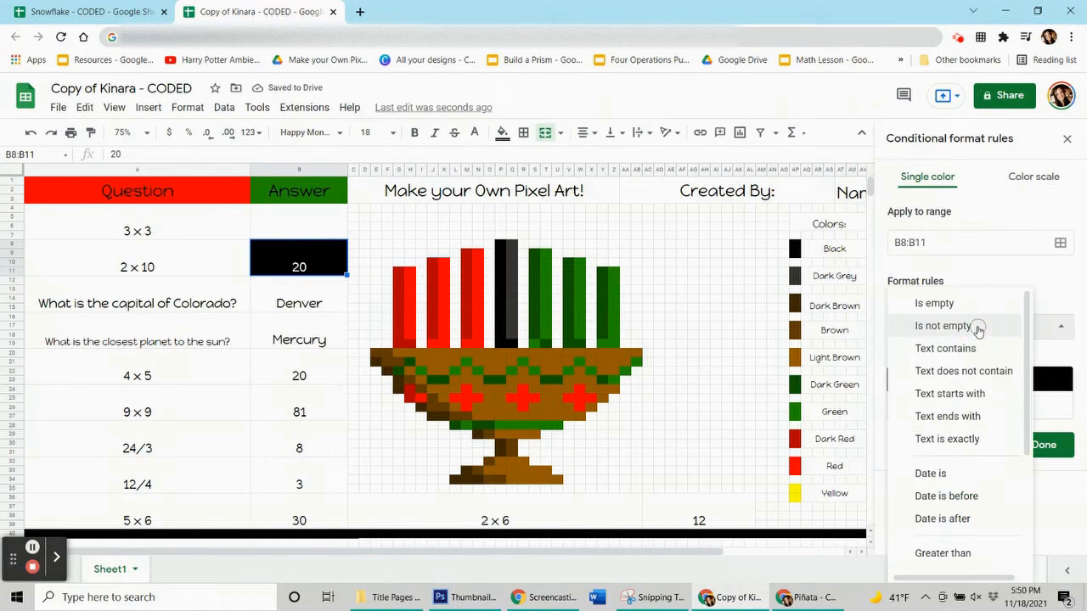
{"action": "scroll", "coordinate": [900, 441], "scroll_direction": "down", "scroll_amount": 3}
{"action": "left_click", "coordinate": [962, 556]}
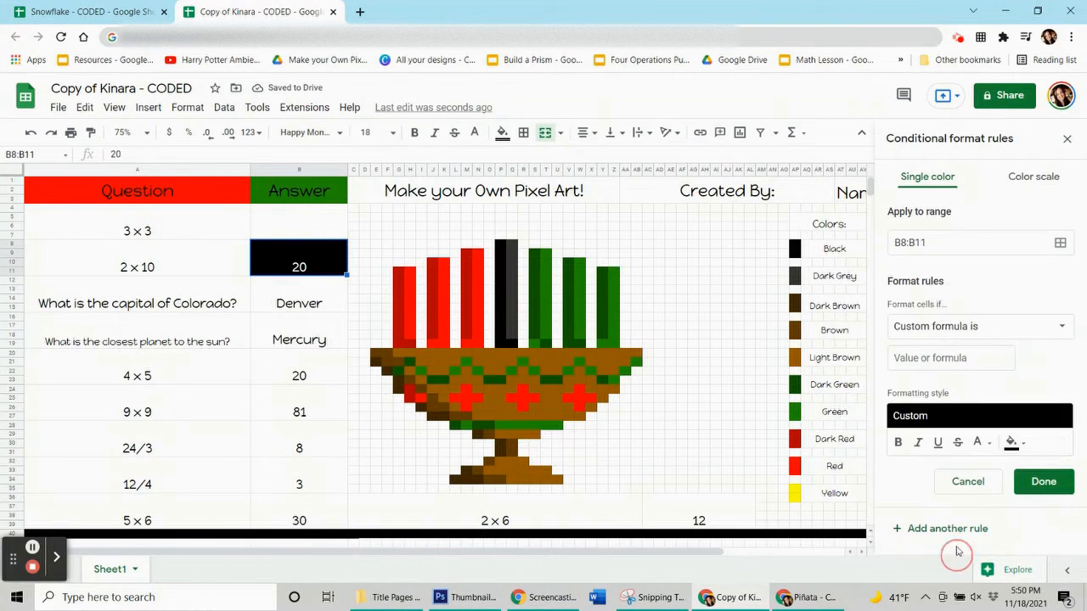
{"action": "left_click", "coordinate": [926, 358]}
{"action": "type", "text": "=$b$8=20"}
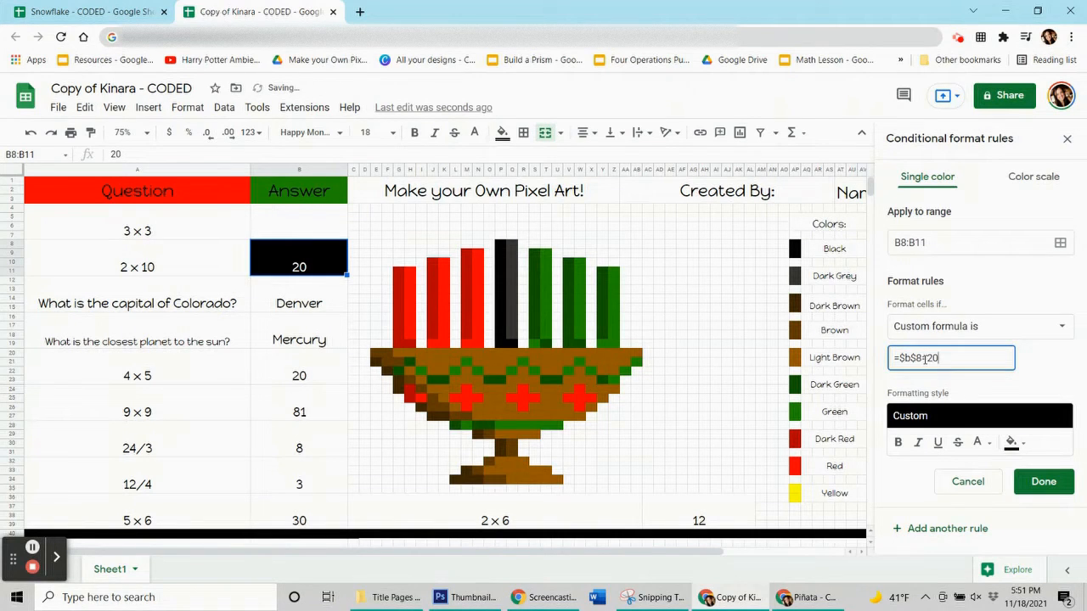
{"action": "left_click_drag", "start_coordinate": [940, 359], "coordinate": [926, 356]}
{"action": "left_click", "coordinate": [947, 354]}
Add the black candle pixels P8:P19 and Q19 to the rule's range and save the rule.
{"action": "left_click", "coordinate": [1060, 243]}
{"action": "left_click_drag", "start_coordinate": [570, 260], "coordinate": [191, 120]}
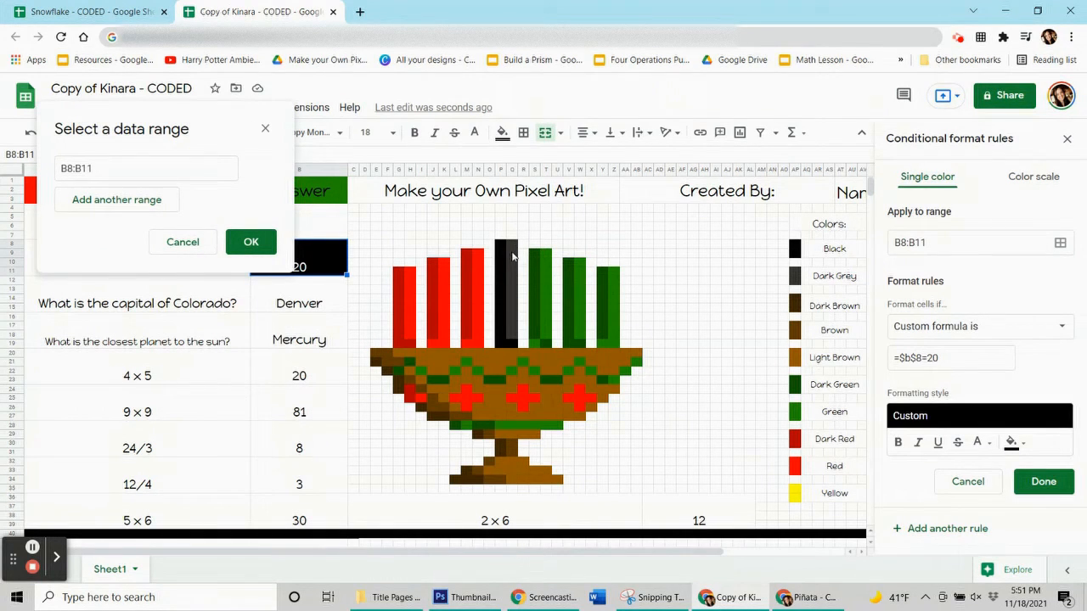
{"action": "left_click_drag", "start_coordinate": [499, 247], "coordinate": [500, 343]}
{"action": "left_click", "coordinate": [511, 347], "text": "ctrl"}
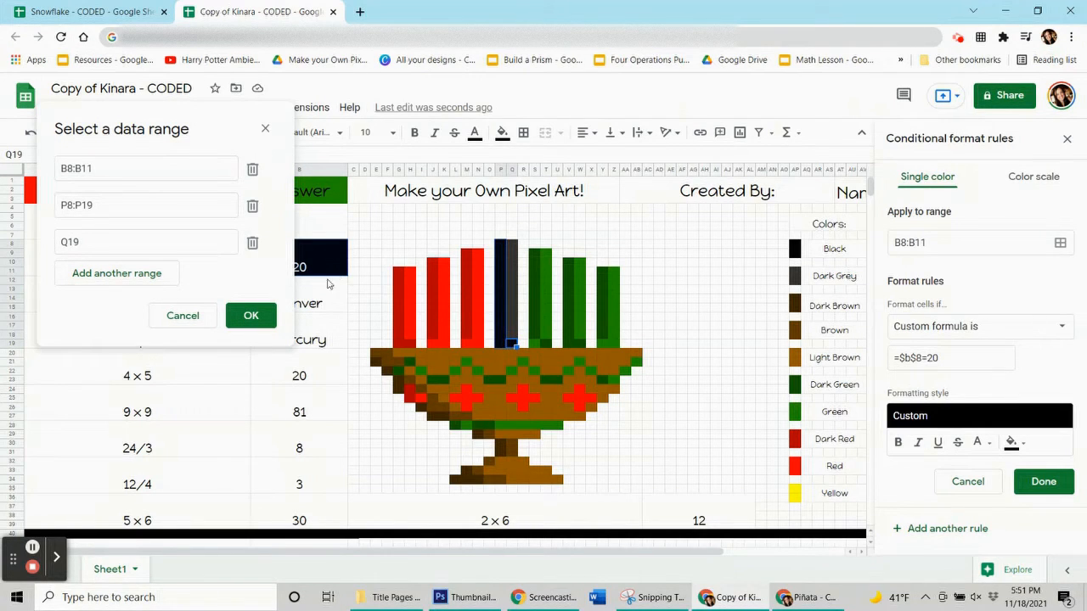
{"action": "left_click", "coordinate": [254, 316]}
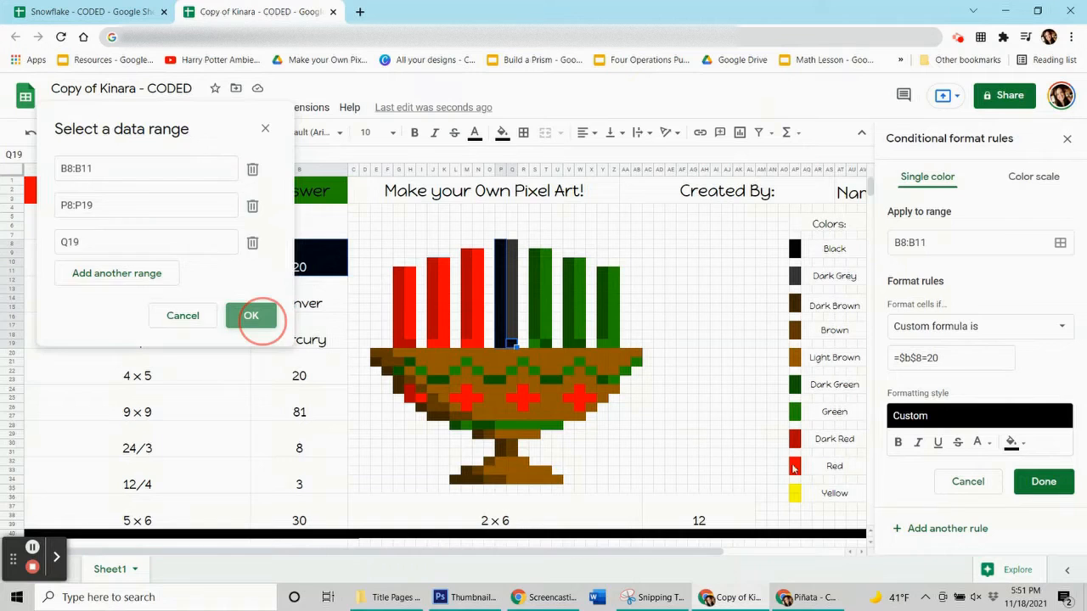
{"action": "left_click", "coordinate": [1041, 481]}
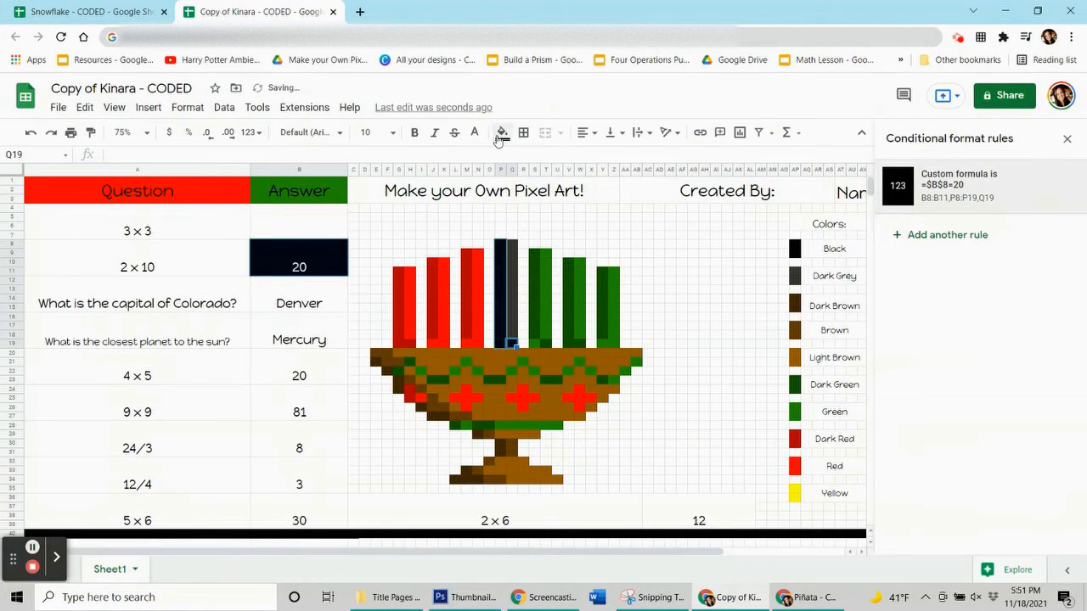
Reset the manual fill color of the black candle pixels and clear the 2 x 10 answer.
{"action": "left_click", "coordinate": [501, 133]}
{"action": "left_click", "coordinate": [575, 382]}
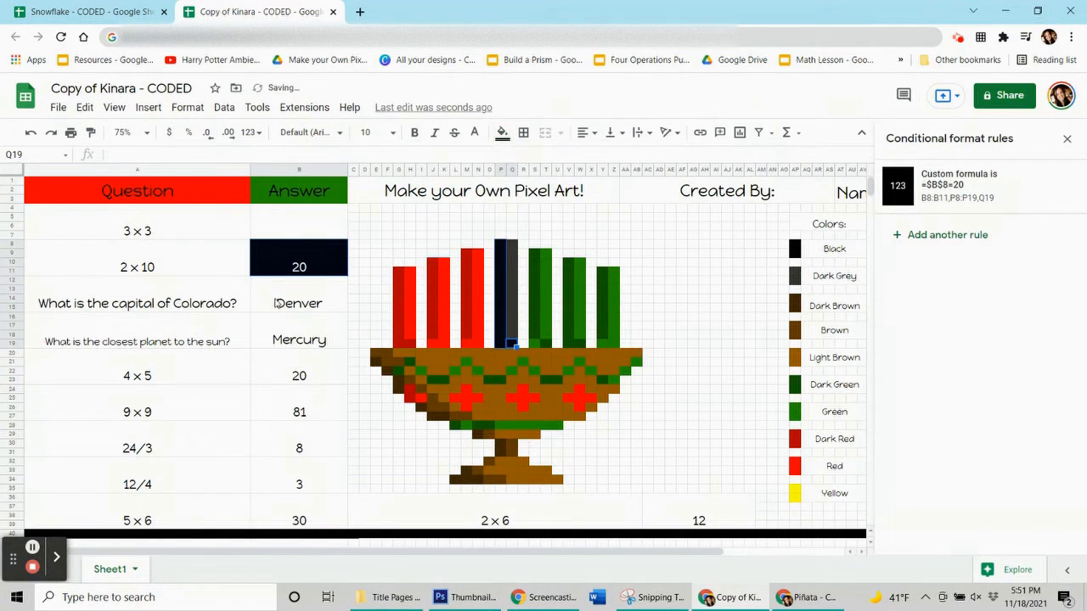
{"action": "left_click", "coordinate": [277, 303]}
{"action": "left_click", "coordinate": [280, 268]}
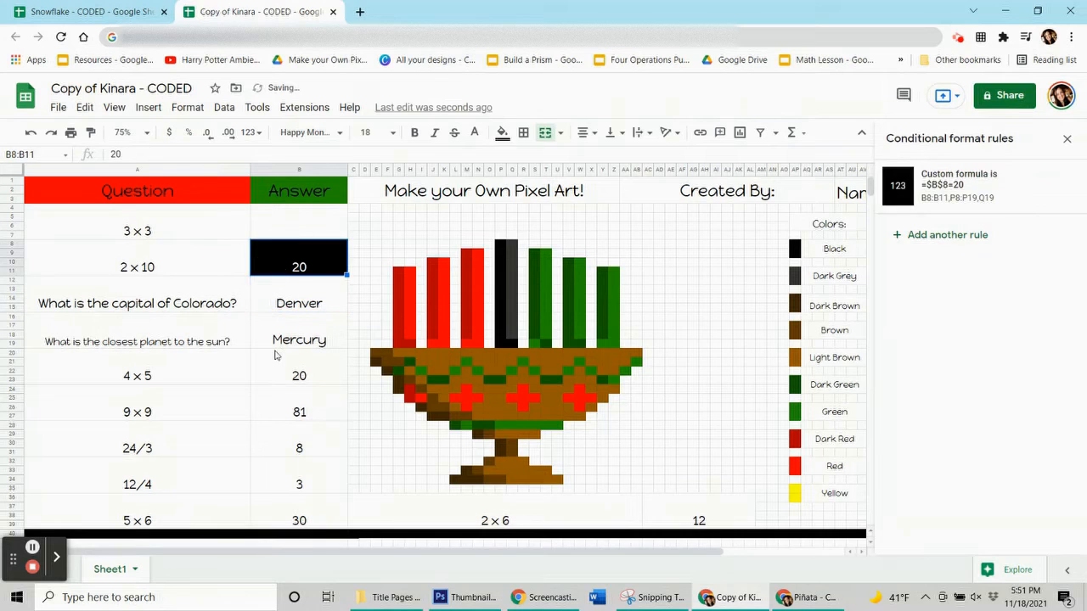
{"action": "key", "text": "Delete"}
{"action": "left_click", "coordinate": [281, 357]}
Test the flame and black candle coding by entering 9 for 3 x 3 and 20 for 2 x 10.
{"action": "left_click", "coordinate": [281, 222]}
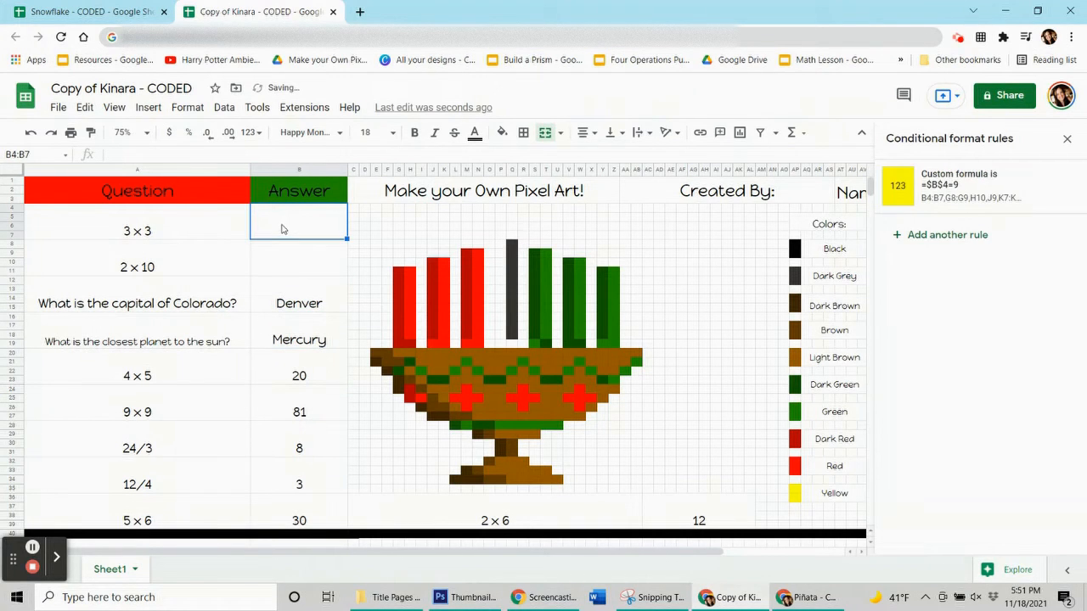
{"action": "type", "text": "9"}
{"action": "key", "text": "Return"}
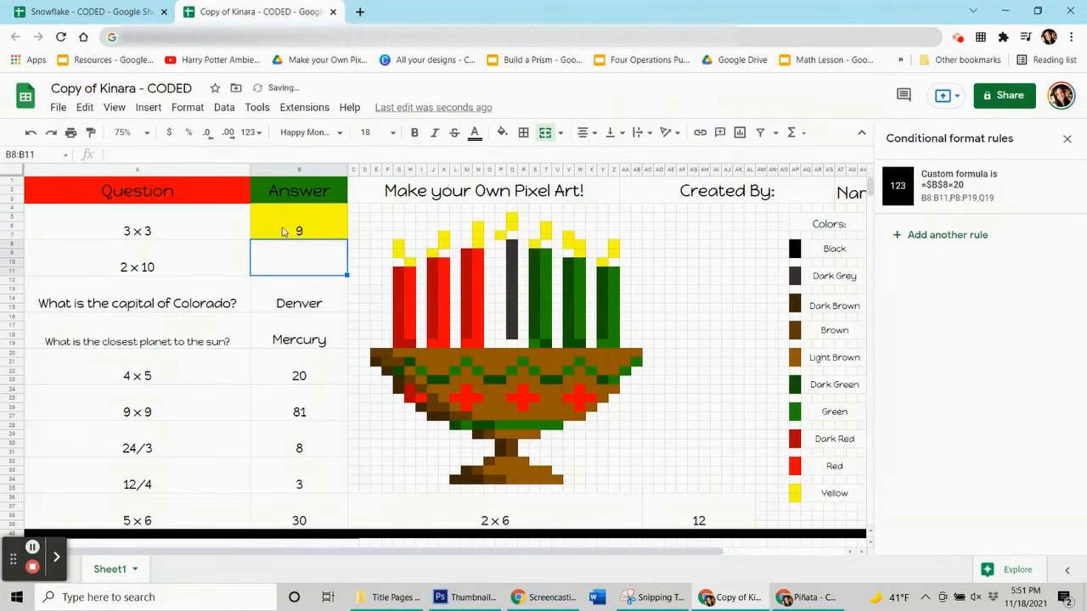
{"action": "type", "text": "20"}
{"action": "key", "text": "Return"}
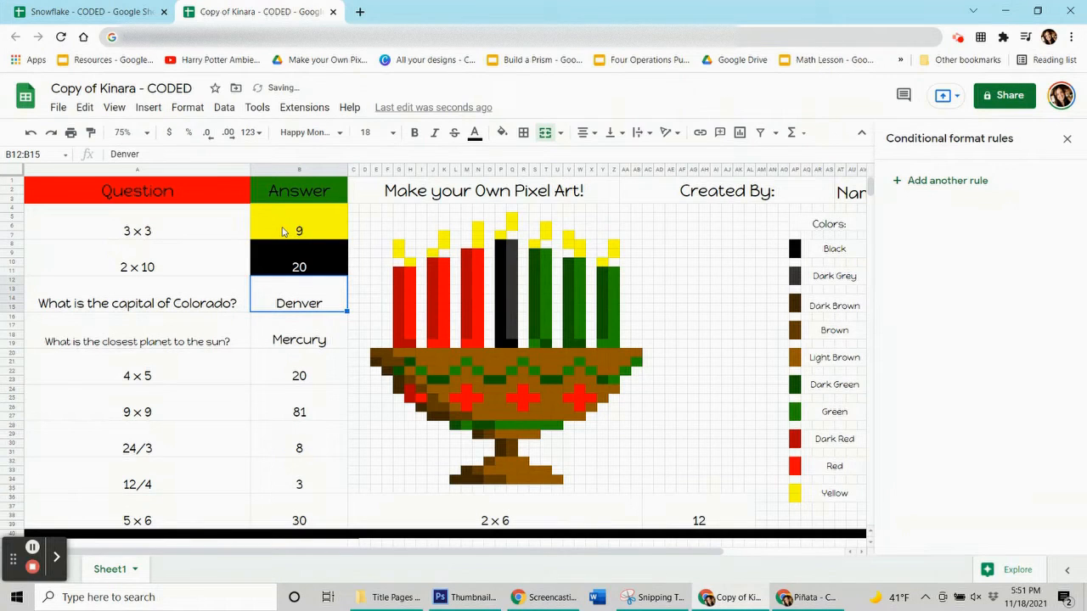
Clear the 3 x 3 and 2 x 10 answers and select the Colorado capital answer.
{"action": "key", "text": "Up"}
{"action": "key", "text": "Up"}
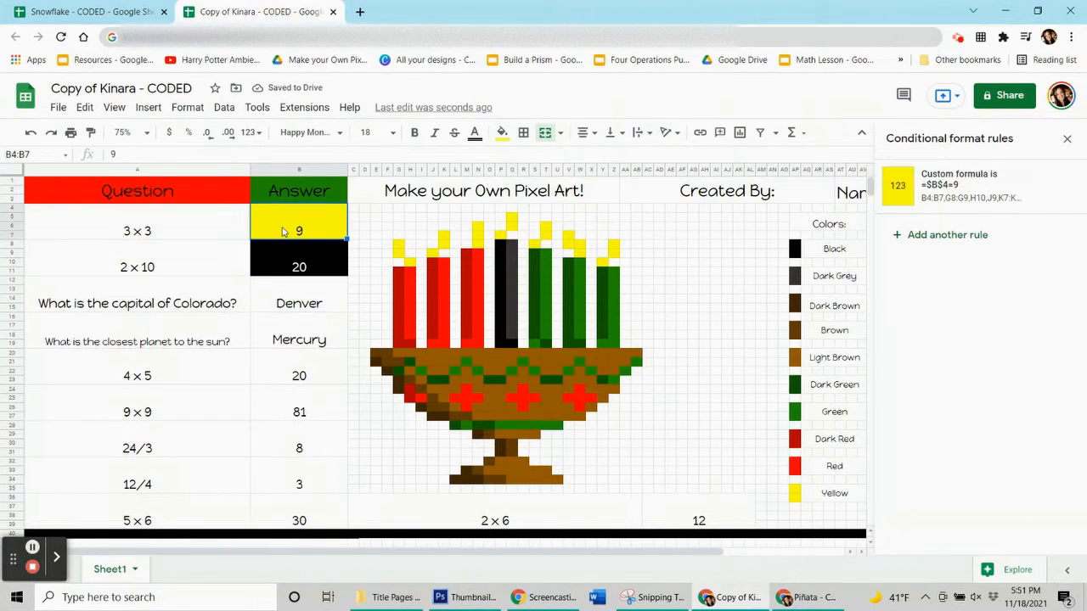
{"action": "key", "text": "Delete"}
{"action": "key", "text": "Down"}
{"action": "key", "text": "Delete"}
{"action": "key", "text": "Down"}
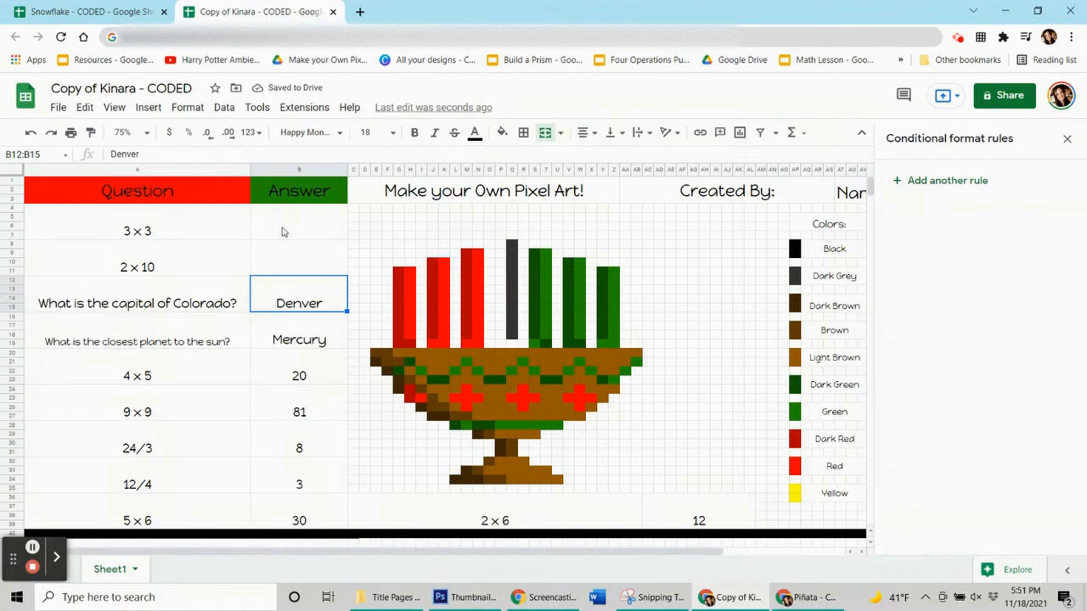
Check the fill color of the bowl's dark edge pixels E21 and G24, and reselect the Colorado capital answer.
{"action": "left_click", "coordinate": [374, 366]}
{"action": "left_click", "coordinate": [502, 133]}
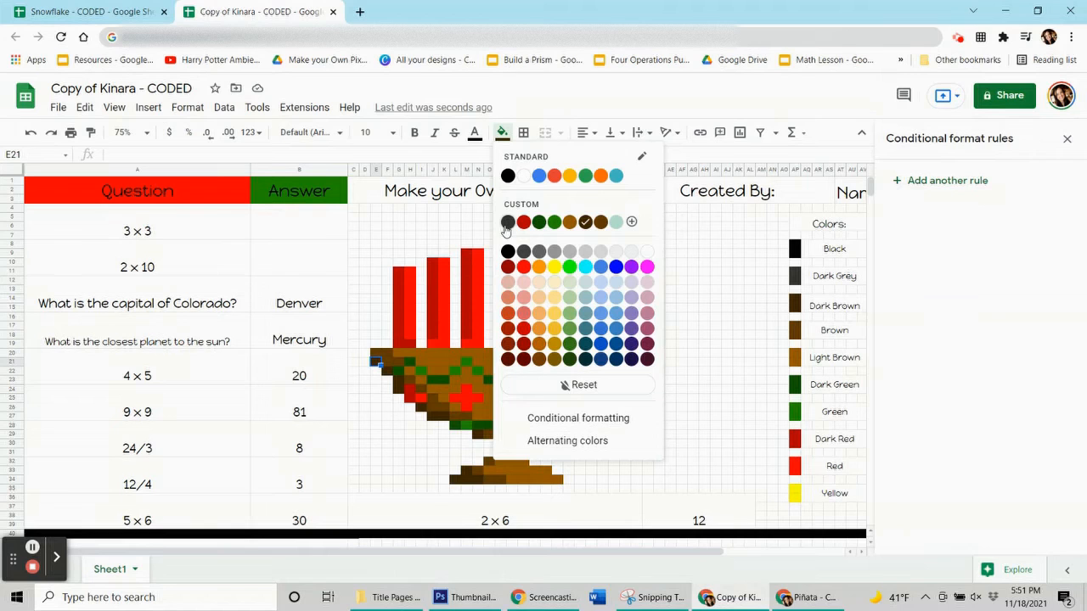
{"action": "left_click", "coordinate": [303, 290]}
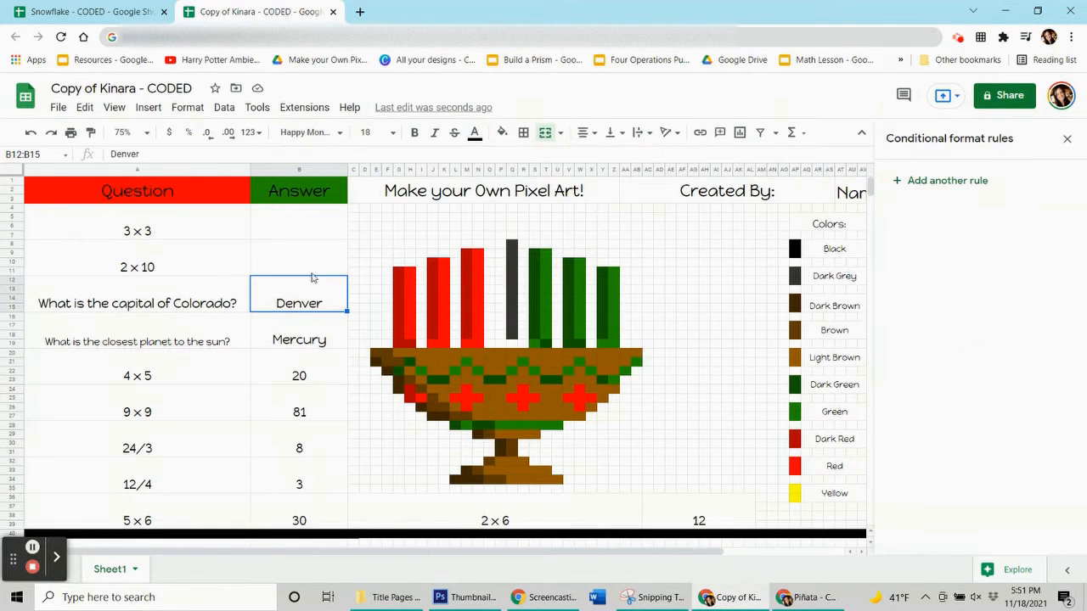
{"action": "left_click", "coordinate": [401, 389]}
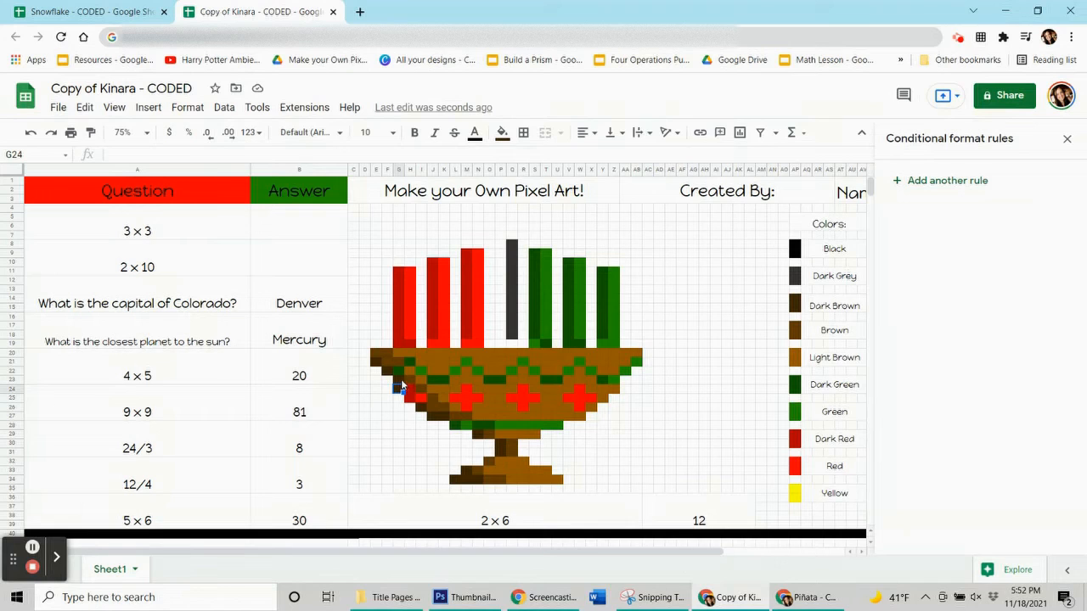
{"action": "left_click", "coordinate": [299, 303]}
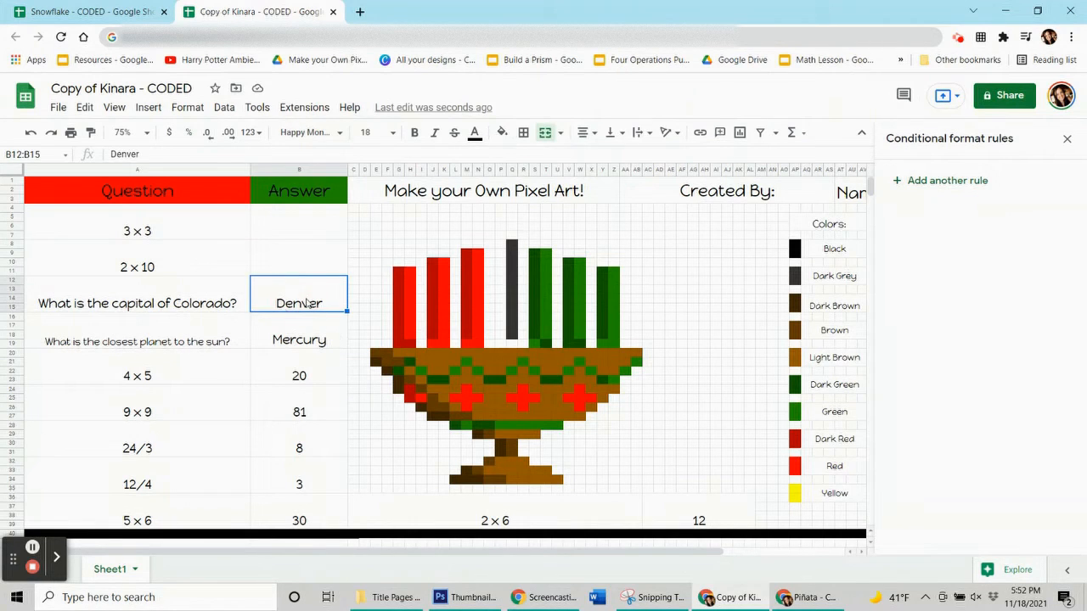
Add a conditional format rule to the Denver answer B12:B15 with the custom dark brown fill.
{"action": "left_click", "coordinate": [938, 182]}
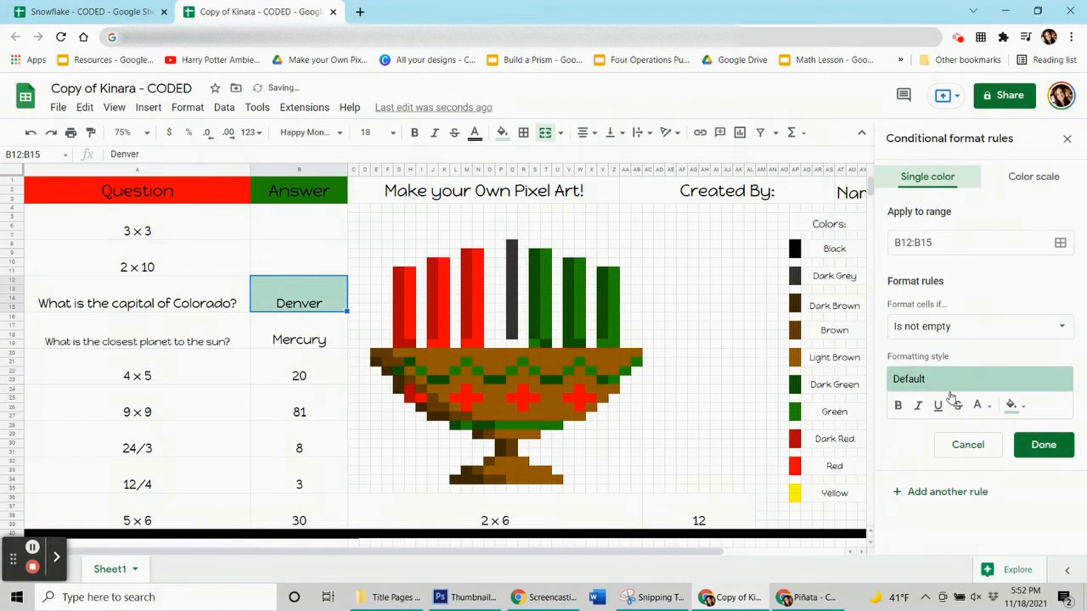
{"action": "left_click", "coordinate": [1011, 407]}
{"action": "left_click", "coordinate": [952, 216]}
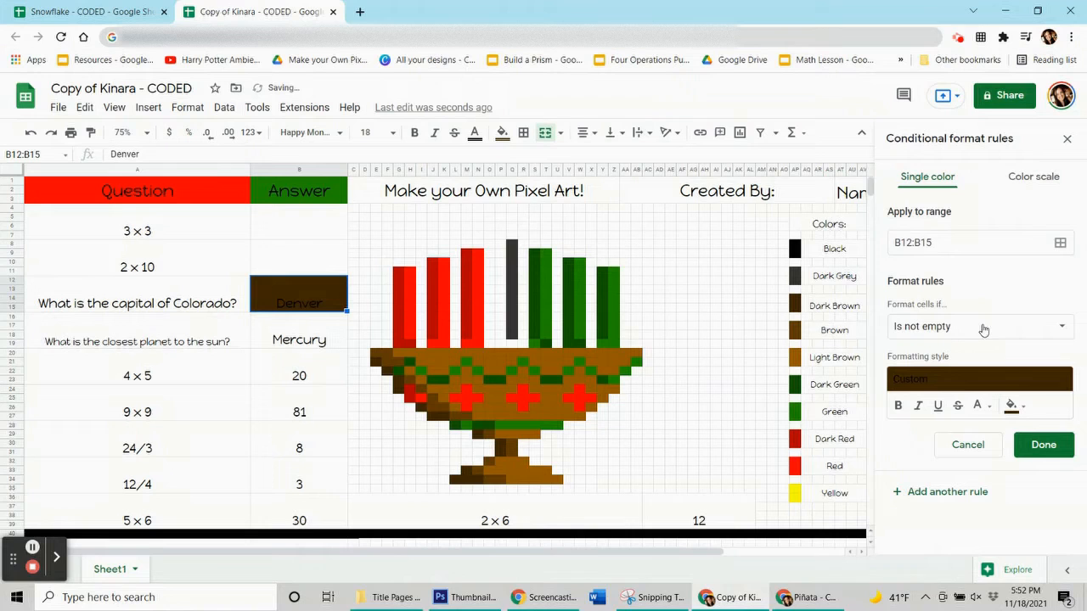
Set the Denver rule's condition to the custom formula =$b$12="Denver".
{"action": "left_click", "coordinate": [979, 326]}
{"action": "scroll", "coordinate": [940, 484], "scroll_direction": "down", "scroll_amount": 3}
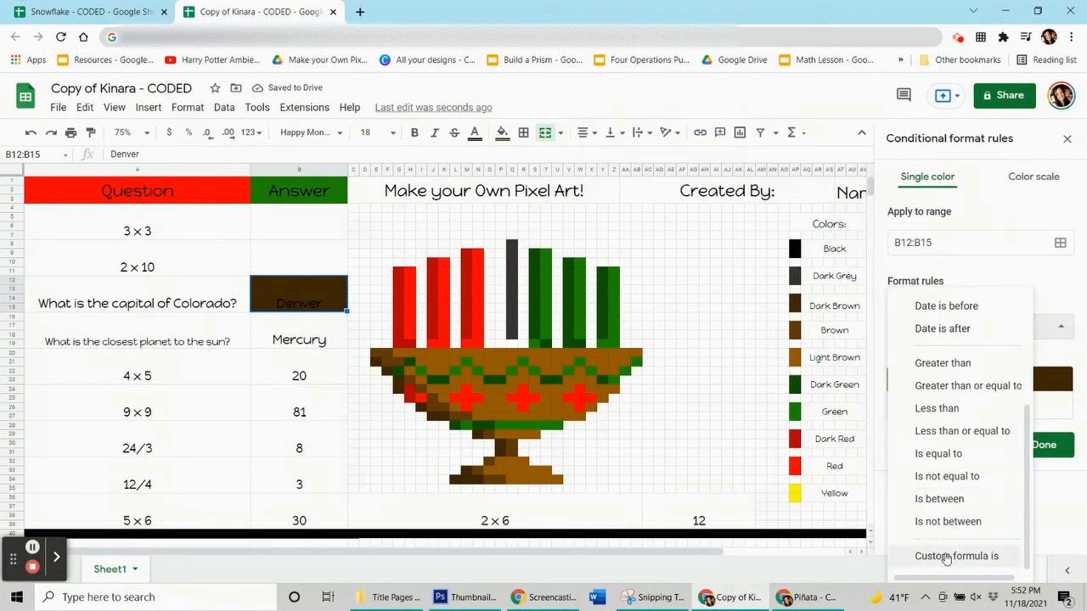
{"action": "left_click", "coordinate": [944, 556]}
{"action": "left_click", "coordinate": [944, 354]}
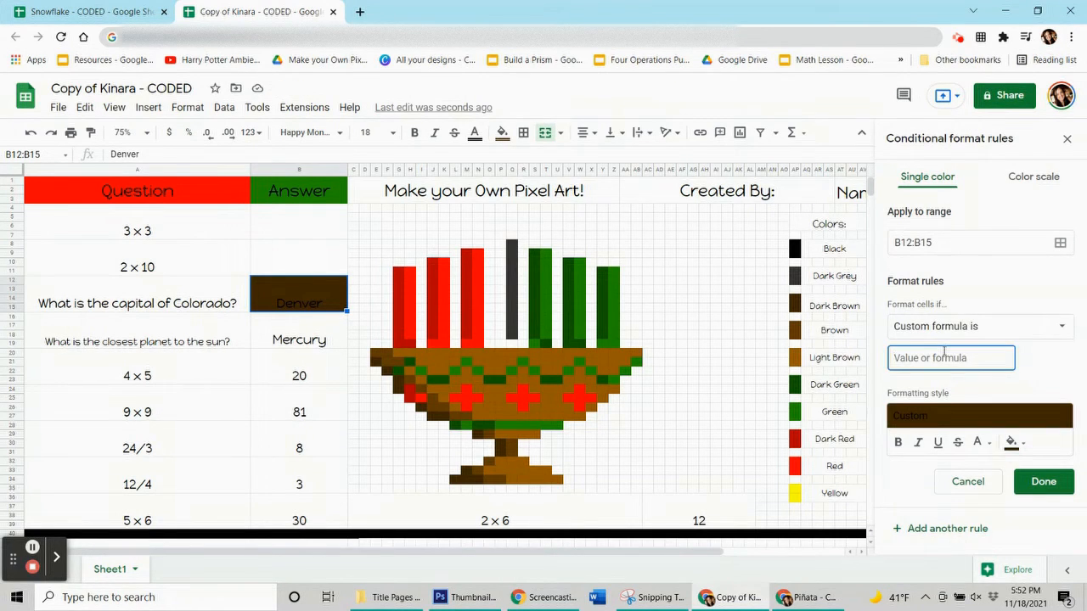
{"action": "type", "text": "="}
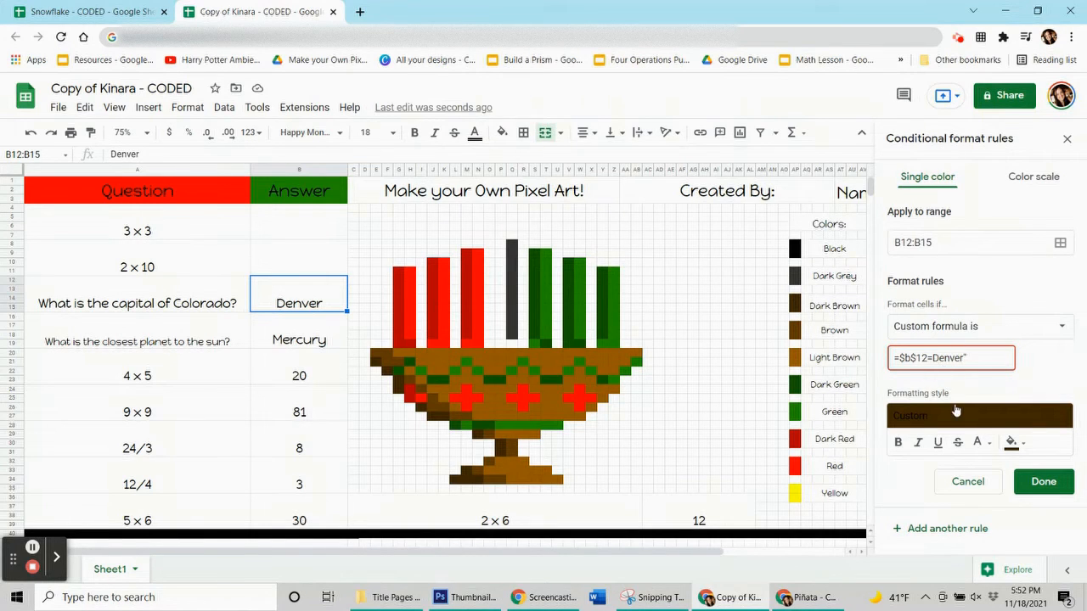
{"action": "type", "text": "\""}
{"action": "key", "text": "BackSpace"}
{"action": "left_click", "coordinate": [1000, 359]}
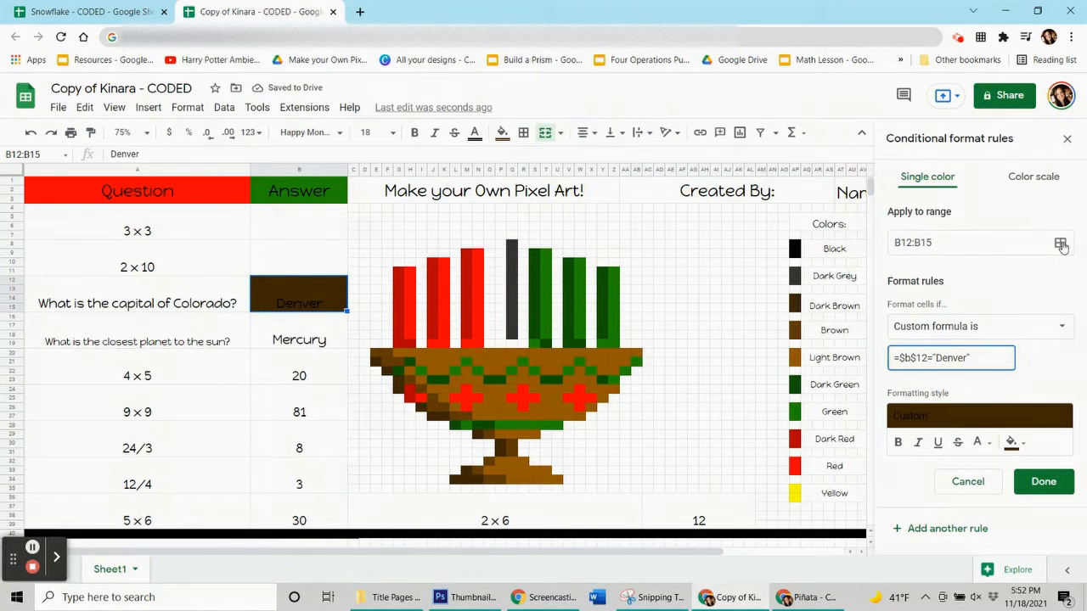
Extend the Denver rule's range to the dark brown pixels E21, F22, G23:G24, I26, J27:K27, N29, P30:P31, M33 and L34:N34, and save the rule.
{"action": "left_click", "coordinate": [1060, 243]}
{"action": "left_click_drag", "start_coordinate": [481, 263], "coordinate": [159, 141]}
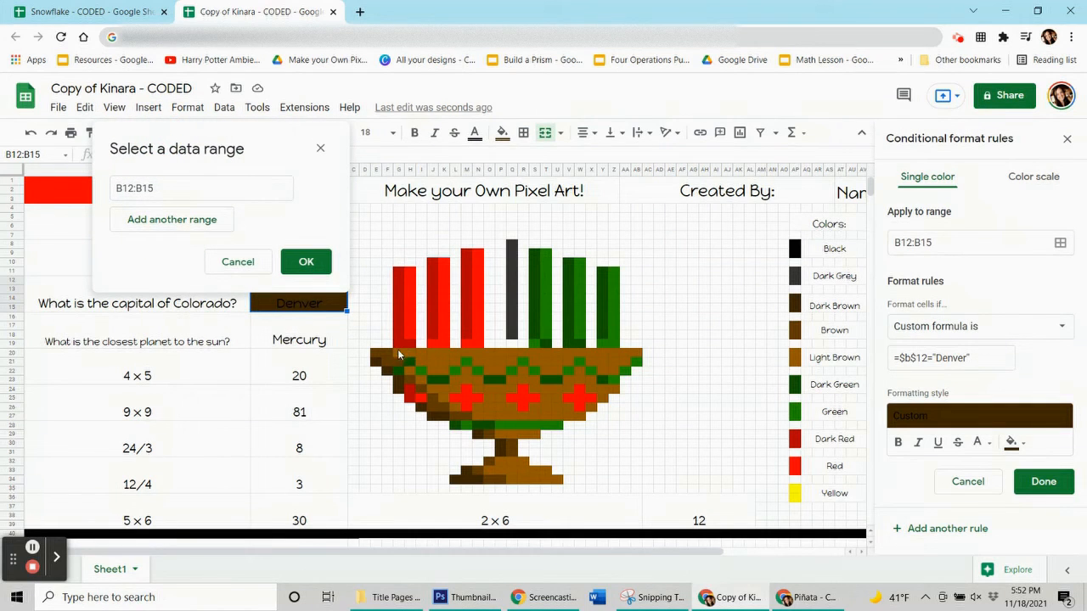
{"action": "left_click", "coordinate": [378, 365], "text": "ctrl"}
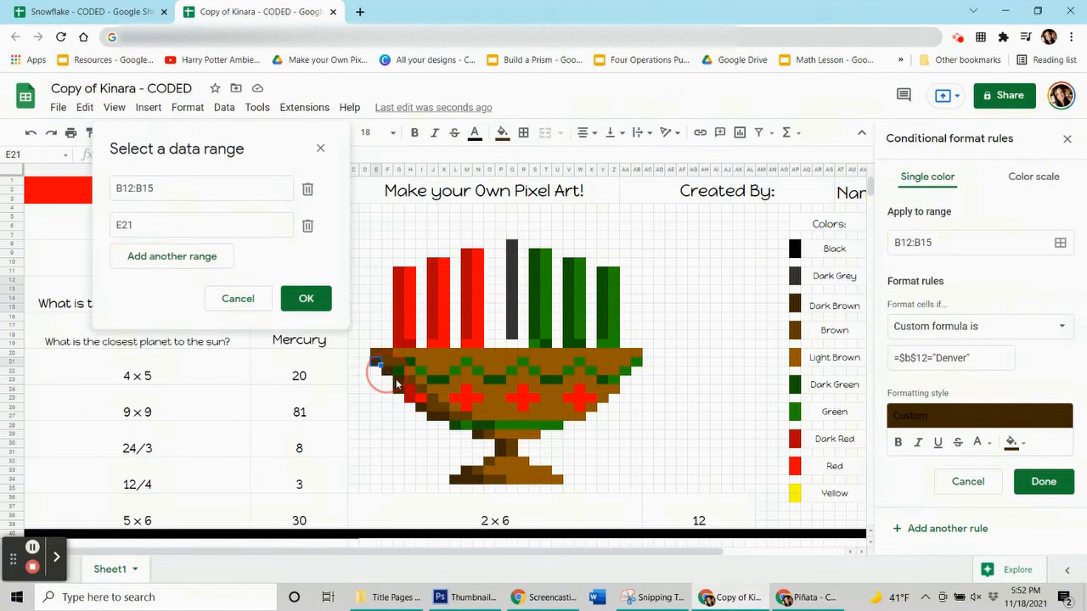
{"action": "left_click", "coordinate": [388, 373], "text": "ctrl"}
{"action": "left_click_drag", "start_coordinate": [398, 381], "coordinate": [446, 419]}
{"action": "left_click", "coordinate": [423, 409], "text": "ctrl"}
{"action": "left_click", "coordinate": [478, 435], "text": "ctrl"}
{"action": "left_click", "coordinate": [499, 444], "text": "ctrl"}
{"action": "left_click_drag", "start_coordinate": [499, 448], "coordinate": [499, 451]}
{"action": "left_click", "coordinate": [468, 473], "text": "ctrl"}
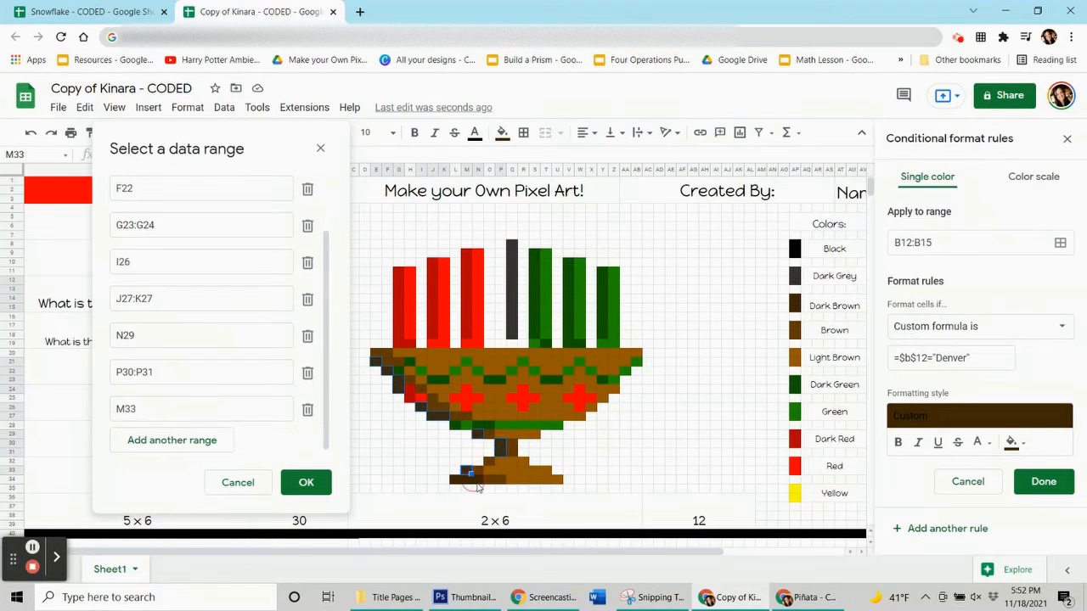
{"action": "left_click_drag", "start_coordinate": [476, 481], "coordinate": [453, 477]}
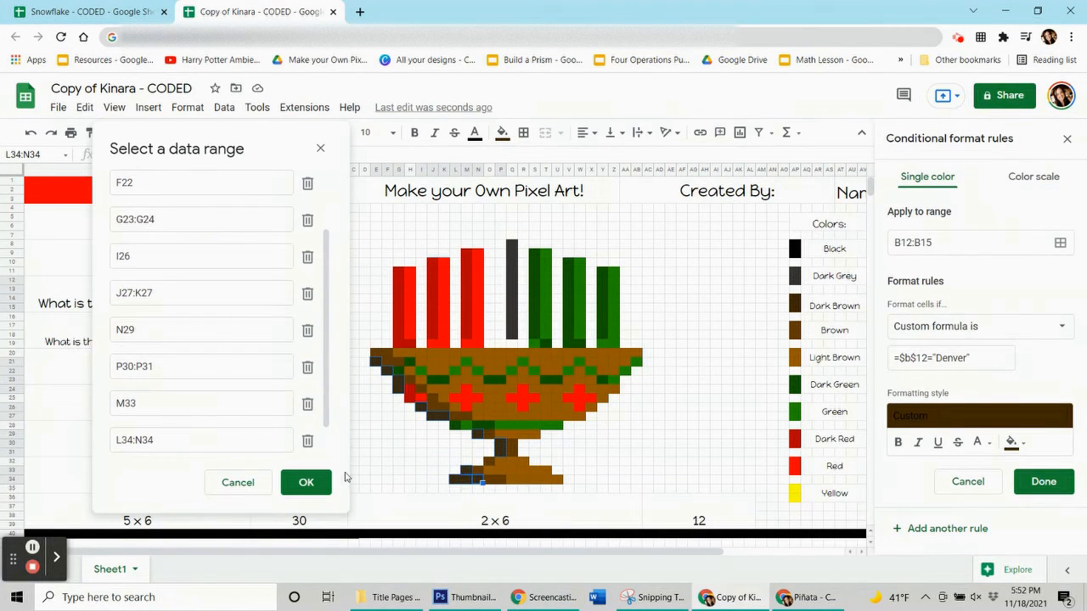
{"action": "left_click", "coordinate": [306, 483]}
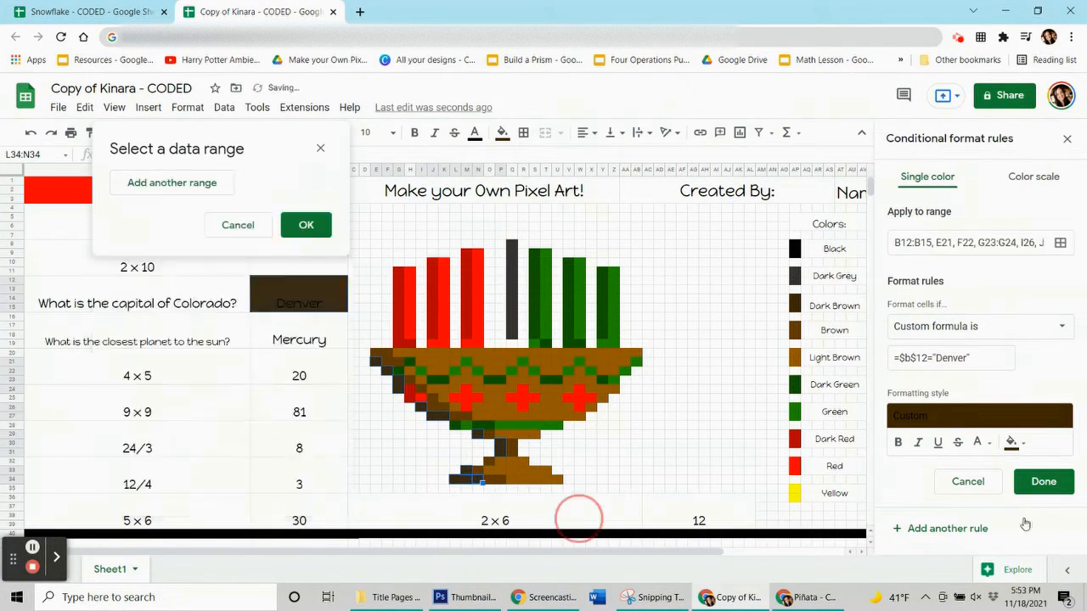
{"action": "left_click", "coordinate": [1033, 482]}
Reset the fill color of the selected dark brown pixels and clear the Colorado capital answer.
{"action": "left_click", "coordinate": [502, 133]}
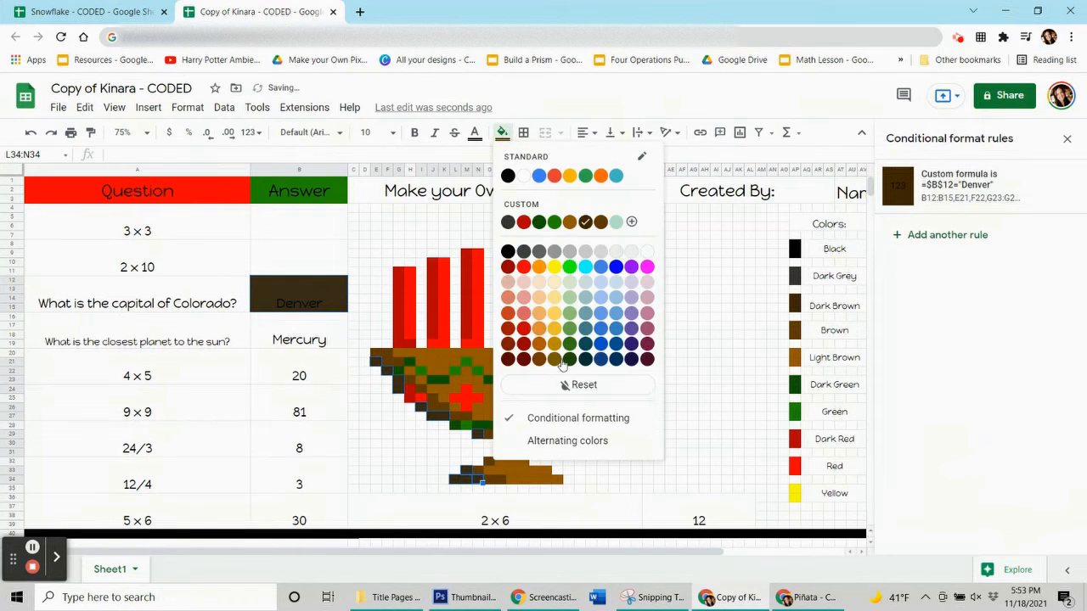
{"action": "left_click", "coordinate": [566, 386]}
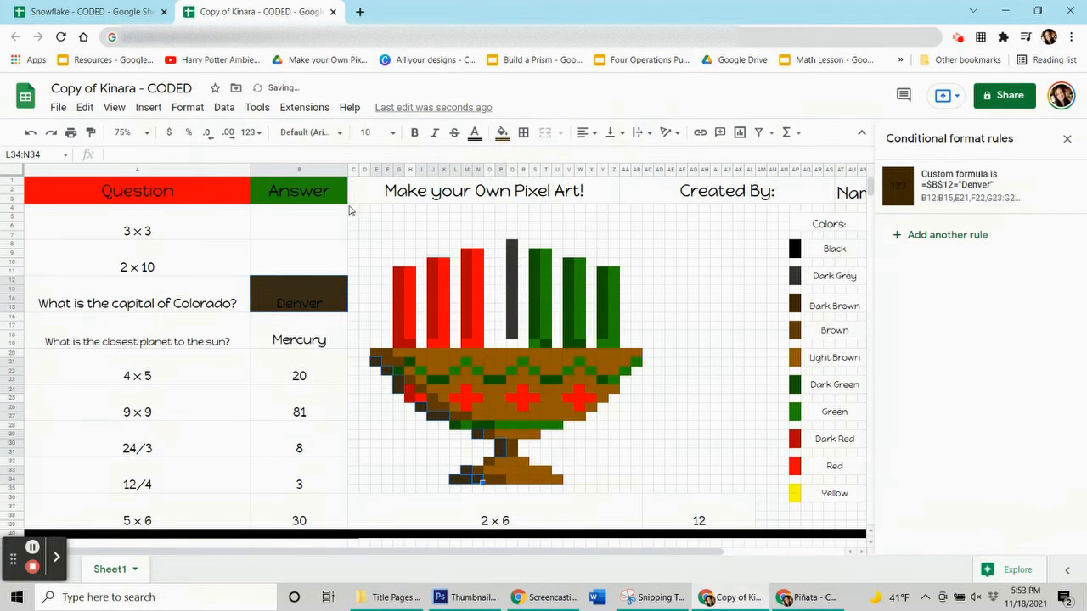
{"action": "left_click", "coordinate": [317, 293]}
{"action": "key", "text": "Delete"}
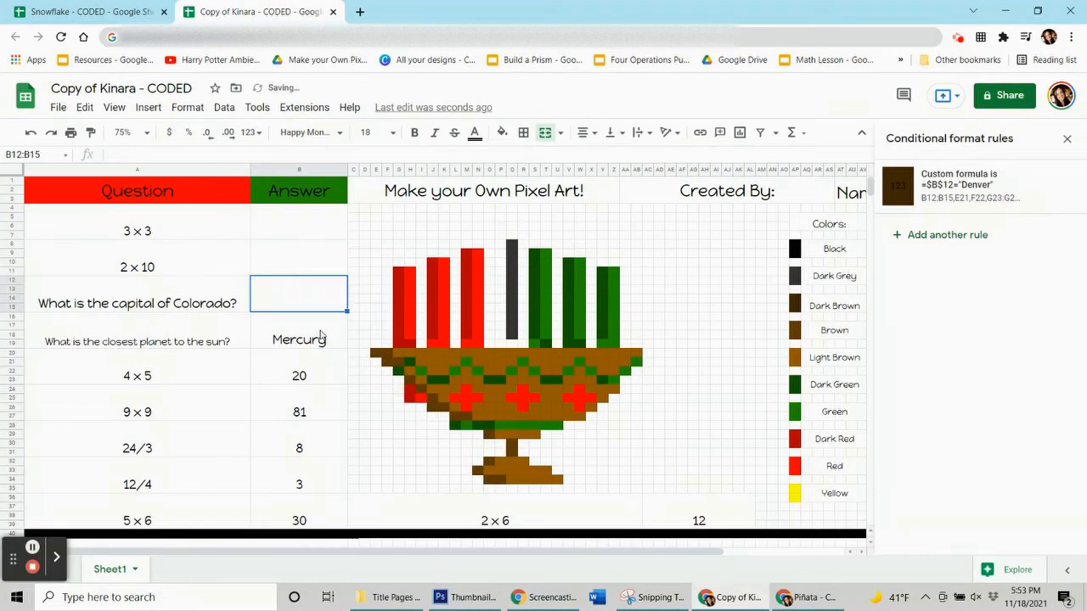
Check the fill color of the bowl's dark green pixel U23, and reselect the closest planet answer.
{"action": "left_click", "coordinate": [321, 335]}
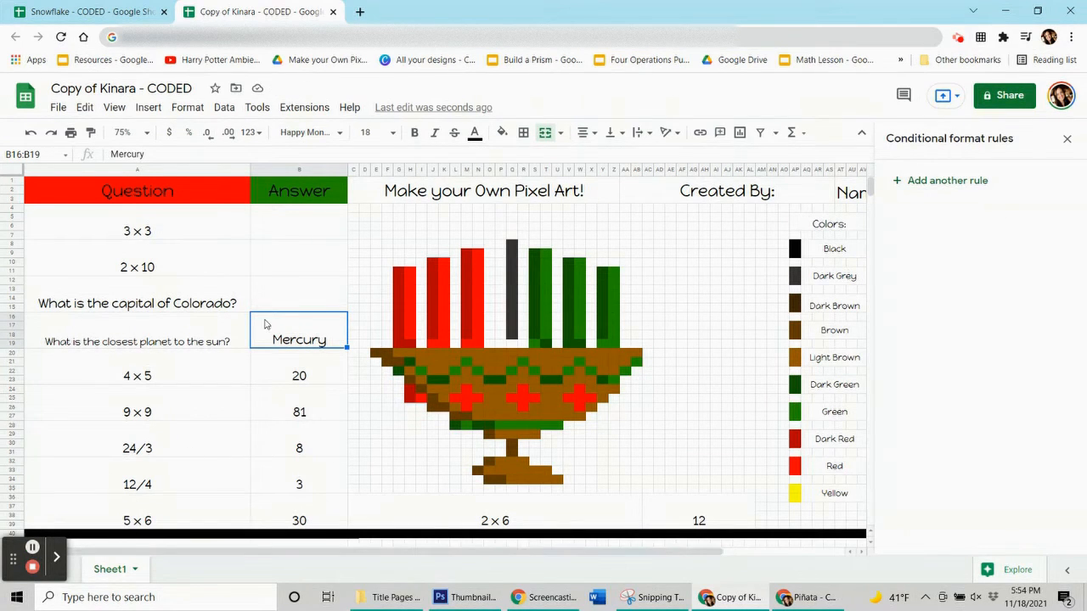
{"action": "left_click", "coordinate": [553, 382]}
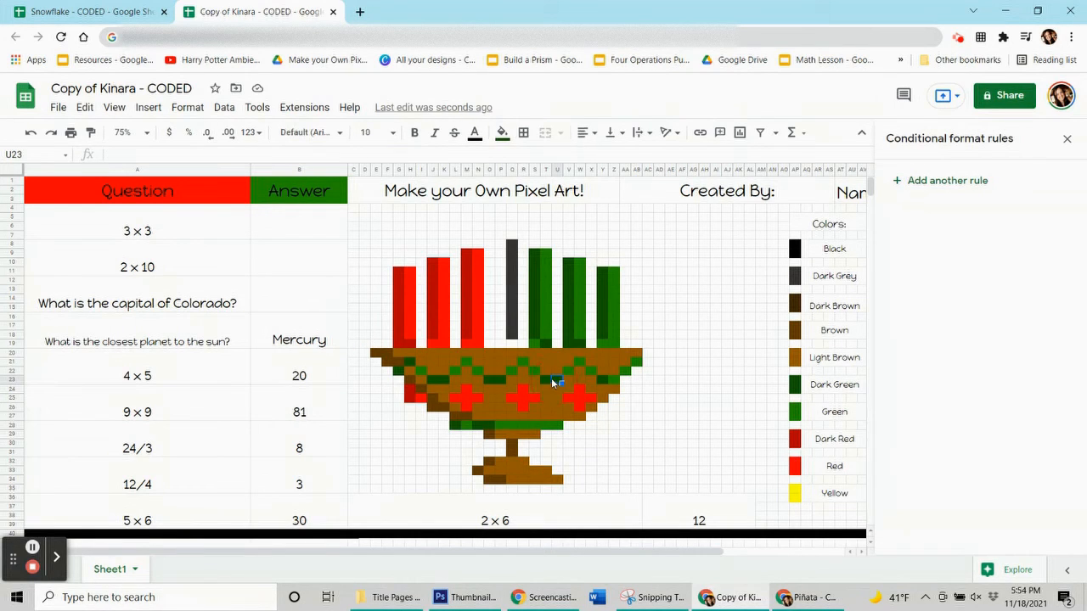
{"action": "left_click", "coordinate": [502, 133]}
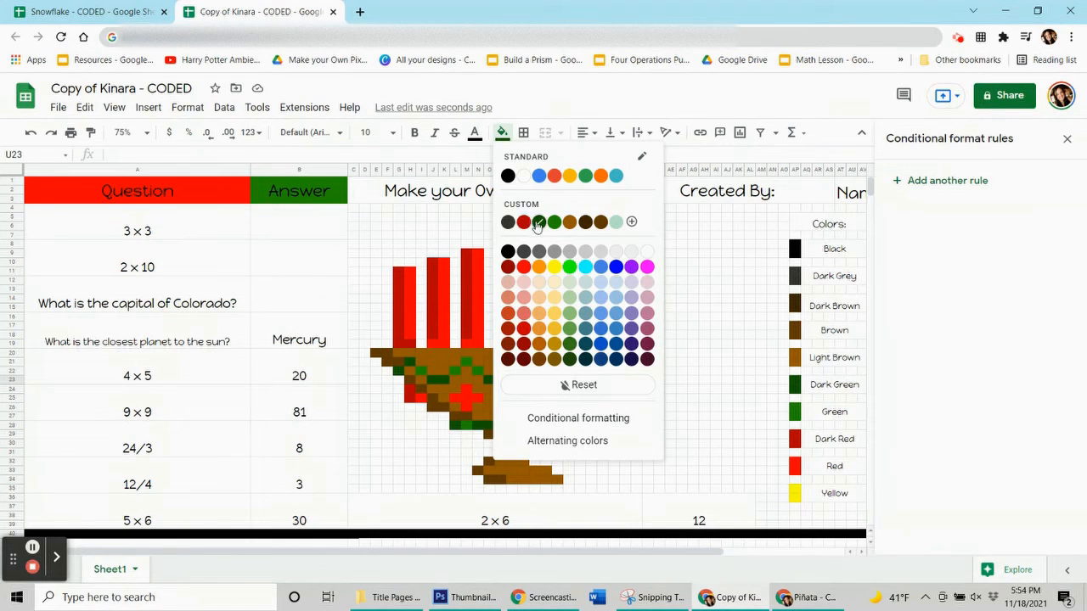
{"action": "left_click", "coordinate": [290, 339]}
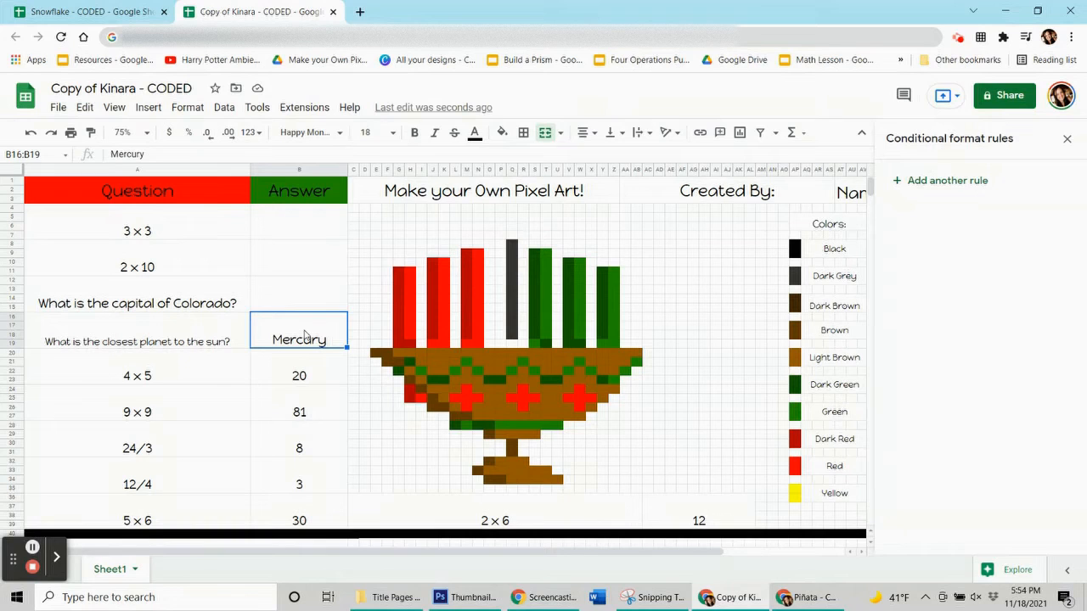
Add a conditional format rule to the Mercury answer B16:B19 with the custom dark green fill.
{"action": "left_click", "coordinate": [939, 189]}
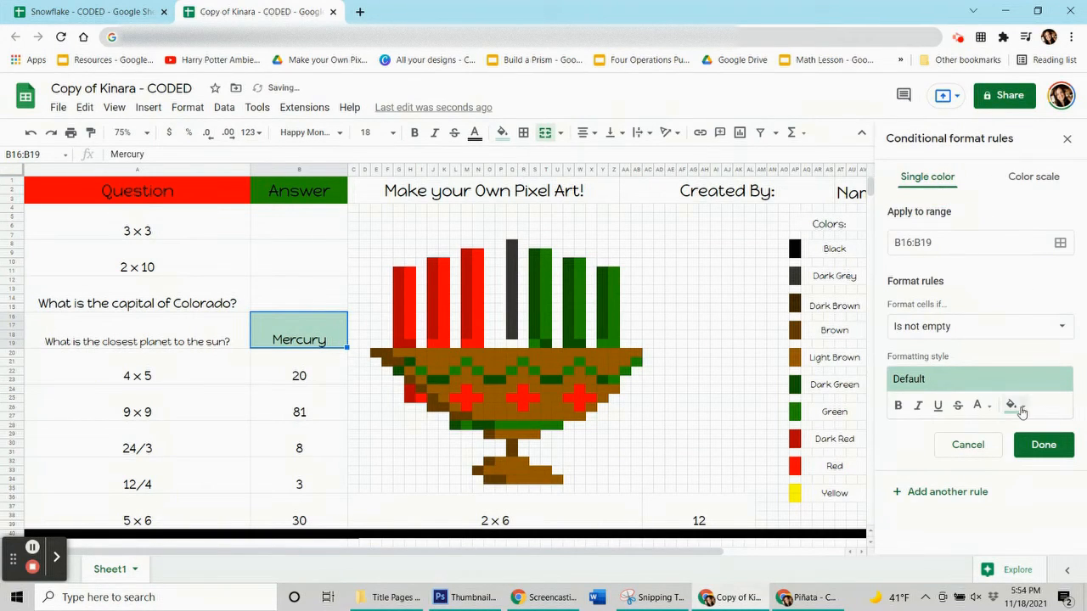
{"action": "left_click", "coordinate": [1013, 405]}
{"action": "left_click", "coordinate": [905, 217]}
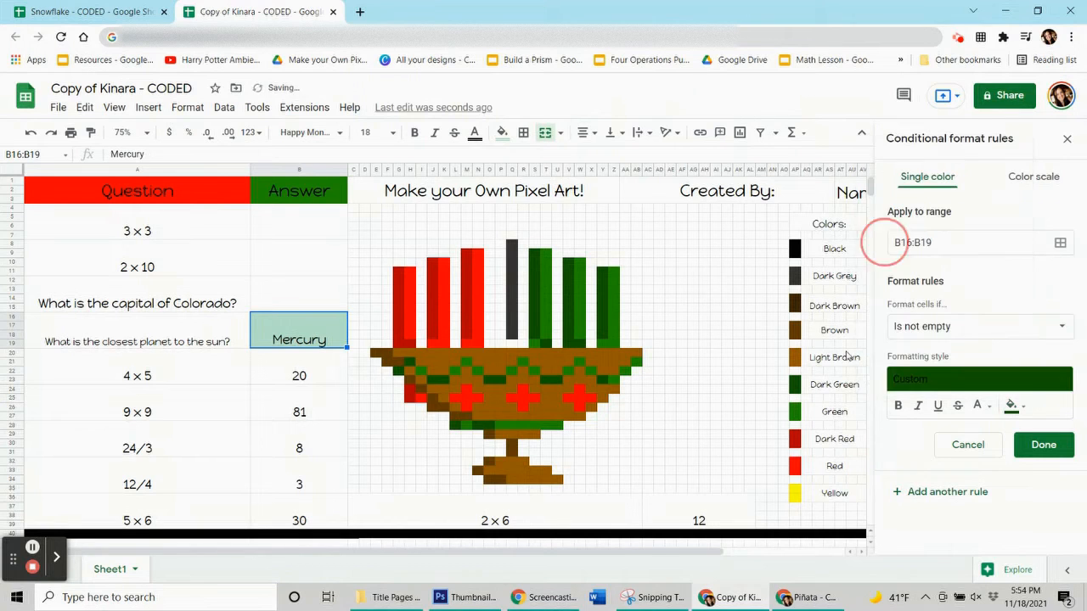
Set the Mercury rule's condition to the custom formula =$b$16="Mercury".
{"action": "left_click", "coordinate": [954, 327]}
{"action": "scroll", "coordinate": [959, 417], "scroll_direction": "down", "scroll_amount": 3}
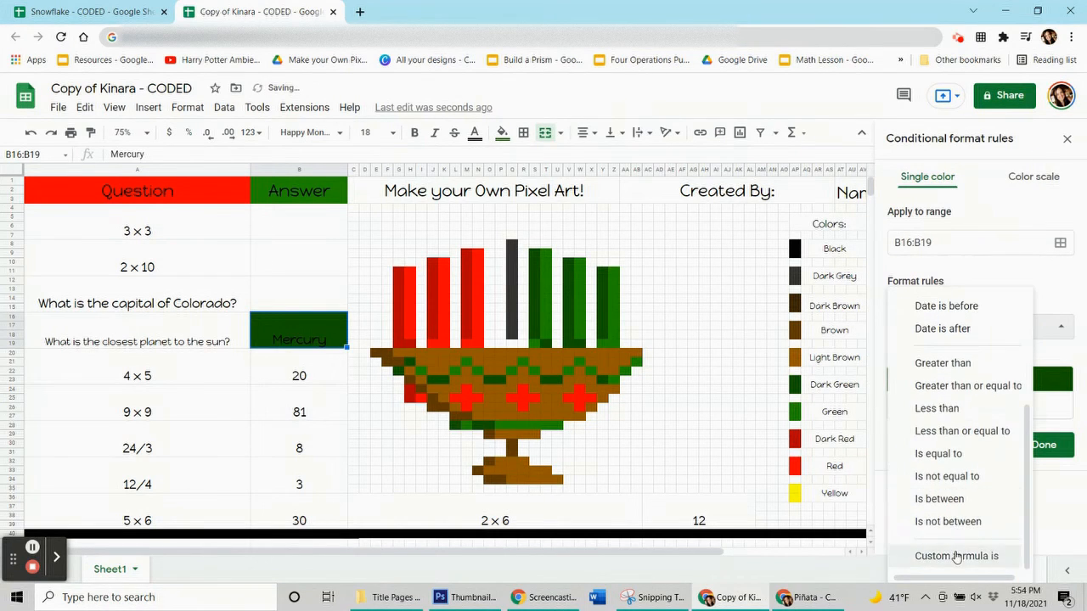
{"action": "left_click", "coordinate": [971, 556]}
{"action": "left_click", "coordinate": [956, 361]}
{"action": "type", "text": "=$b$"}
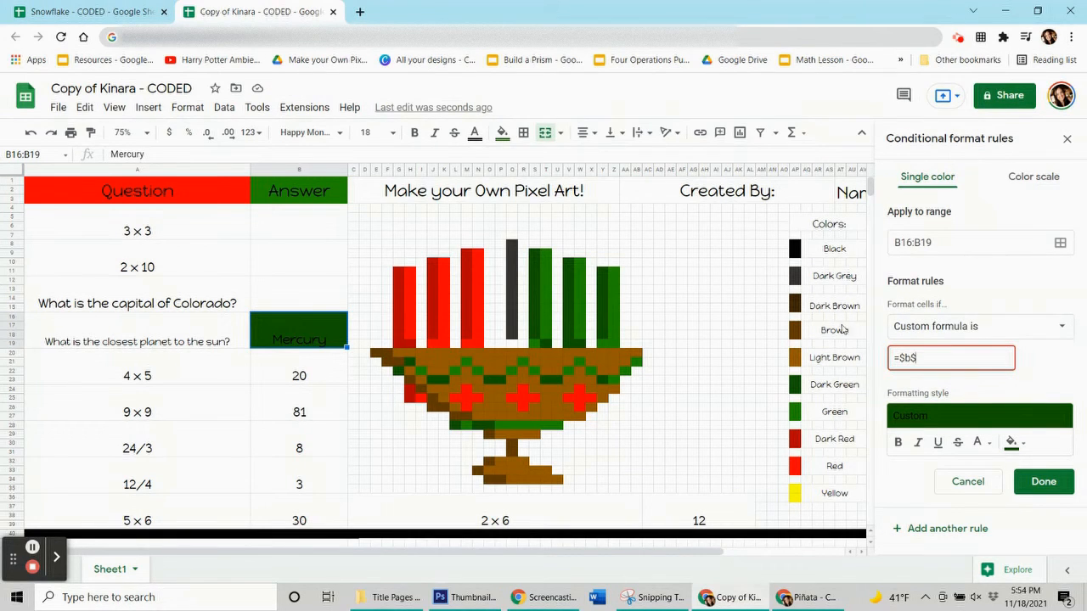
{"action": "type", "text": "16="}
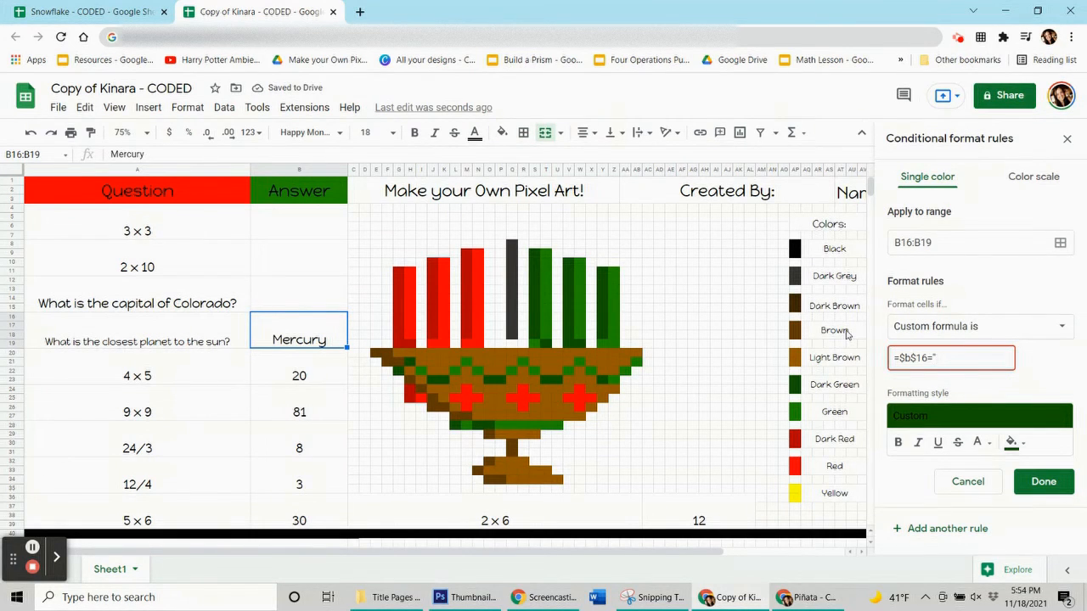
{"action": "type", "text": "ury\""}
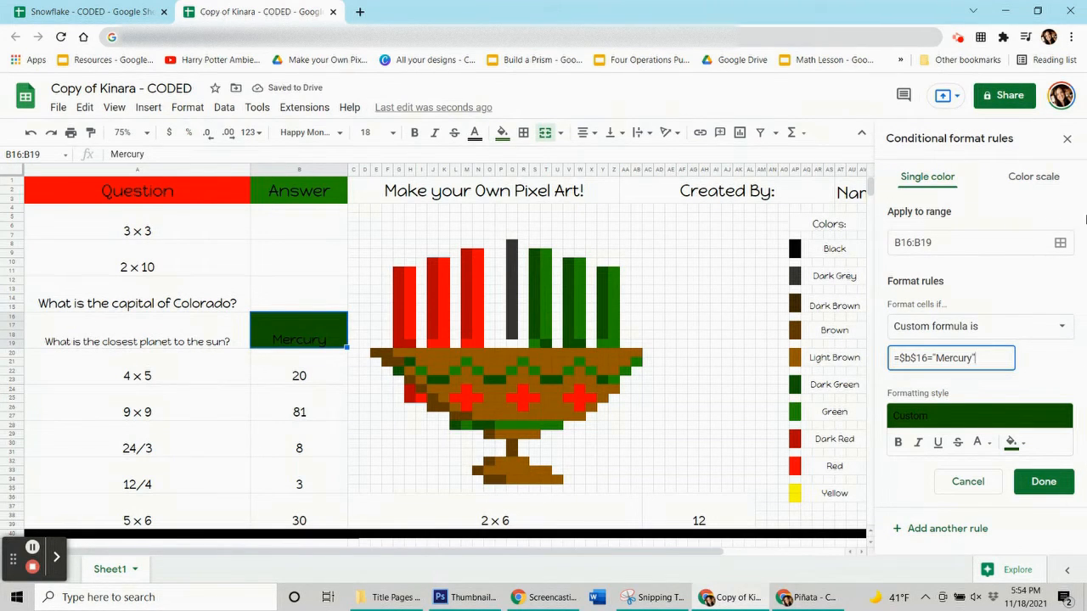
Add the green candles' dark green pixels S9:S18, T19, V10:V19, W19 and Y11:Y18 to the Mercury rule's range.
{"action": "left_click", "coordinate": [1057, 245]}
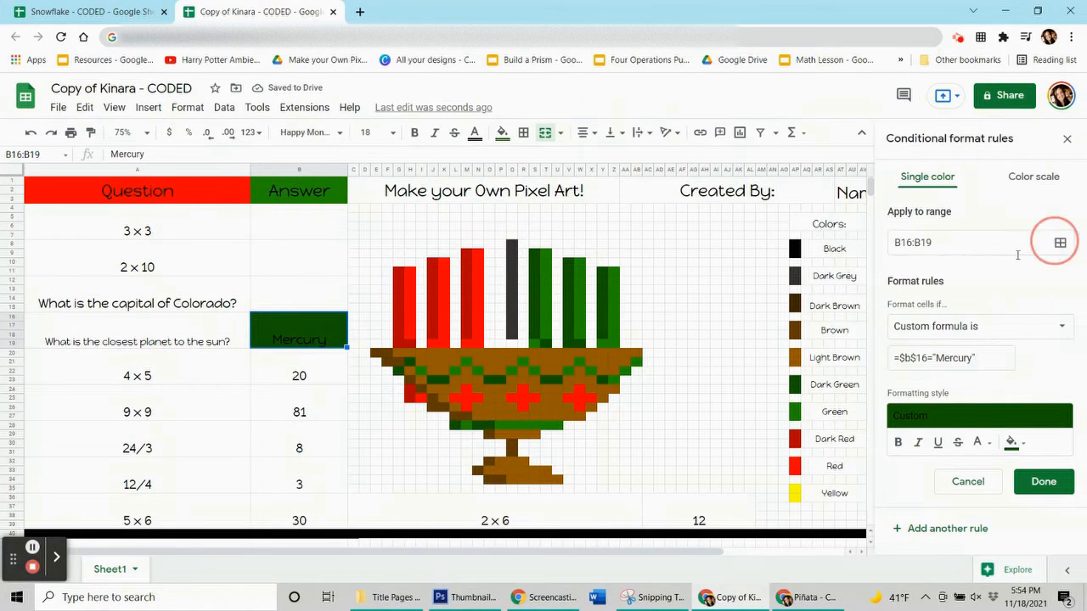
{"action": "left_click_drag", "start_coordinate": [555, 259], "coordinate": [197, 161]}
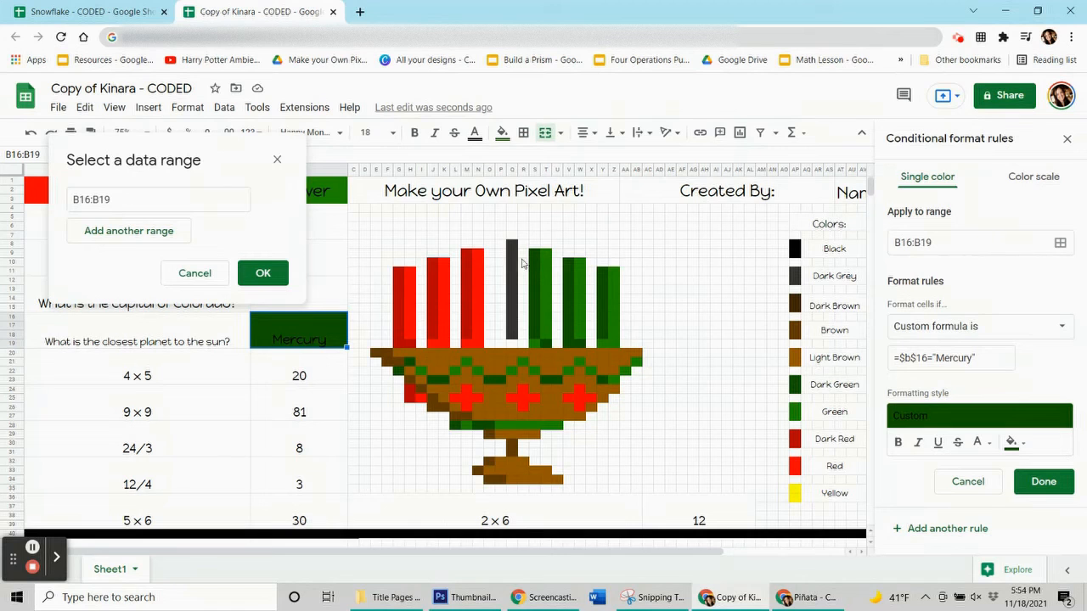
{"action": "left_click_drag", "start_coordinate": [534, 253], "coordinate": [538, 337]}
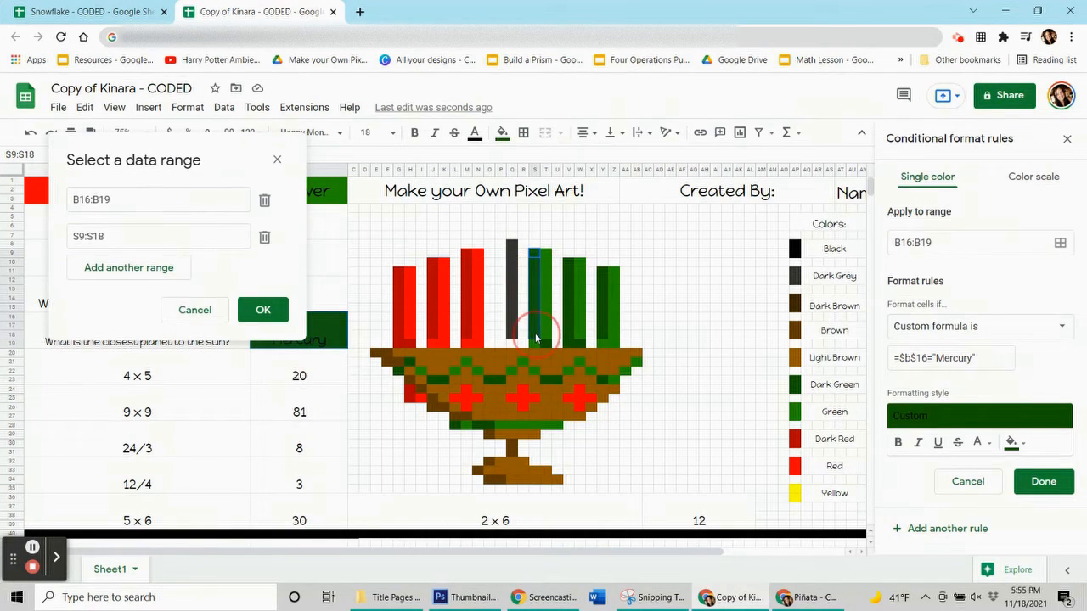
{"action": "left_click", "coordinate": [547, 346], "text": "ctrl"}
{"action": "left_click_drag", "start_coordinate": [569, 267], "coordinate": [569, 346]}
{"action": "left_click", "coordinate": [580, 344], "text": "ctrl"}
{"action": "left_click_drag", "start_coordinate": [602, 270], "coordinate": [599, 339]}
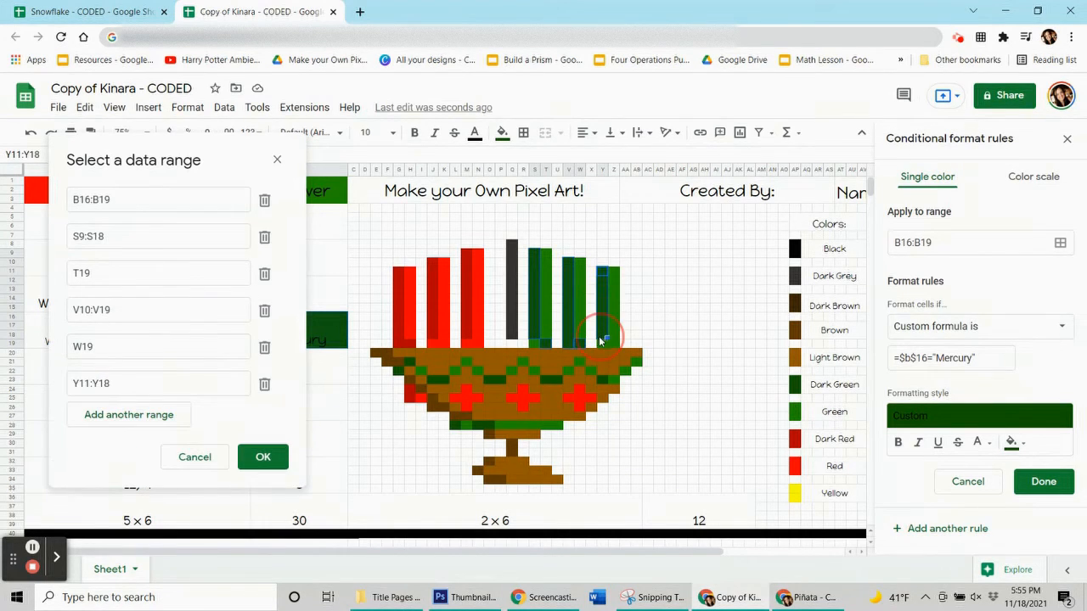
Add the bowl's dark green pixels Y23, T23:U23, O23:P23, J23:K23, H21, G22, N28:O28 and L28 to the Mercury rule's range and save the rule.
{"action": "left_click", "coordinate": [603, 380], "text": "ctrl"}
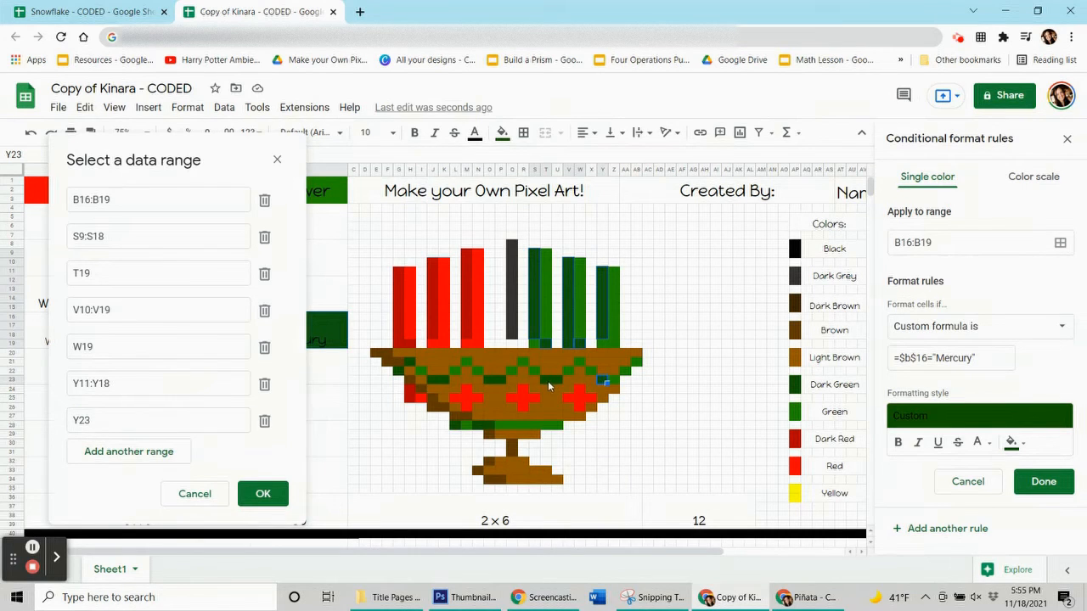
{"action": "left_click_drag", "start_coordinate": [548, 380], "coordinate": [563, 382]}
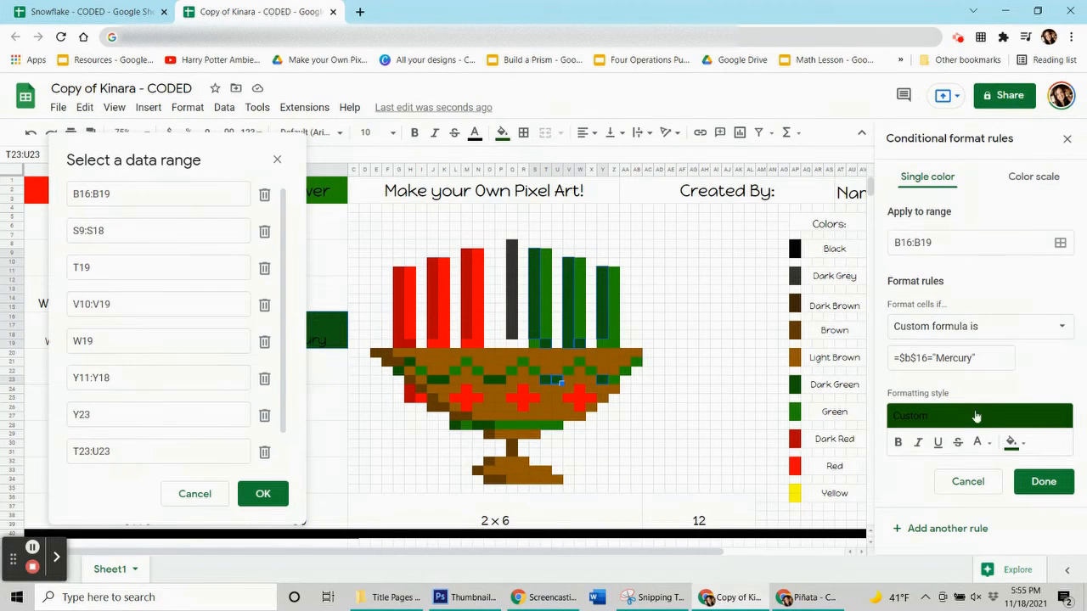
{"action": "left_click_drag", "start_coordinate": [496, 386], "coordinate": [435, 381]}
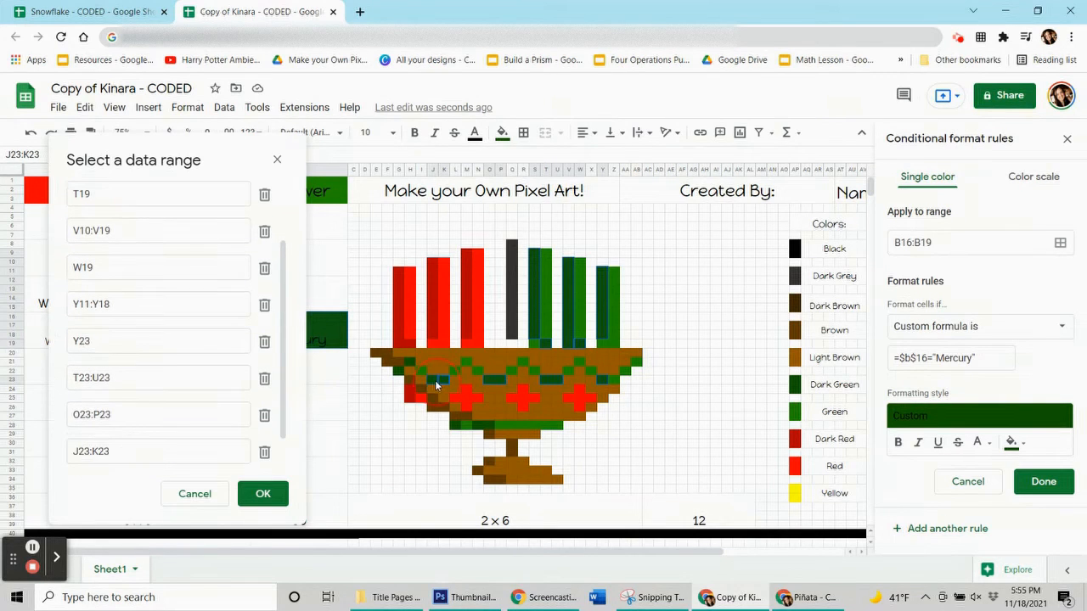
{"action": "left_click", "coordinate": [408, 363]}
{"action": "left_click", "coordinate": [399, 372]}
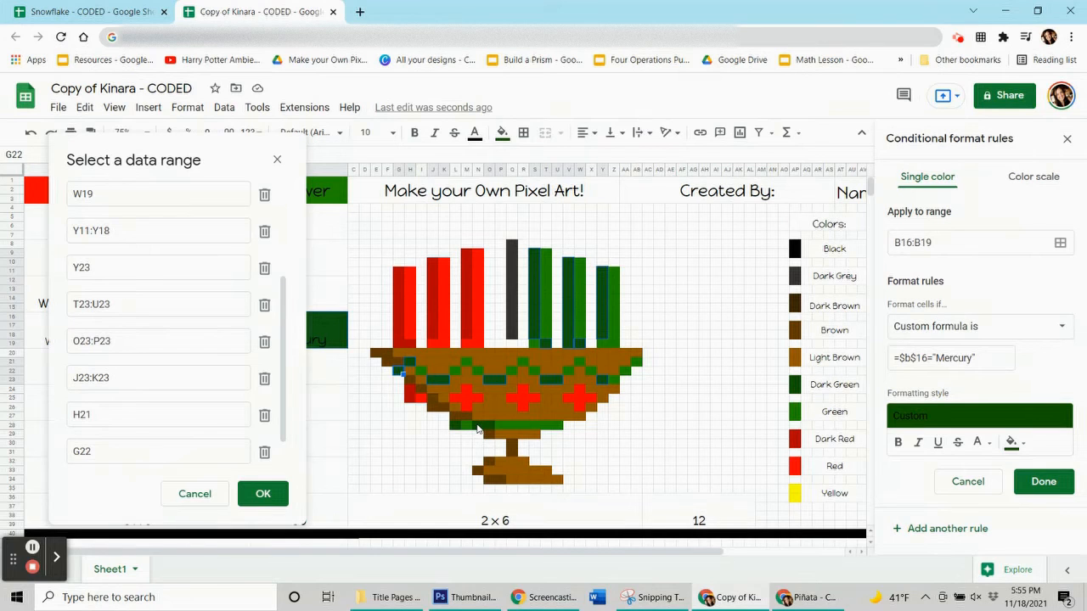
{"action": "left_click_drag", "start_coordinate": [487, 427], "coordinate": [476, 428]}
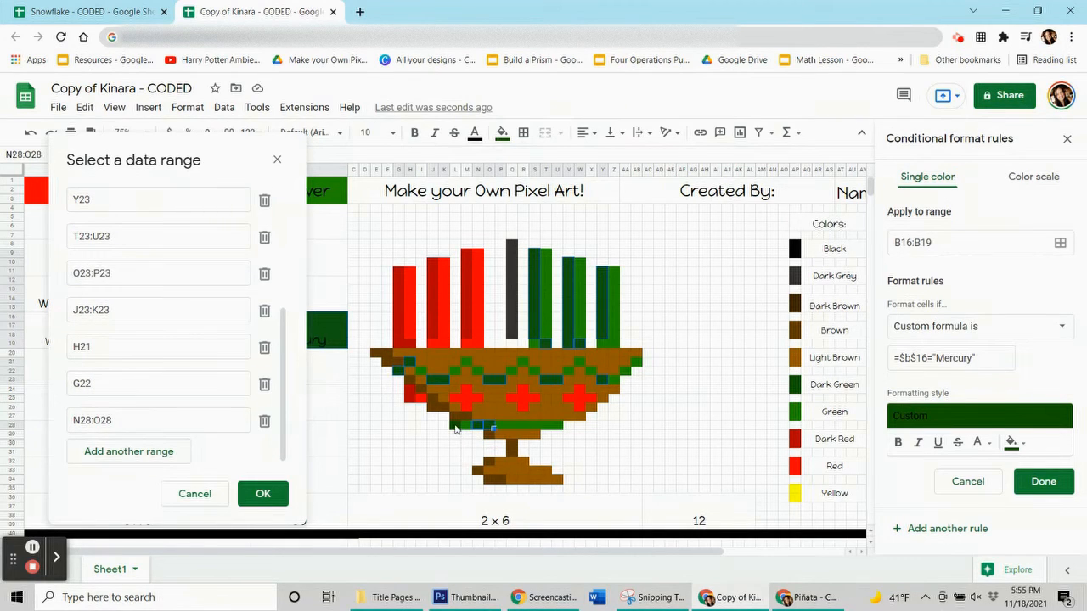
{"action": "left_click", "coordinate": [455, 428]}
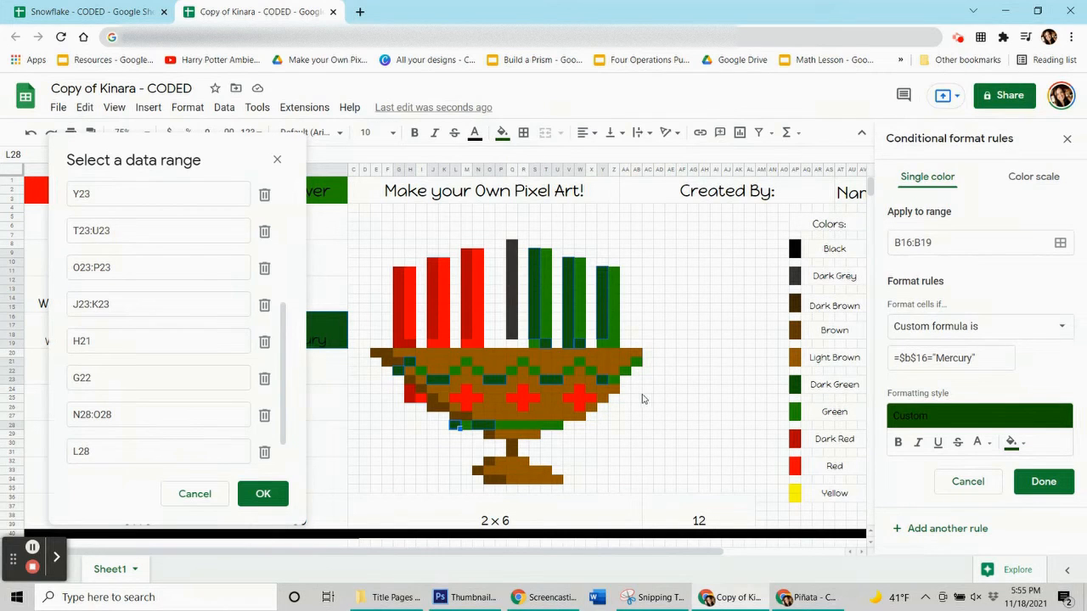
{"action": "left_click", "coordinate": [283, 494]}
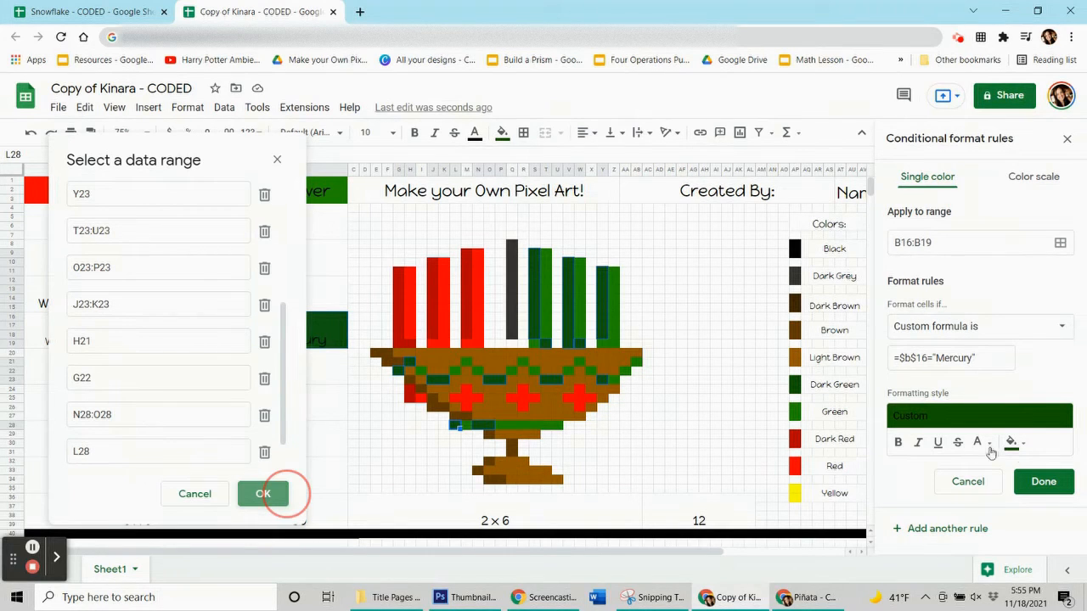
{"action": "left_click", "coordinate": [1036, 487]}
Reset the fill color of the selected dark green pixels and clear the closest planet answer.
{"action": "left_click", "coordinate": [506, 141]}
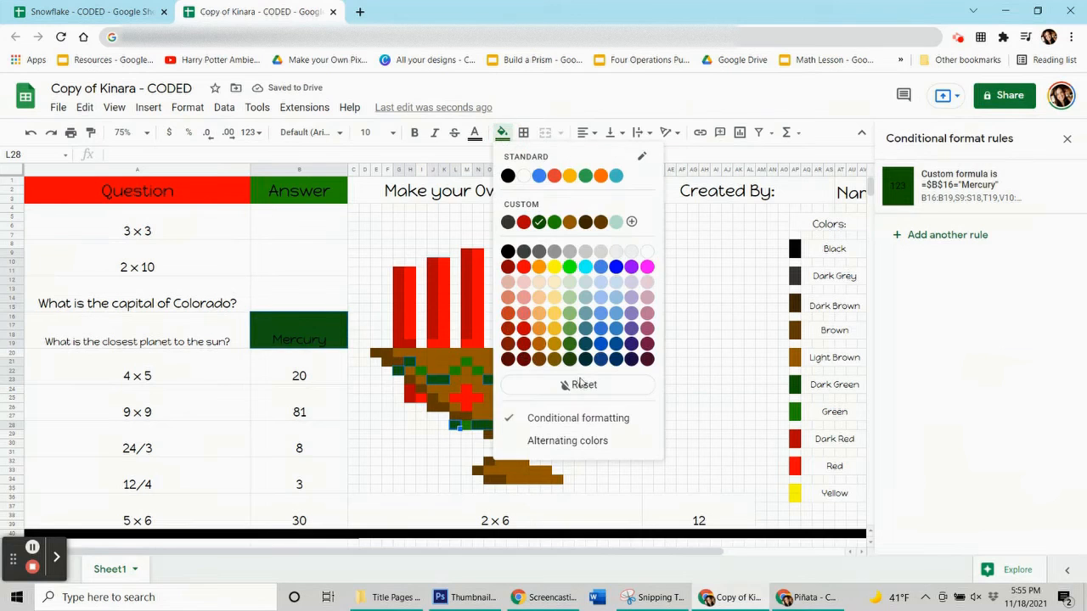
{"action": "left_click", "coordinate": [575, 381]}
{"action": "left_click", "coordinate": [278, 335]}
{"action": "key", "text": "Delete"}
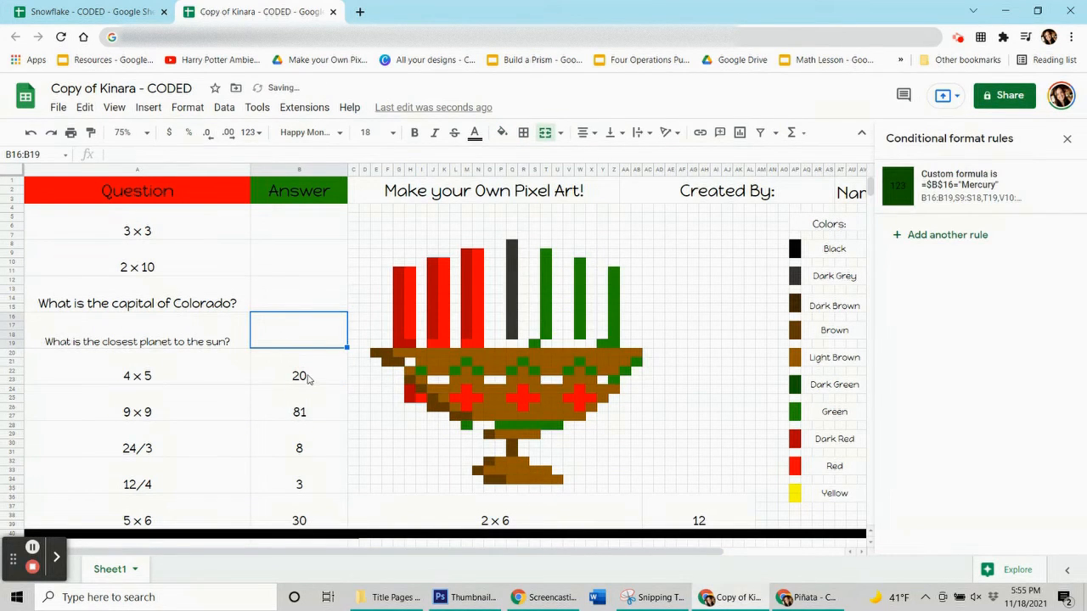
Add a conditional format rule with dark red fill for the 4 × 5 answer cell B20:B23.
{"action": "left_click", "coordinate": [308, 379]}
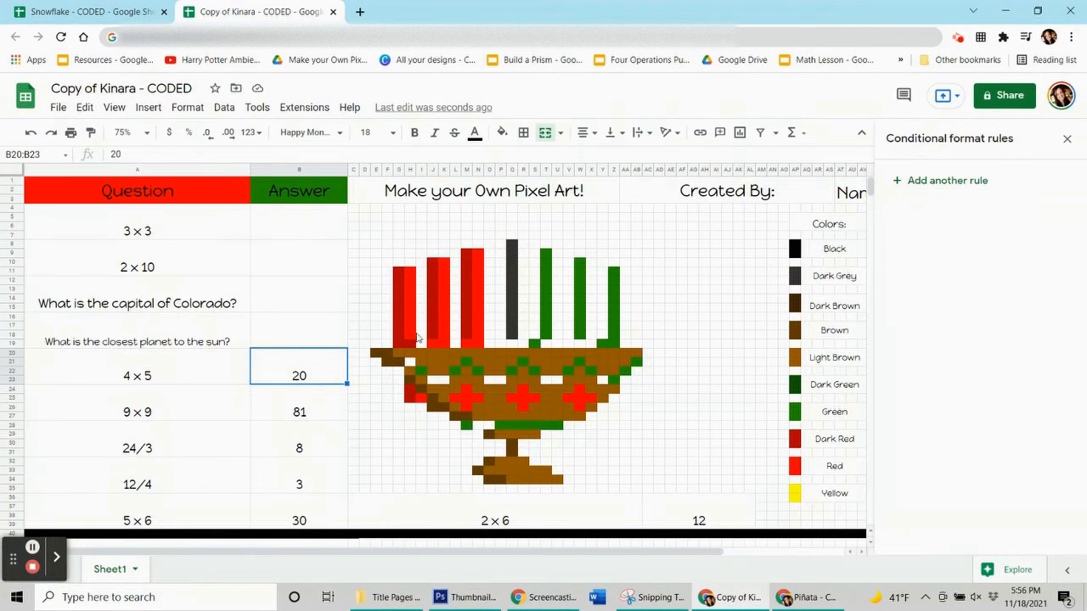
{"action": "left_click", "coordinate": [400, 343]}
{"action": "left_click", "coordinate": [502, 132]}
{"action": "left_click", "coordinate": [300, 368]}
{"action": "left_click", "coordinate": [968, 182]}
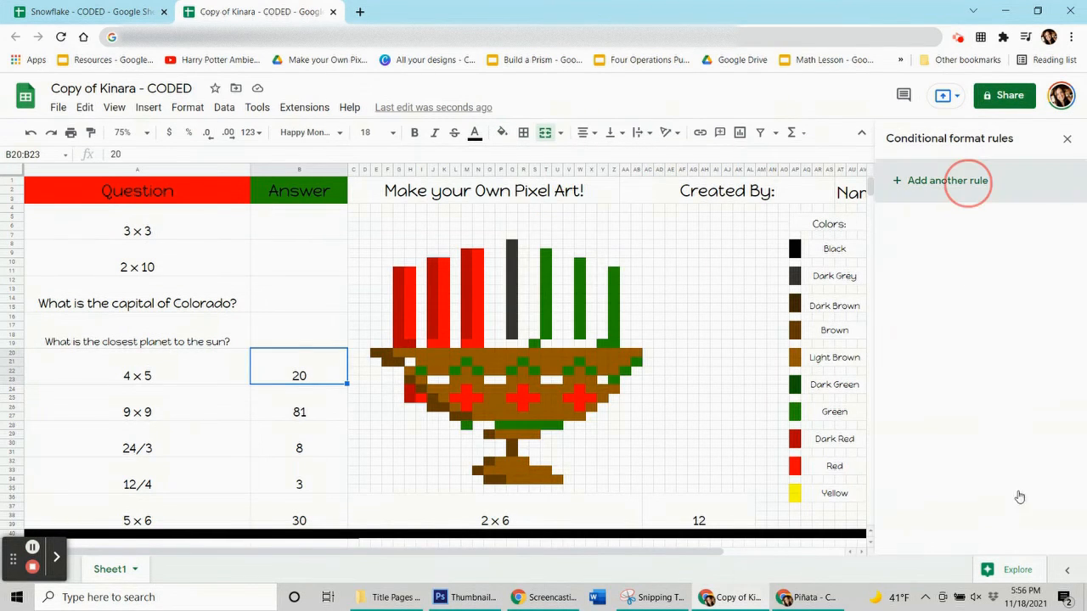
{"action": "left_click", "coordinate": [1017, 406]}
{"action": "left_click", "coordinate": [891, 215]}
Set the 4 × 5 rule's condition to the custom formula =$b$20=20.
{"action": "left_click", "coordinate": [968, 327]}
{"action": "scroll", "coordinate": [954, 425], "scroll_direction": "down", "scroll_amount": 3}
{"action": "left_click", "coordinate": [945, 553]}
{"action": "left_click", "coordinate": [950, 361]}
{"action": "type", "text": "=$b$20=20"}
Add the dark red pixels G11:G19, H19, J10:J18, the third candle's dark column and H24:H25 to the 4 × 5 rule's range and save it.
{"action": "left_click", "coordinate": [1060, 243]}
{"action": "left_click_drag", "start_coordinate": [399, 270], "coordinate": [399, 340]}
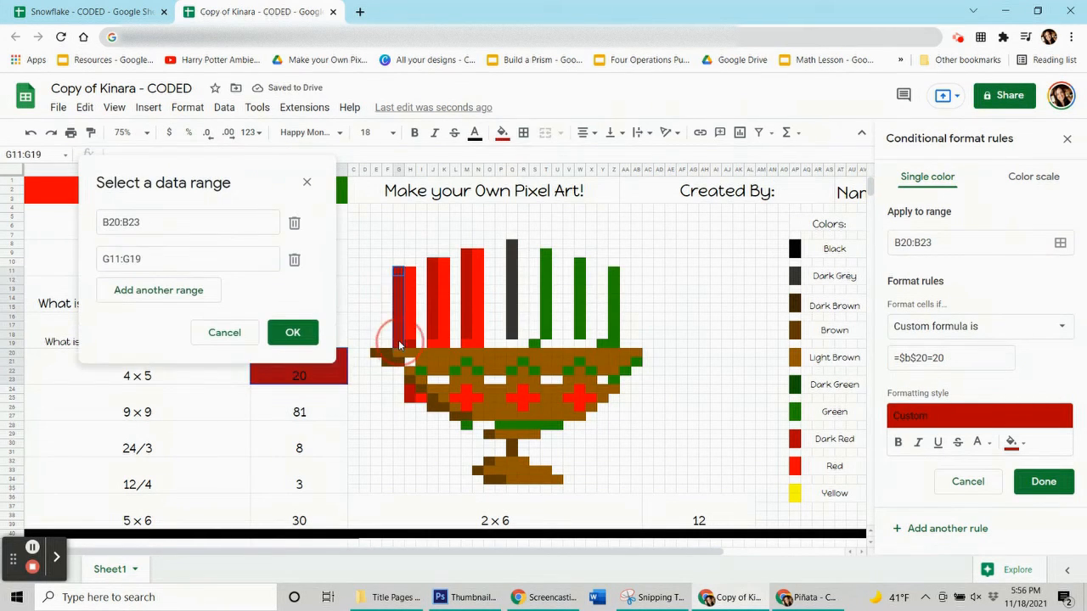
{"action": "left_click", "coordinate": [410, 341], "text": "ctrl"}
{"action": "left_click_drag", "start_coordinate": [432, 263], "coordinate": [433, 336]}
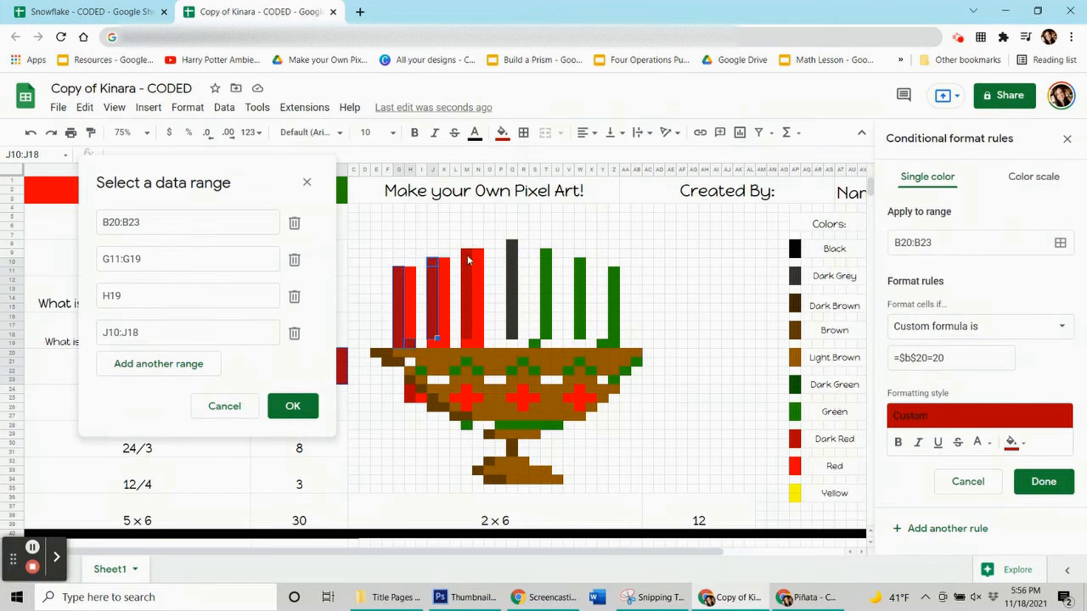
{"action": "left_click_drag", "start_coordinate": [468, 260], "coordinate": [463, 340]}
{"action": "left_click_drag", "start_coordinate": [410, 392], "coordinate": [410, 399]}
{"action": "left_click", "coordinate": [292, 442]}
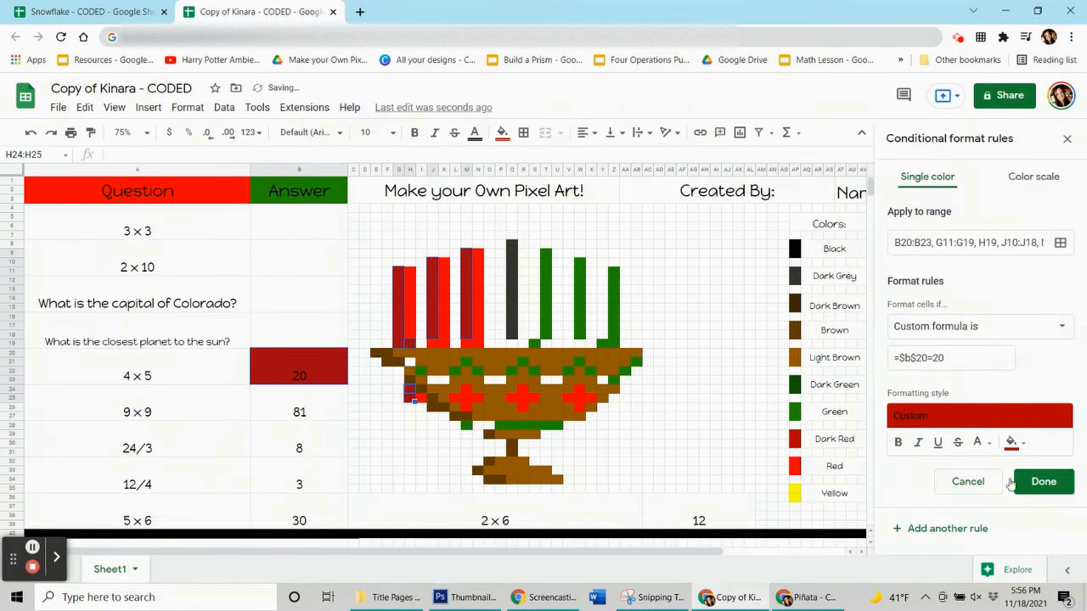
{"action": "left_click", "coordinate": [1043, 481]}
Reset the fill color of the selected dark red pixels and clear the 4 × 5 answer.
{"action": "left_click", "coordinate": [502, 133]}
{"action": "left_click", "coordinate": [601, 392]}
{"action": "left_click", "coordinate": [283, 380]}
{"action": "key", "text": "Delete"}
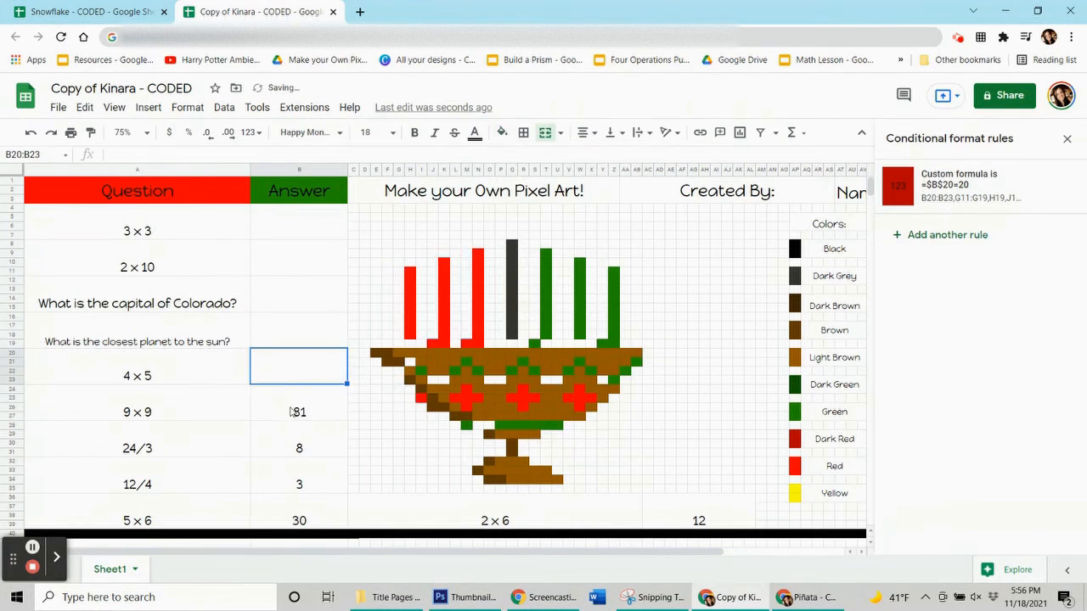
Add a conditional format rule with dark grey fill for the 9 × 9 answer cell B24:B27.
{"action": "left_click", "coordinate": [294, 411]}
{"action": "left_click", "coordinate": [514, 247]}
{"action": "left_click", "coordinate": [502, 132]}
{"action": "left_click", "coordinate": [325, 394]}
{"action": "left_click", "coordinate": [934, 185]}
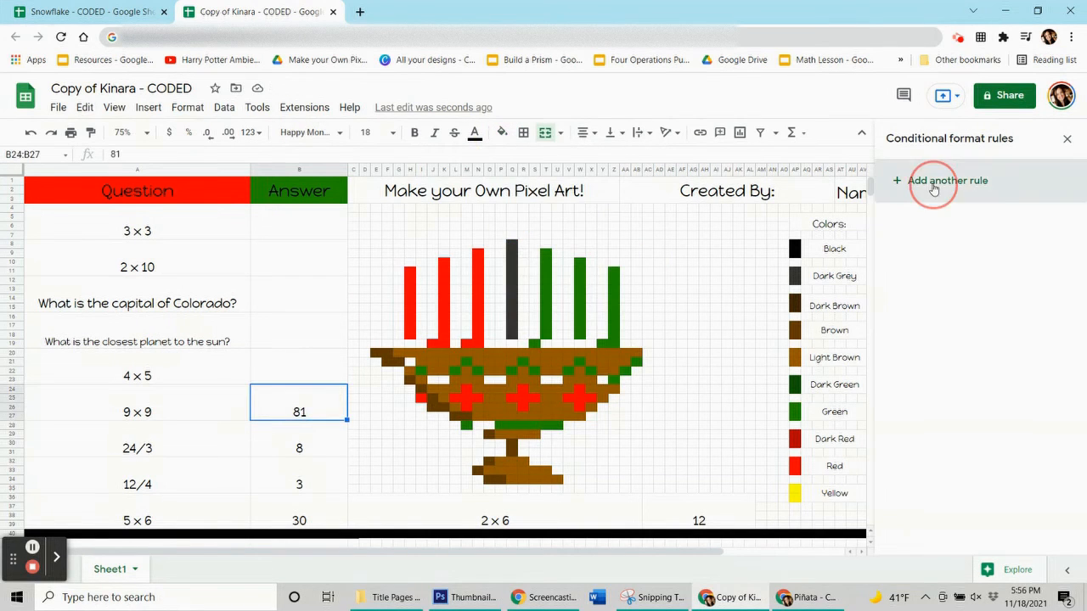
{"action": "left_click", "coordinate": [1011, 405]}
{"action": "left_click", "coordinate": [887, 212]}
Set the 9 × 9 rule's condition to the custom formula =$b$24=81.
{"action": "left_click", "coordinate": [981, 326]}
{"action": "left_click", "coordinate": [951, 556]}
{"action": "left_click", "coordinate": [987, 357]}
{"action": "type", "text": "=$b$24=81"}
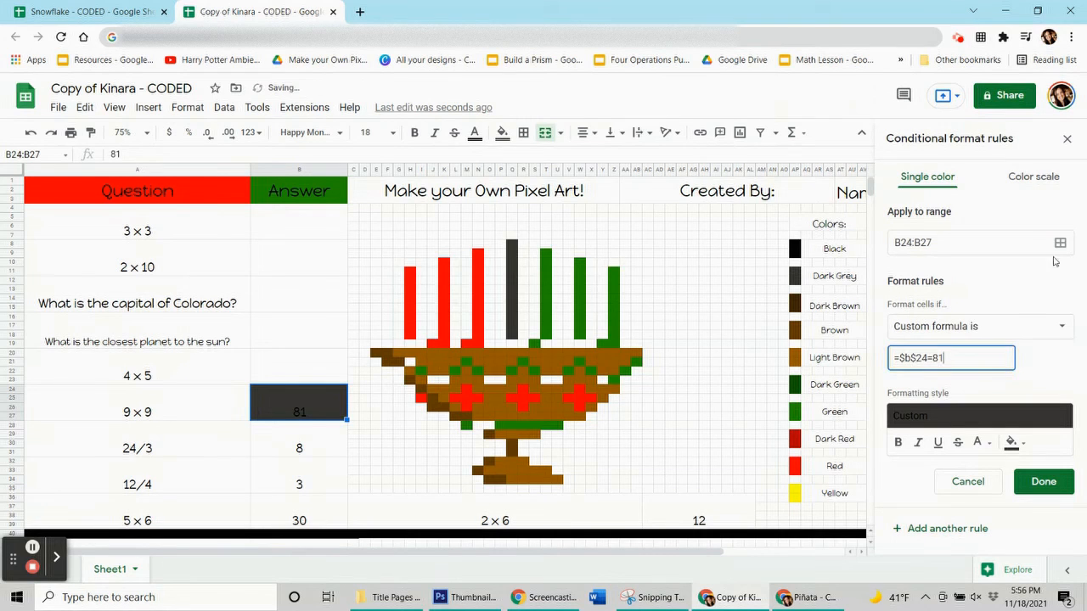
Add the middle candle's dark grey pixels Q8:Q18 to the 9 × 9 rule's range and save the rule.
{"action": "left_click", "coordinate": [1060, 243]}
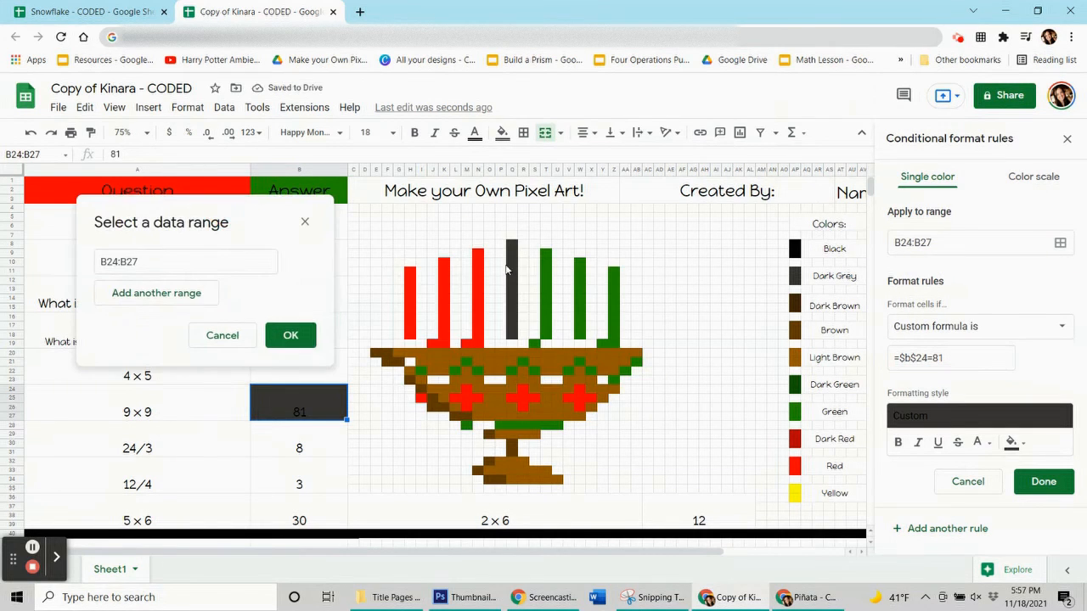
{"action": "left_click_drag", "start_coordinate": [512, 245], "coordinate": [516, 334]}
{"action": "left_click", "coordinate": [285, 373]}
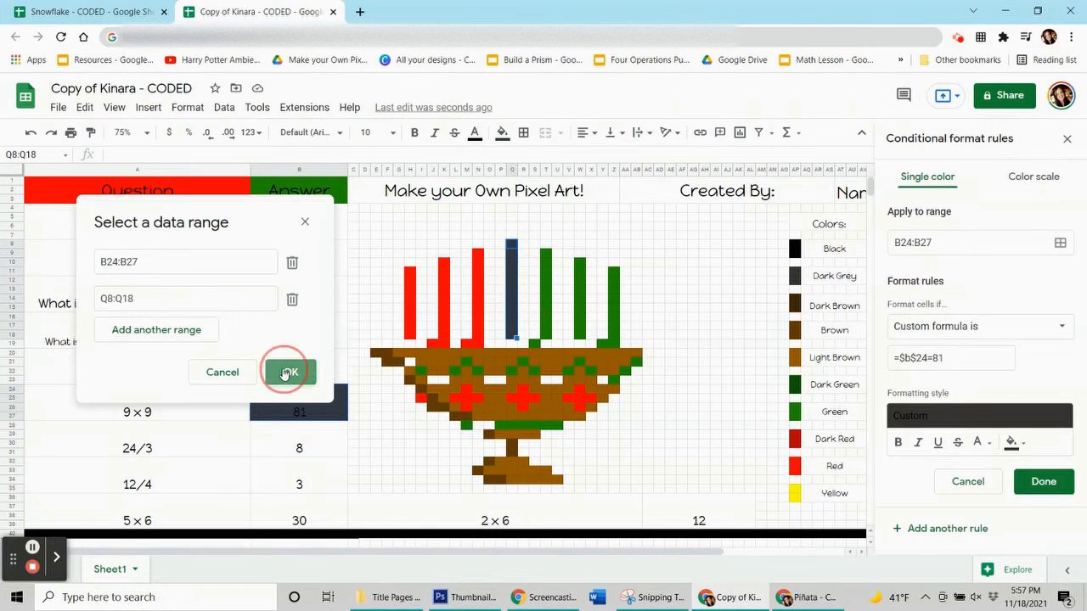
{"action": "left_click", "coordinate": [1044, 482]}
Reset the fill color of the selected dark grey pixels and clear the 9 × 9 answer.
{"action": "left_click", "coordinate": [502, 133]}
{"action": "left_click", "coordinate": [564, 385]}
{"action": "left_click", "coordinate": [283, 410]}
{"action": "key", "text": "Delete"}
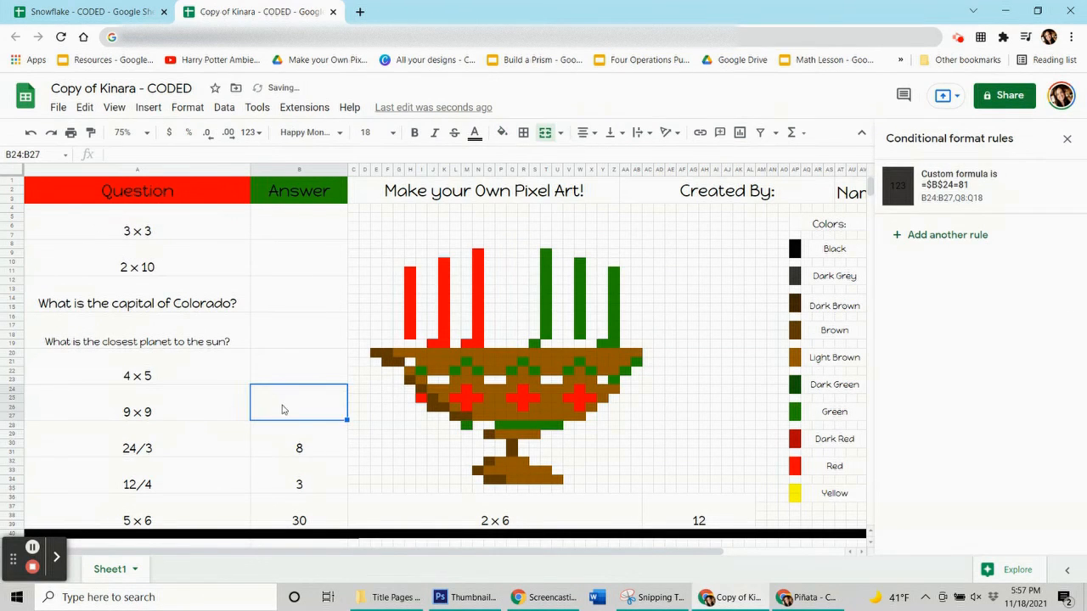
Add a conditional format rule with green fill for the 24/3 answer cell B28:B31.
{"action": "left_click", "coordinate": [284, 443]}
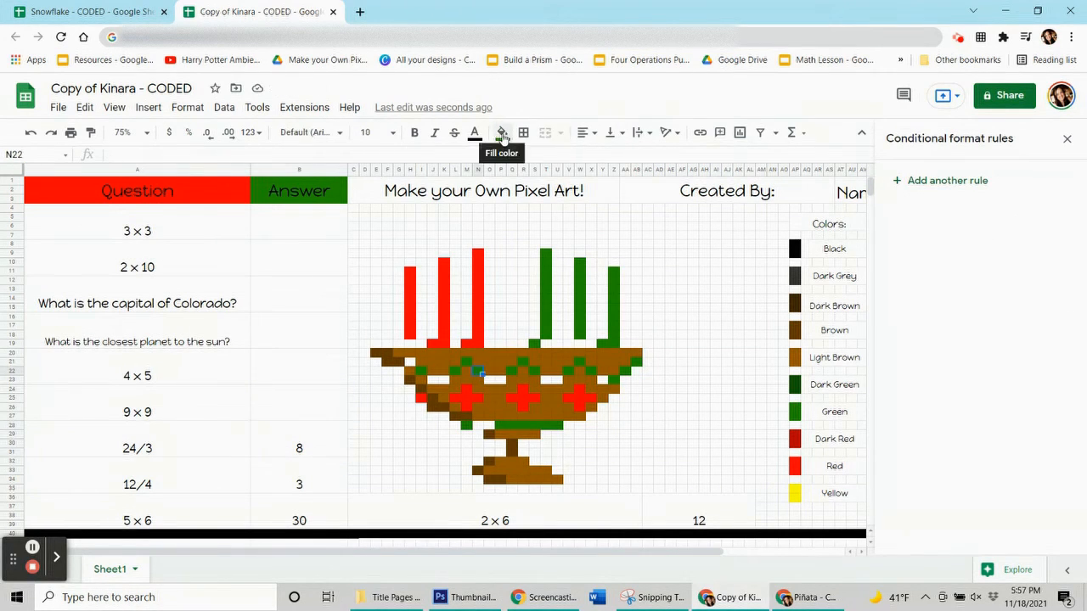
{"action": "left_click", "coordinate": [943, 180]}
{"action": "left_click", "coordinate": [982, 407]}
{"action": "left_click", "coordinate": [888, 215]}
{"action": "left_click", "coordinate": [982, 407]}
{"action": "left_click", "coordinate": [841, 169]}
{"action": "left_click", "coordinate": [1011, 406]}
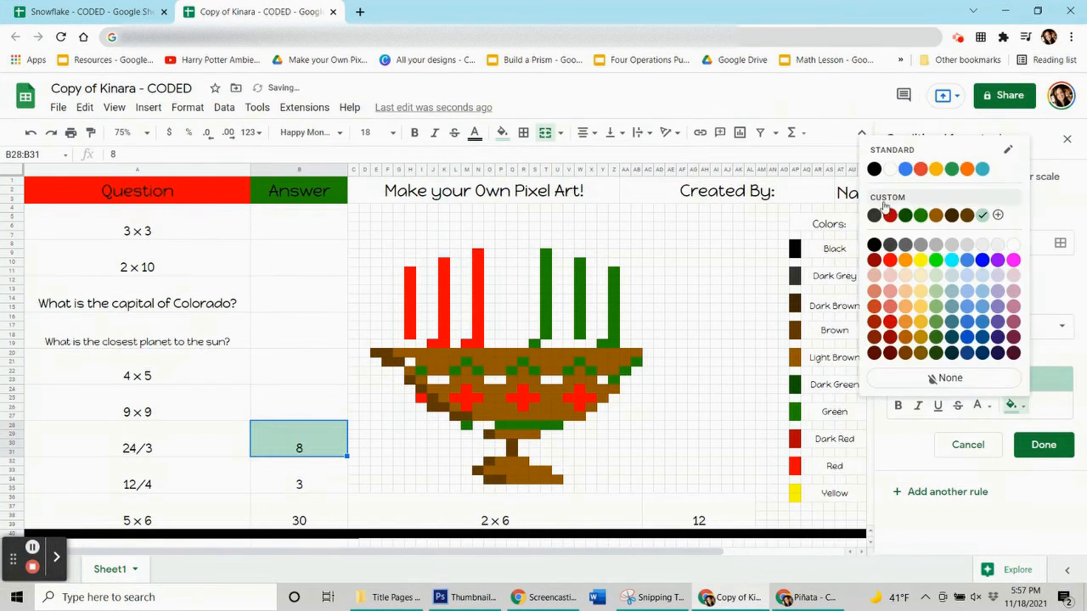
{"action": "left_click", "coordinate": [939, 306]}
Set the 24/3 rule's condition to the custom formula =$b$28=8.
{"action": "left_click", "coordinate": [981, 326]}
{"action": "left_click", "coordinate": [974, 556]}
{"action": "type", "text": "=$b$28=8"}
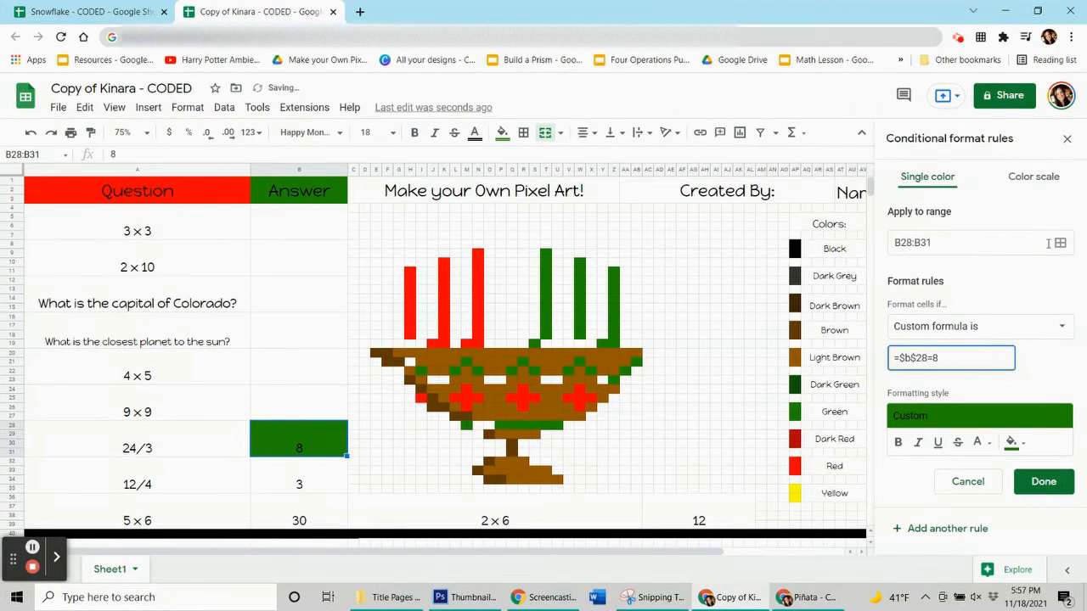
Add the candles' green pixels T9:T18, S19, W10:W18, Y19 and Z11:Z18 to the 24/3 rule's range.
{"action": "left_click", "coordinate": [1060, 243]}
{"action": "left_click_drag", "start_coordinate": [531, 270], "coordinate": [160, 115]}
{"action": "left_click_drag", "start_coordinate": [546, 252], "coordinate": [545, 347]}
{"action": "left_click", "coordinate": [547, 340], "text": "ctrl"}
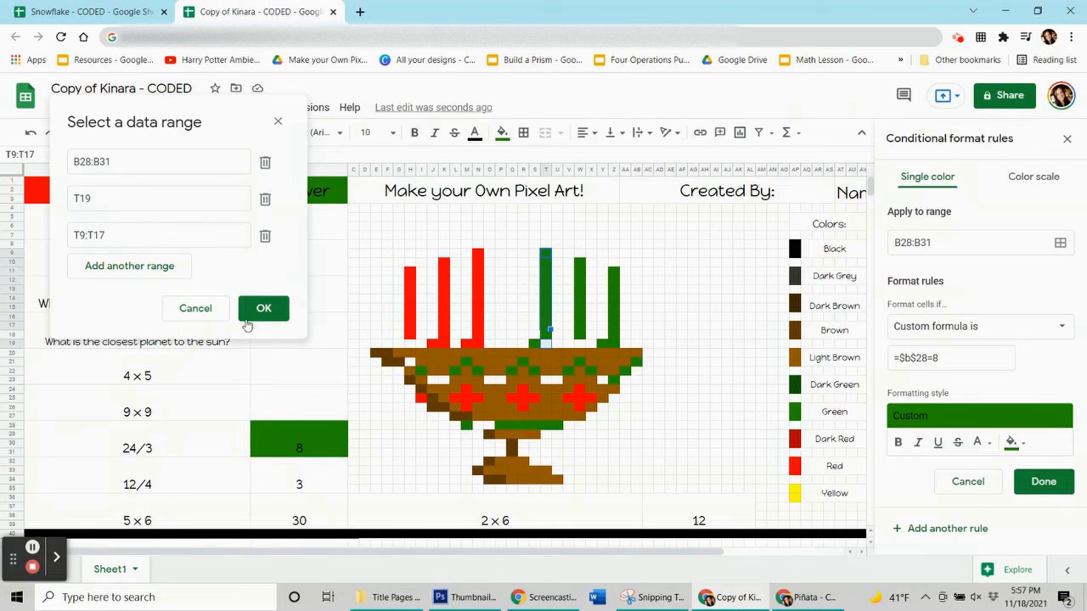
{"action": "left_click_drag", "start_coordinate": [546, 254], "coordinate": [537, 344]}
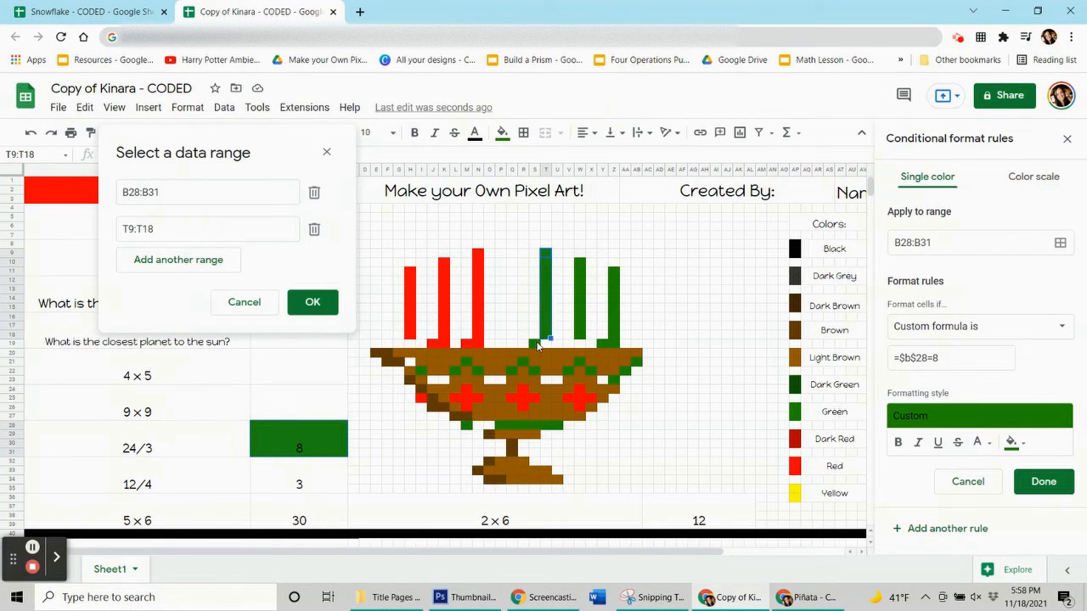
{"action": "left_click", "coordinate": [535, 343], "text": "ctrl"}
{"action": "left_click_drag", "start_coordinate": [580, 262], "coordinate": [580, 336]}
{"action": "left_click", "coordinate": [603, 343], "text": "ctrl"}
{"action": "left_click_drag", "start_coordinate": [614, 270], "coordinate": [614, 336]}
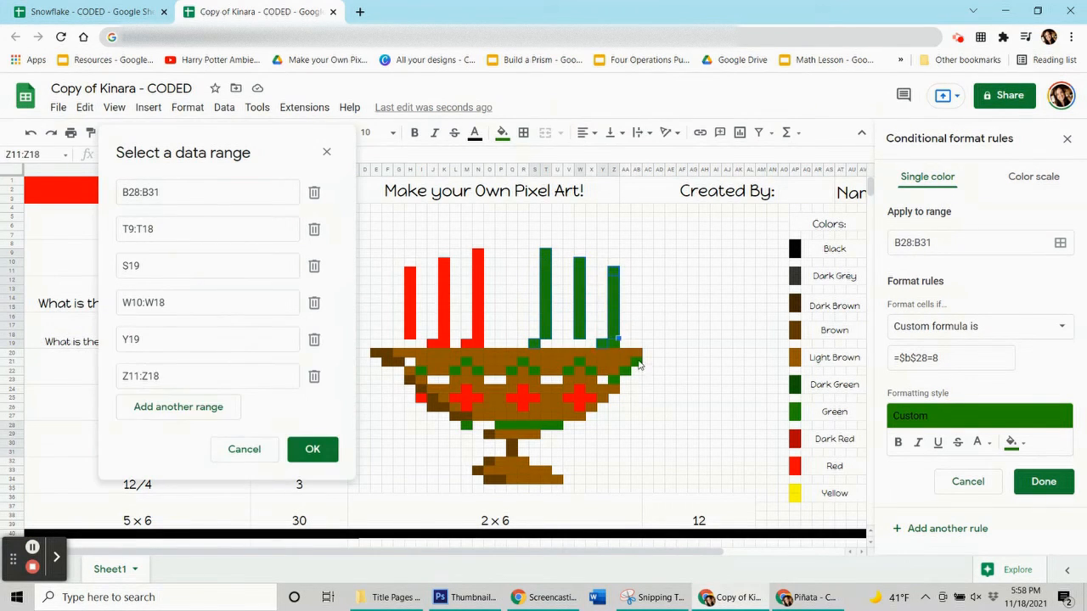
Add the bowl's green zigzag pixels and the green pixels along its underside, including P28:U28, to the 24/3 rule's range and save the rule.
{"action": "left_click", "coordinate": [637, 362], "text": "ctrl"}
{"action": "left_click", "coordinate": [626, 370], "text": "ctrl"}
{"action": "left_click", "coordinate": [614, 379], "text": "ctrl"}
{"action": "left_click", "coordinate": [592, 370], "text": "ctrl"}
{"action": "left_click", "coordinate": [580, 362], "text": "ctrl"}
{"action": "left_click", "coordinate": [569, 370], "text": "ctrl"}
{"action": "left_click", "coordinate": [535, 370], "text": "ctrl"}
{"action": "left_click", "coordinate": [524, 361], "text": "ctrl"}
{"action": "left_click", "coordinate": [512, 370], "text": "ctrl"}
{"action": "left_click", "coordinate": [478, 370], "text": "ctrl"}
{"action": "left_click", "coordinate": [467, 362], "text": "ctrl"}
{"action": "left_click", "coordinate": [456, 370], "text": "ctrl"}
{"action": "left_click", "coordinate": [422, 370], "text": "ctrl"}
{"action": "left_click", "coordinate": [467, 425], "text": "ctrl"}
{"action": "left_click_drag", "start_coordinate": [501, 425], "coordinate": [559, 426]}
{"action": "left_click", "coordinate": [313, 486]}
{"action": "left_click", "coordinate": [1043, 482]}
Reset the fill color of the selected green pixels and clear the 24/3 answer.
{"action": "left_click", "coordinate": [502, 133]}
{"action": "left_click", "coordinate": [594, 389]}
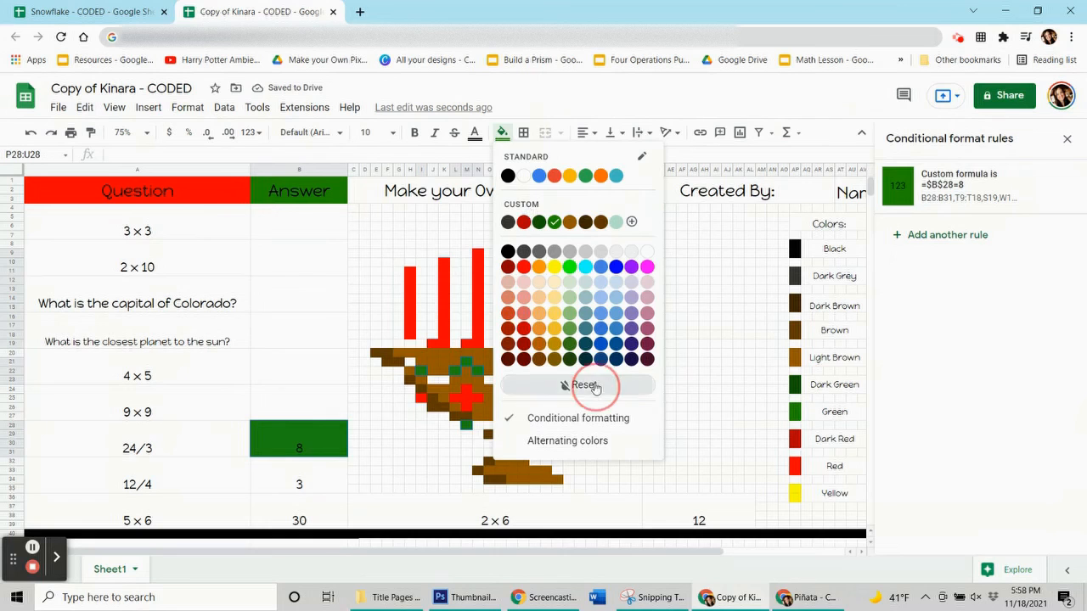
{"action": "left_click", "coordinate": [291, 440]}
{"action": "key", "text": "Delete"}
Add a conditional format rule with red fill for the 12/4 answer cell B32:B35.
{"action": "left_click", "coordinate": [284, 473]}
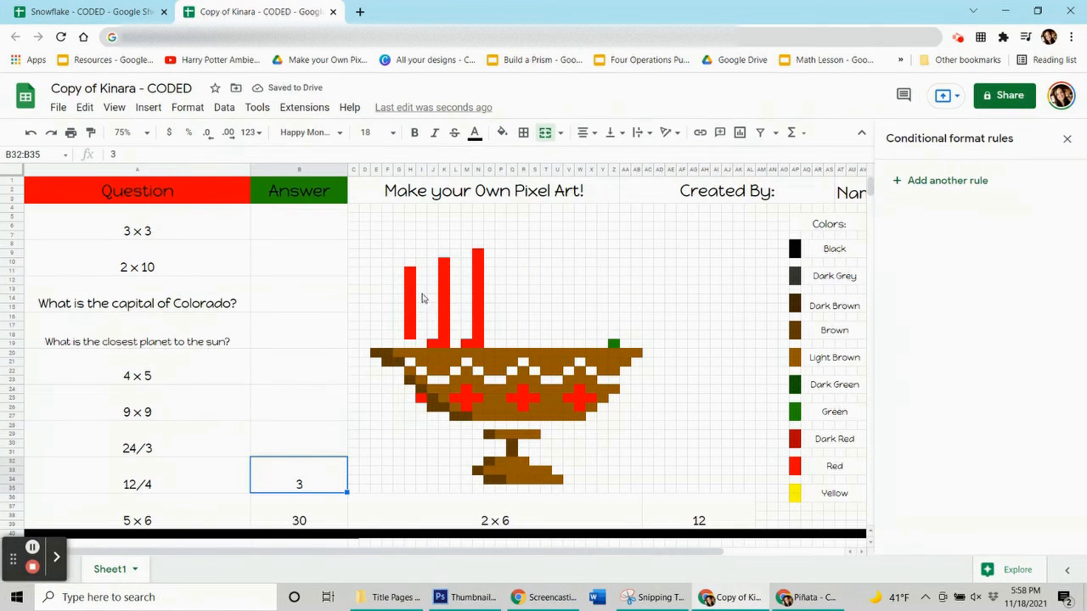
{"action": "left_click", "coordinate": [502, 132]}
{"action": "left_click", "coordinate": [572, 417]}
{"action": "left_click", "coordinate": [1012, 405]}
{"action": "left_click", "coordinate": [890, 260]}
Set the 12/4 rule's condition to the custom formula =$b$32=3.
{"action": "left_click", "coordinate": [1034, 323]}
{"action": "left_click", "coordinate": [924, 555]}
{"action": "type", "text": "=$b"}
Add the red pixels of the three red candles and their bases to the 12/4 rule's range.
{"action": "left_click", "coordinate": [1060, 244]}
{"action": "left_click_drag", "start_coordinate": [501, 272], "coordinate": [111, 102]}
{"action": "left_click_drag", "start_coordinate": [410, 271], "coordinate": [413, 337]}
{"action": "left_click", "coordinate": [432, 344], "text": "ctrl"}
{"action": "left_click_drag", "start_coordinate": [444, 262], "coordinate": [446, 343]}
{"action": "left_click", "coordinate": [466, 344], "text": "ctrl"}
{"action": "left_click_drag", "start_coordinate": [479, 257], "coordinate": [478, 343]}
Add the bowl's red edge pixel and the pixels of its three red crosses to the 12/4 rule's range and save the rule.
{"action": "left_click", "coordinate": [421, 395], "text": "ctrl"}
{"action": "left_click", "coordinate": [455, 396], "text": "ctrl"}
{"action": "left_click_drag", "start_coordinate": [466, 388], "coordinate": [580, 401]}
{"action": "left_click", "coordinate": [512, 396], "text": "ctrl"}
{"action": "left_click", "coordinate": [535, 396], "text": "ctrl"}
{"action": "left_click", "coordinate": [567, 396], "text": "ctrl"}
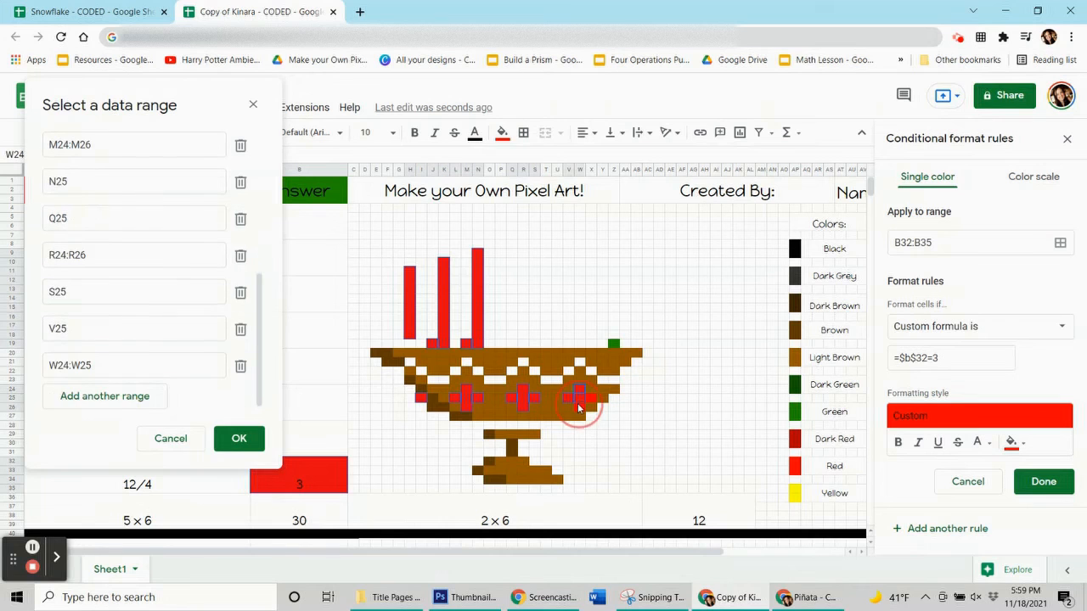
{"action": "left_click", "coordinate": [591, 395], "text": "ctrl"}
{"action": "left_click", "coordinate": [239, 438]}
{"action": "left_click", "coordinate": [1043, 481]}
Reset the fill color of the selected red pixels and clear the 12/4 answer.
{"action": "left_click", "coordinate": [502, 132]}
{"action": "left_click", "coordinate": [596, 387]}
{"action": "left_click", "coordinate": [312, 471]}
{"action": "key", "text": "Delete"}
Add a conditional format rule with brown fill for the 5 × 6 answer cell B36:B39.
{"action": "left_click", "coordinate": [295, 512]}
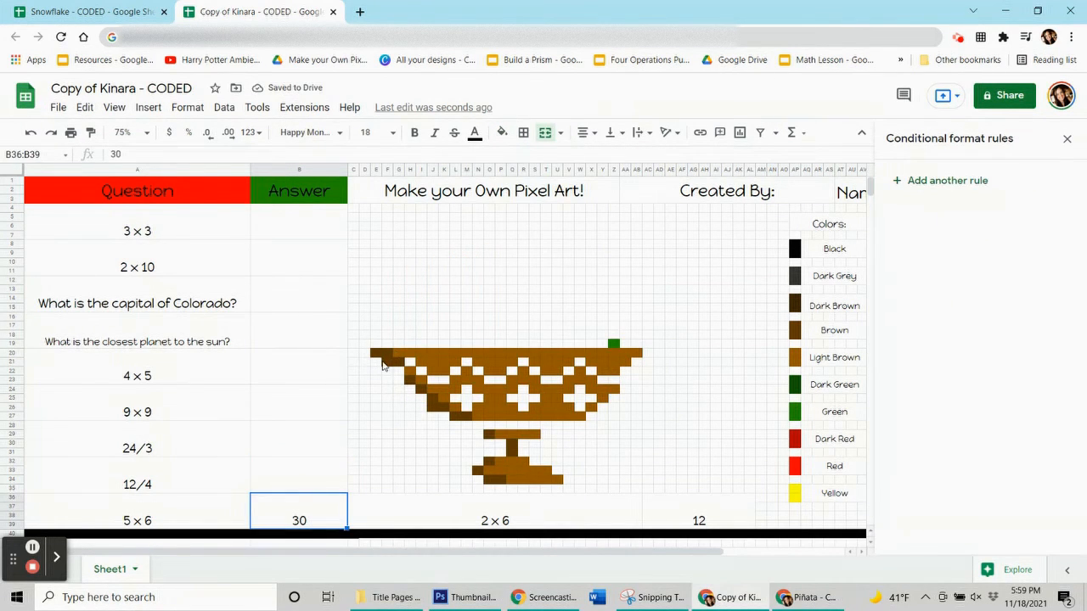
{"action": "left_click", "coordinate": [387, 354]}
{"action": "left_click", "coordinate": [502, 134]}
{"action": "left_click", "coordinate": [315, 506]}
{"action": "left_click", "coordinate": [985, 182]}
{"action": "left_click", "coordinate": [1012, 405]}
{"action": "left_click", "coordinate": [967, 216]}
Set the 5 × 6 rule's condition to the custom formula =$b$36=30.
{"action": "left_click", "coordinate": [1003, 328]}
{"action": "left_click", "coordinate": [956, 553]}
{"action": "type", "text": "=$b$36=30"}
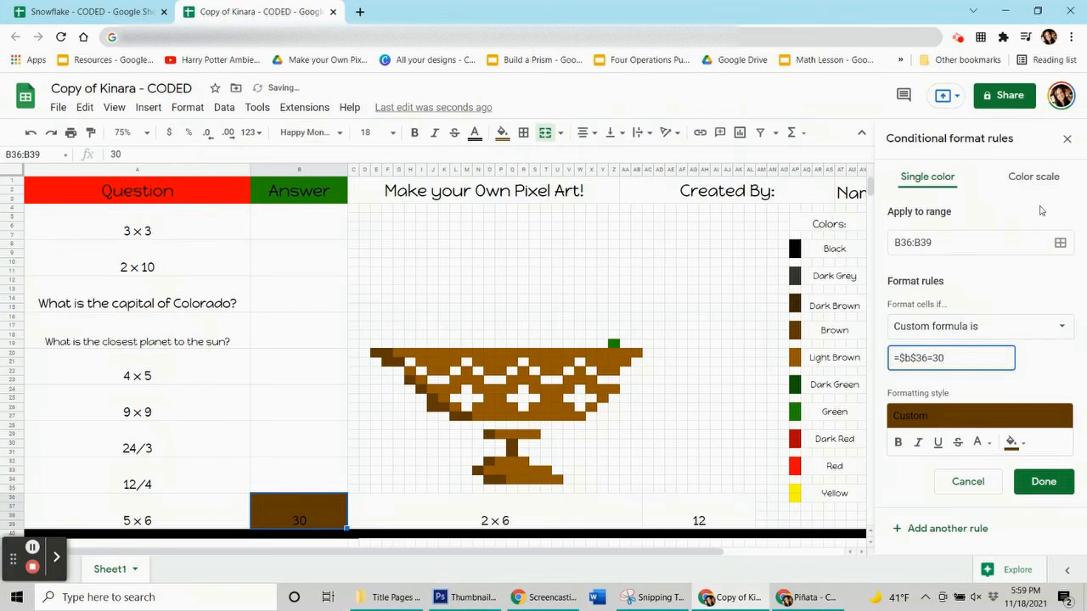
Add the bowl's brown edge pixels E20:F20, F21:G21, H23, I24, J25:J26, K26 and L27:M27 to the 5 × 6 rule's range.
{"action": "left_click", "coordinate": [1059, 242]}
{"action": "left_click_drag", "start_coordinate": [377, 353], "coordinate": [400, 362]}
{"action": "left_click", "coordinate": [411, 380]}
{"action": "left_click_drag", "start_coordinate": [420, 399], "coordinate": [465, 417]}
{"action": "left_click", "coordinate": [421, 389]}
{"action": "left_click", "coordinate": [431, 398]}
{"action": "left_click", "coordinate": [443, 408], "text": "ctrl"}
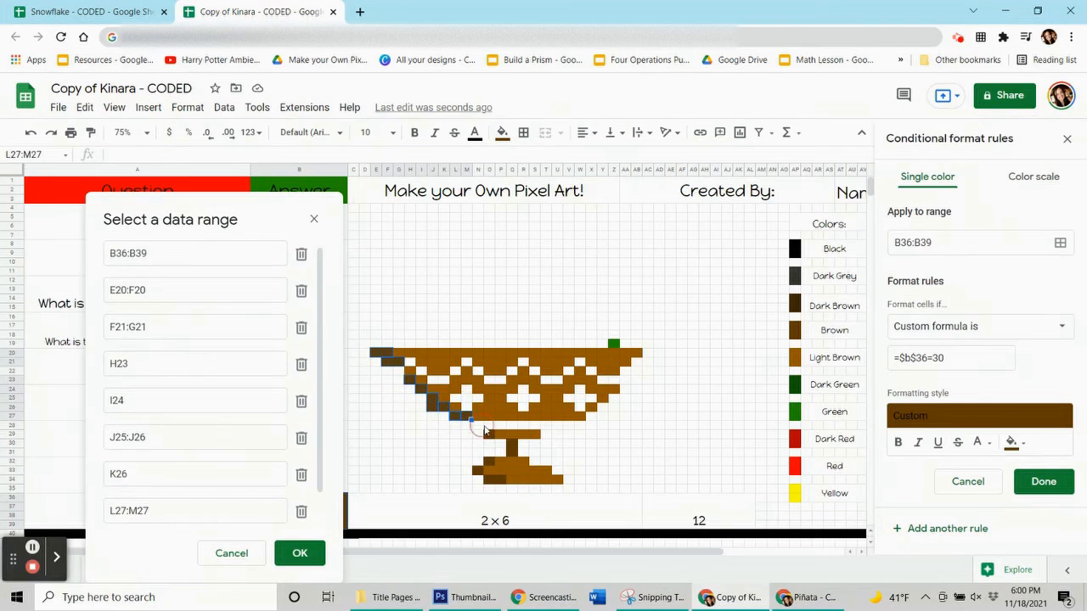
Add the brown pixels of the bowl's stem and foot to the 5 × 6 rule's range and save the rule.
{"action": "left_click", "coordinate": [489, 435], "text": "ctrl"}
{"action": "left_click", "coordinate": [490, 462], "text": "ctrl"}
{"action": "left_click_drag", "start_coordinate": [512, 445], "coordinate": [499, 481]}
{"action": "left_click", "coordinate": [478, 471], "text": "ctrl"}
{"action": "left_click", "coordinate": [300, 554]}
{"action": "left_click", "coordinate": [1031, 478]}
Reset the fill color of the selected brown pixels and clear the 5 × 6 answer.
{"action": "left_click", "coordinate": [501, 134]}
{"action": "left_click", "coordinate": [593, 383]}
{"action": "left_click", "coordinate": [284, 509]}
{"action": "key", "text": "Delete"}
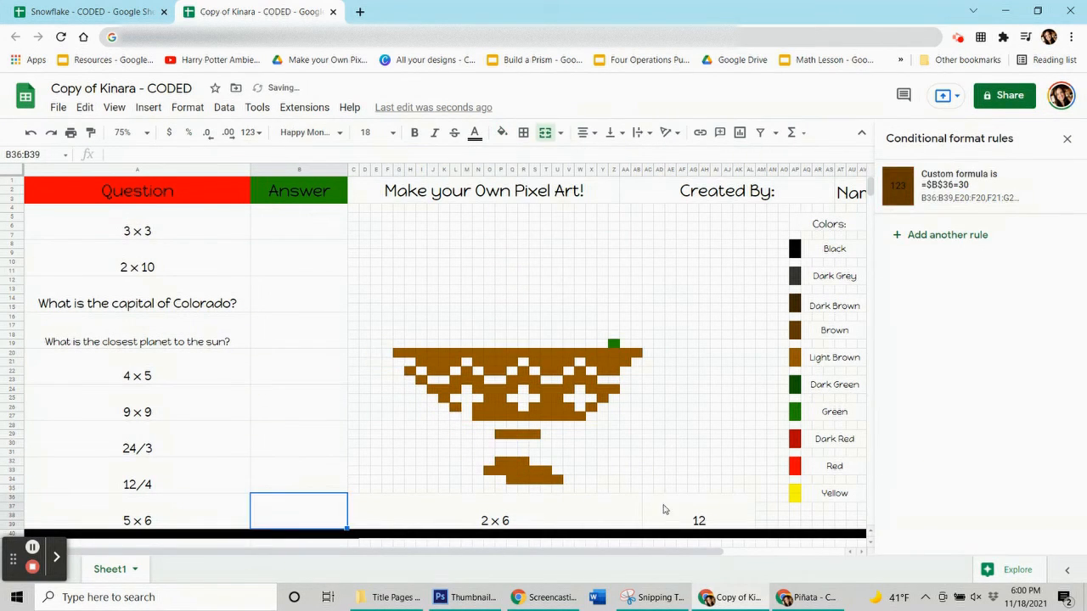
{"action": "left_click", "coordinate": [546, 363]}
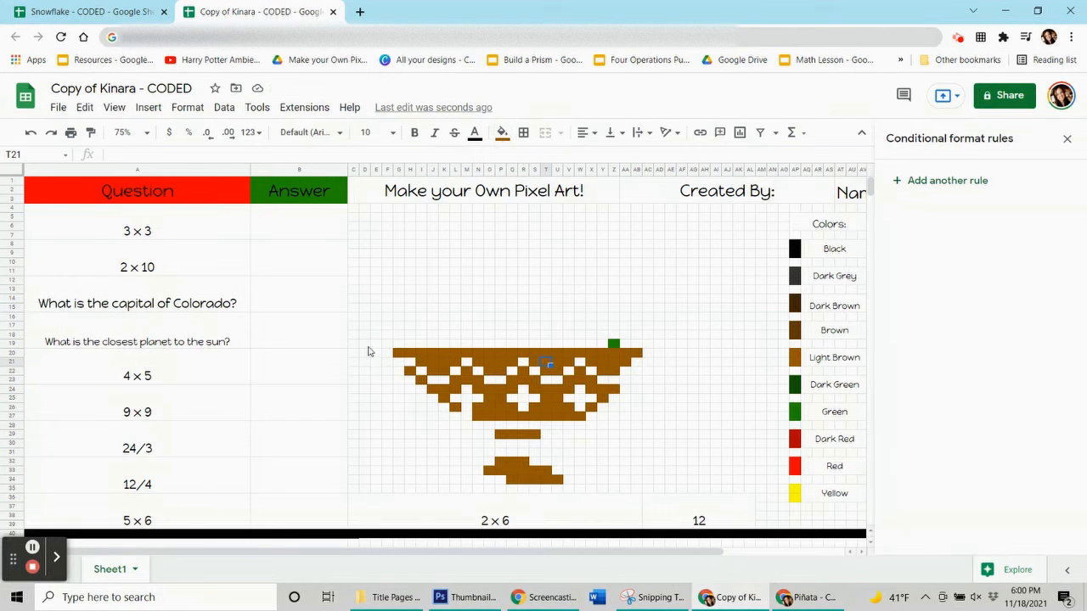
{"action": "left_click", "coordinate": [502, 134]}
{"action": "left_click", "coordinate": [934, 181]}
{"action": "left_click", "coordinate": [1012, 406]}
{"action": "left_click", "coordinate": [968, 444]}
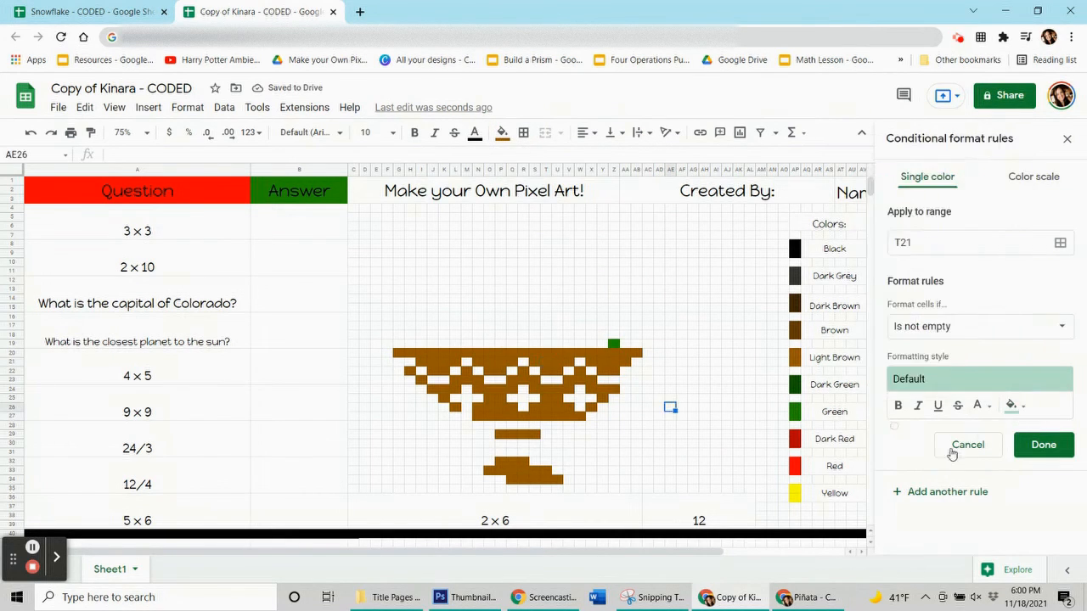
{"action": "left_click", "coordinate": [968, 444]}
Add a conditional format rule with light brown fill for the 2 × 6 answer cell AC36:AL39.
{"action": "left_click", "coordinate": [698, 510]}
{"action": "left_click", "coordinate": [942, 182]}
{"action": "left_click", "coordinate": [1012, 406]}
{"action": "left_click", "coordinate": [896, 281]}
Set the 2 × 6 rule's condition to the custom formula =$ac$36=12.
{"action": "left_click", "coordinate": [992, 329]}
{"action": "scroll", "coordinate": [934, 501], "scroll_direction": "down", "scroll_amount": 5}
{"action": "left_click", "coordinate": [936, 552]}
{"action": "left_click", "coordinate": [960, 360]}
{"action": "type", "text": "=$b"}
{"action": "key", "text": "BackSpace"}
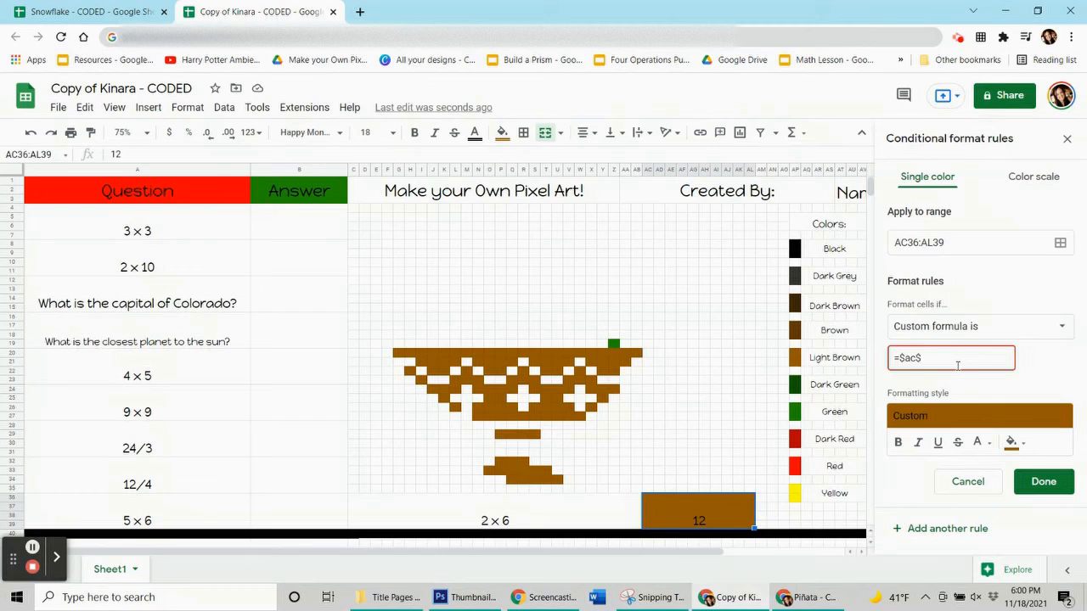
{"action": "type", "text": "ac$36=12"}
Start extending the 2 × 6 rule's range with the light brown pixels of the bowl's rim and the rows directly beneath it.
{"action": "left_click", "coordinate": [1060, 243]}
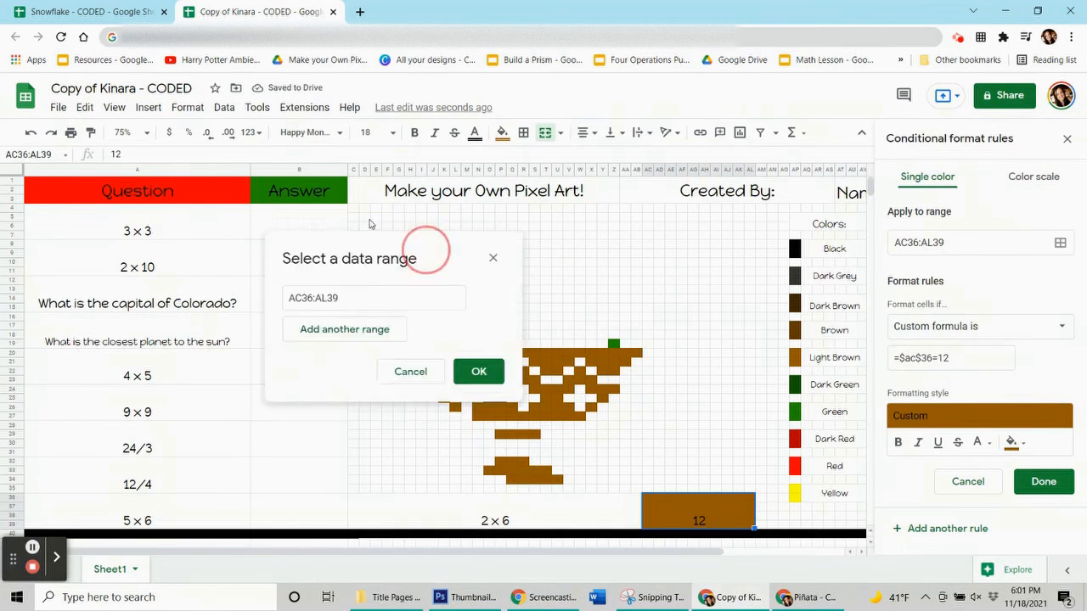
{"action": "left_click_drag", "start_coordinate": [425, 250], "coordinate": [274, 162]}
{"action": "left_click_drag", "start_coordinate": [395, 355], "coordinate": [618, 372]}
{"action": "mouse_move", "coordinate": [533, 363]}
{"action": "left_mouse_down"}
{"action": "mouse_move", "coordinate": [571, 362]}
{"action": "mouse_move", "coordinate": [548, 374]}
{"action": "left_mouse_up"}
{"action": "left_click_drag", "start_coordinate": [478, 363], "coordinate": [500, 372]}
{"action": "left_click_drag", "start_coordinate": [420, 363], "coordinate": [443, 373]}
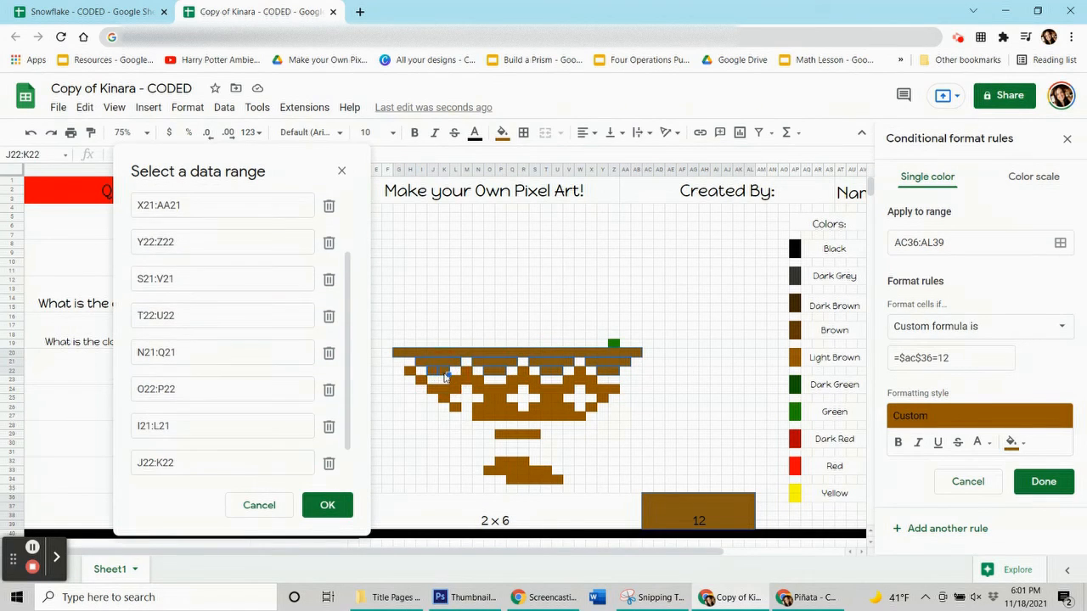
Add the light brown pixels along the bowl's left edge, across its middle and between the upper zigzags to the 2 × 6 rule's range.
{"action": "left_click", "coordinate": [424, 381]}
{"action": "left_click", "coordinate": [409, 372]}
{"action": "left_click_drag", "start_coordinate": [433, 391], "coordinate": [555, 409]}
{"action": "left_click", "coordinate": [446, 400]}
{"action": "left_click", "coordinate": [457, 409]}
{"action": "left_click", "coordinate": [469, 372]}
{"action": "left_click", "coordinate": [521, 372]}
{"action": "left_click", "coordinate": [578, 372]}
Add the light brown pixels on the bowl's lower right edge and around the cross-shaped gaps to the 2 × 6 rule's range.
{"action": "left_click", "coordinate": [601, 400]}
{"action": "left_click", "coordinate": [589, 409]}
{"action": "left_click", "coordinate": [567, 391]}
{"action": "left_click", "coordinate": [568, 409]}
{"action": "left_click", "coordinate": [478, 410]}
{"action": "left_click", "coordinate": [478, 391]}
{"action": "left_click", "coordinate": [510, 410]}
{"action": "left_click", "coordinate": [510, 390]}
{"action": "left_click", "coordinate": [533, 391]}
{"action": "left_click", "coordinate": [534, 409]}
Add the light brown pixels of the bowl's stem and foot to the 2 × 6 rule's range and save the rule.
{"action": "left_click_drag", "start_coordinate": [501, 434], "coordinate": [546, 473]}
{"action": "left_click", "coordinate": [489, 471]}
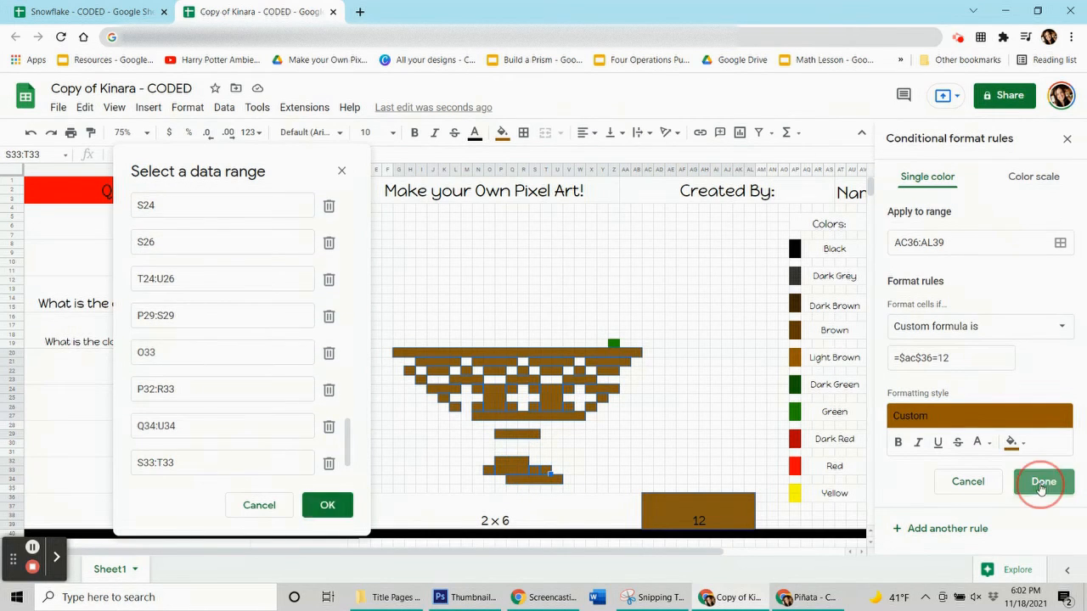
{"action": "left_click", "coordinate": [1044, 481]}
Reset the fill color of the selected light brown pixels.
{"action": "left_click", "coordinate": [503, 132]}
{"action": "left_click", "coordinate": [563, 389]}
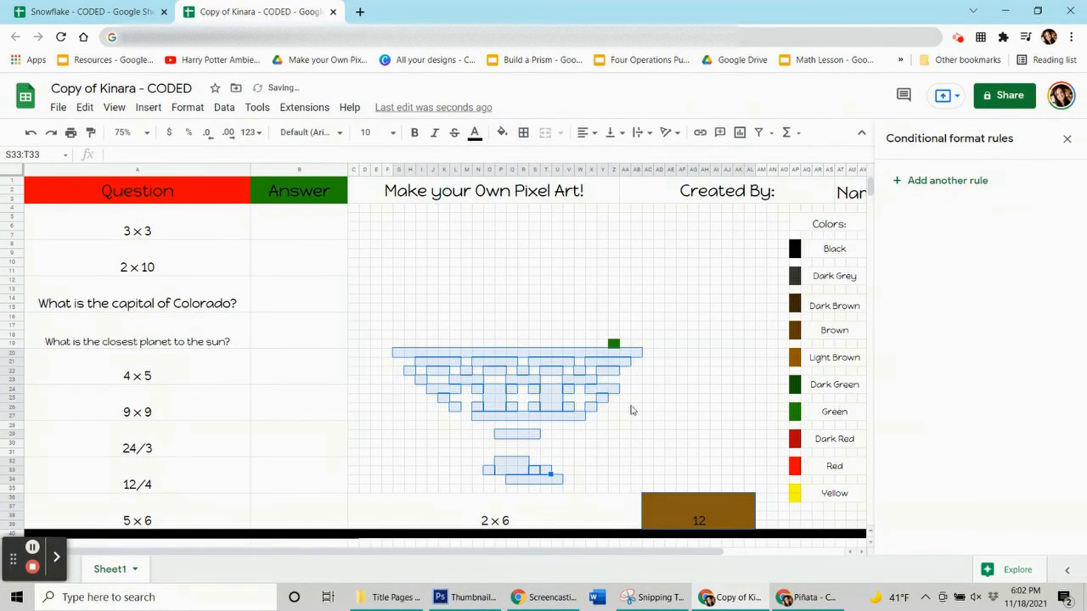
Add the leftover green pixel Z19 to the range of the 24/3 answer's rule, save it, and reset that pixel's fill color.
{"action": "left_click", "coordinate": [614, 343]}
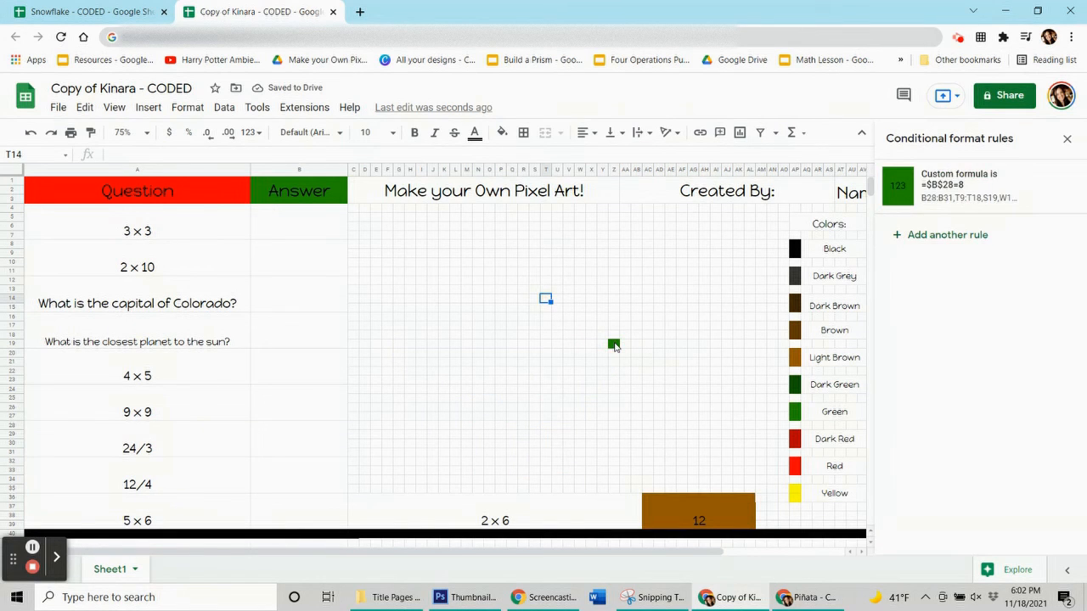
{"action": "left_click", "coordinate": [304, 248]}
{"action": "left_click", "coordinate": [304, 293]}
{"action": "left_click", "coordinate": [311, 344]}
{"action": "left_click", "coordinate": [310, 376]}
{"action": "left_click", "coordinate": [314, 412]}
{"action": "left_click", "coordinate": [320, 448]}
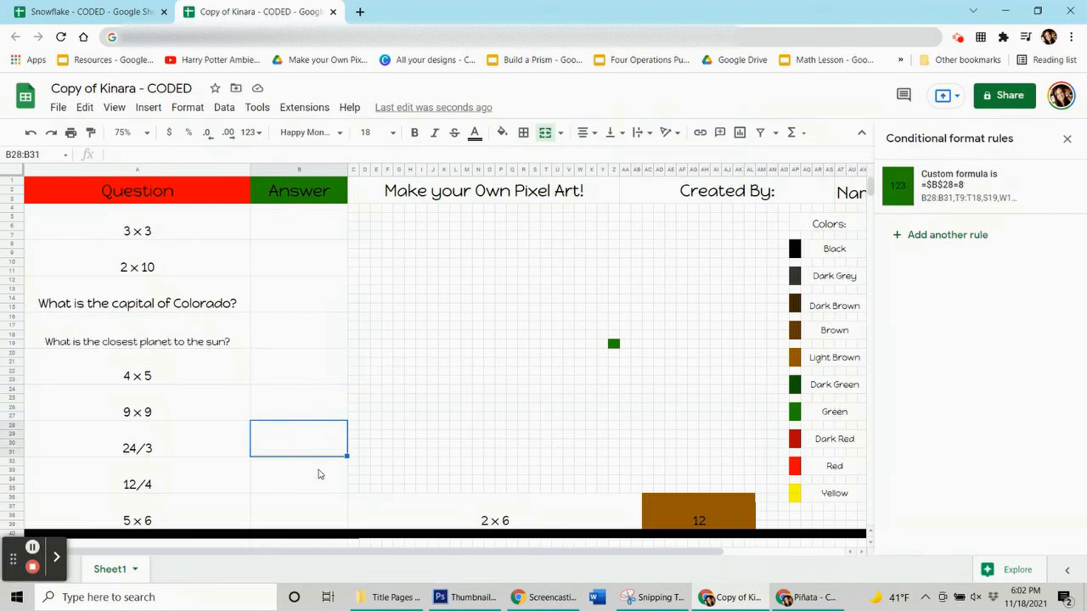
{"action": "left_click", "coordinate": [949, 211]}
{"action": "left_click", "coordinate": [1060, 242]}
{"action": "left_click_drag", "start_coordinate": [585, 168], "coordinate": [324, 141]}
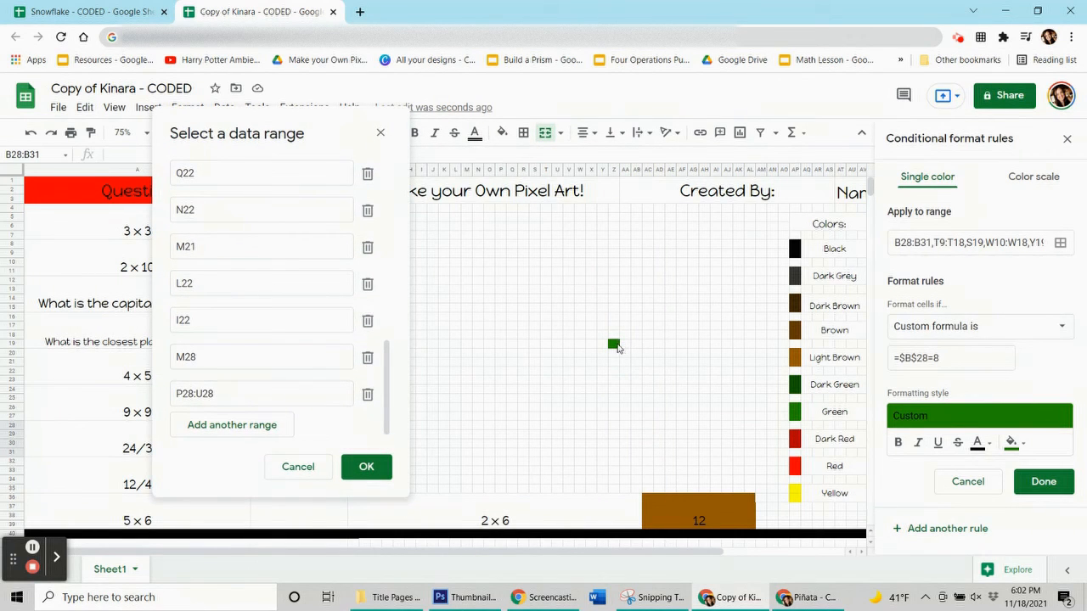
{"action": "left_click", "coordinate": [363, 469]}
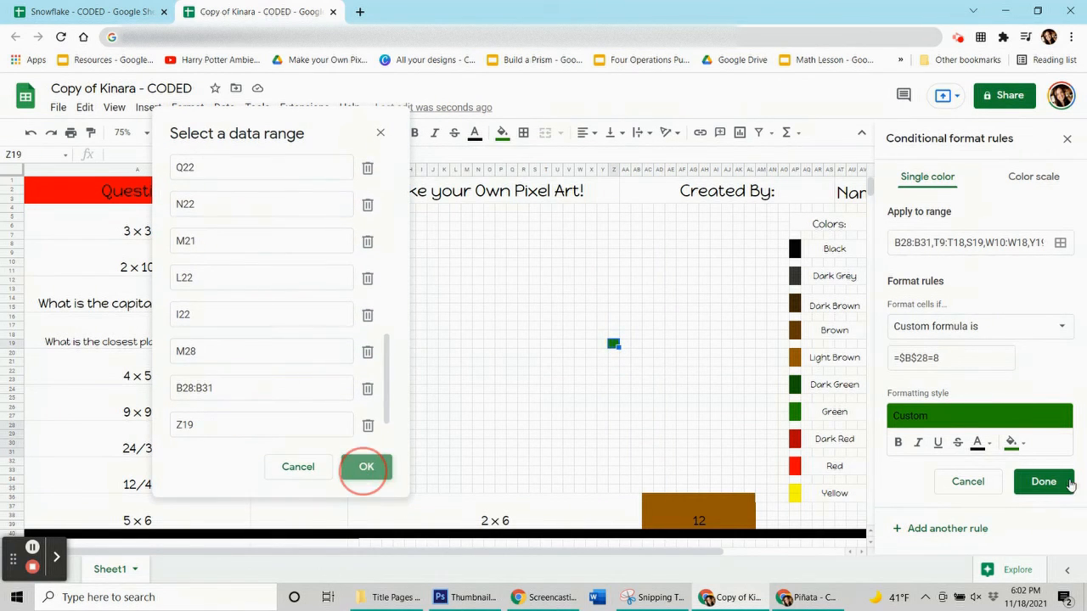
{"action": "left_click", "coordinate": [1056, 489]}
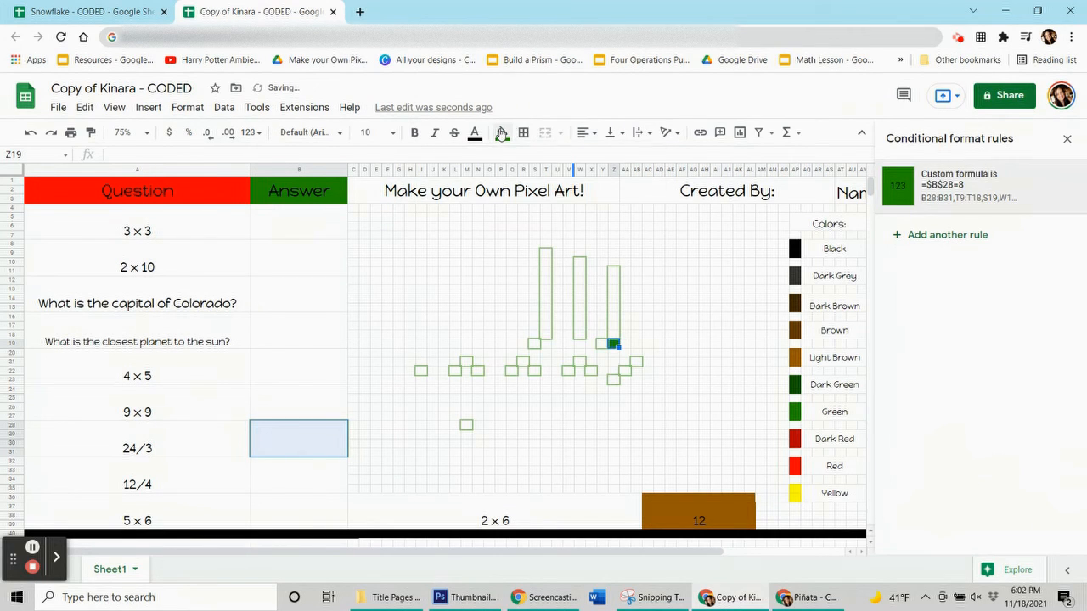
{"action": "left_click", "coordinate": [502, 132]}
{"action": "left_click", "coordinate": [564, 385]}
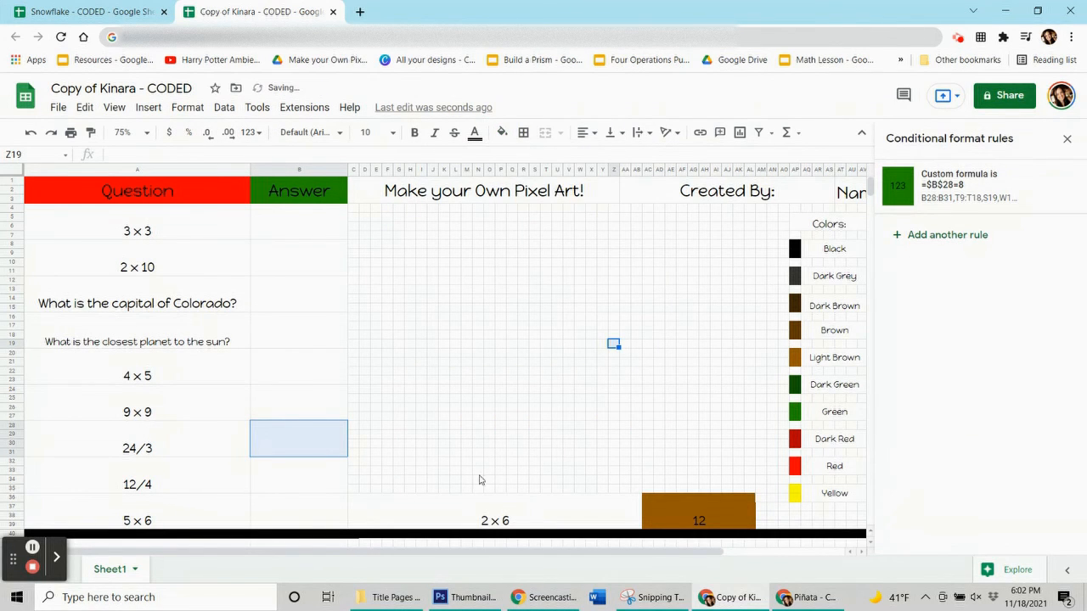
Check the custom formula in the 2 × 6 answer's conditional format rule and close the rule.
{"action": "left_click", "coordinate": [699, 512]}
{"action": "left_click", "coordinate": [929, 195]}
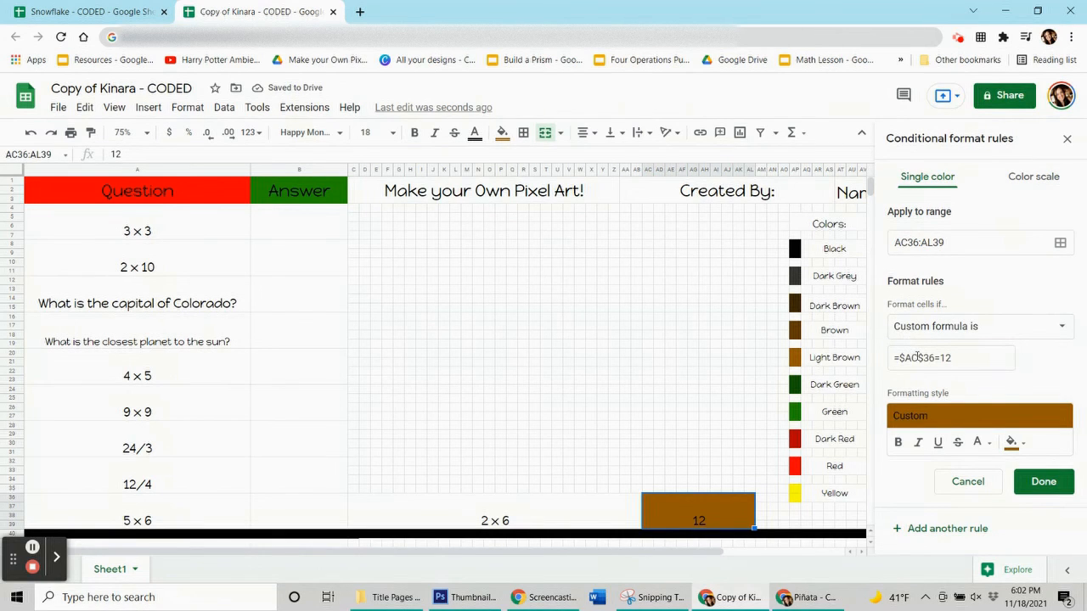
{"action": "double_click", "coordinate": [910, 358]}
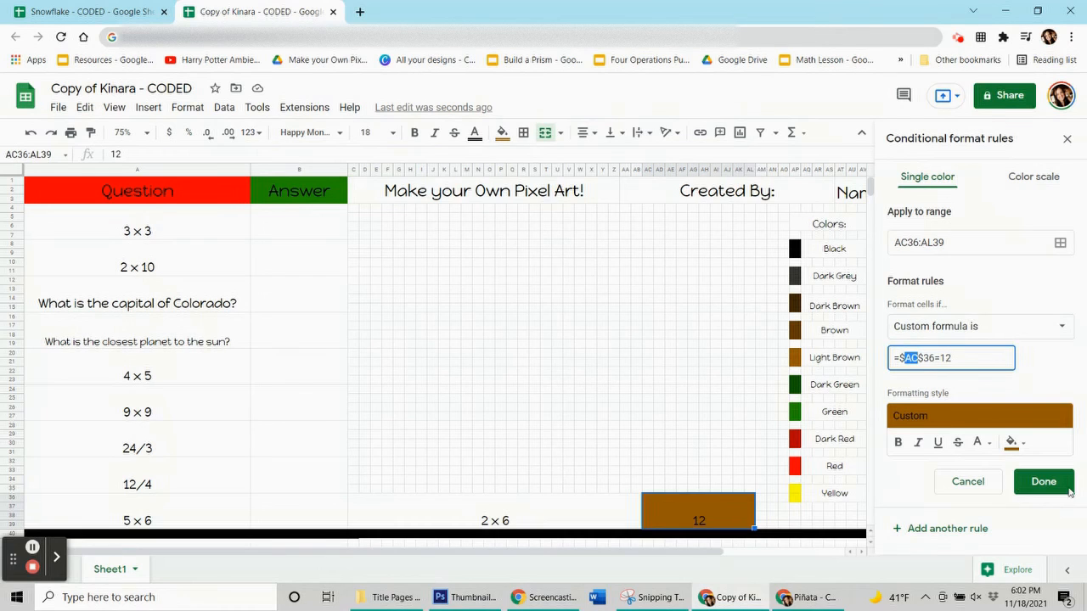
{"action": "left_click", "coordinate": [1044, 482]}
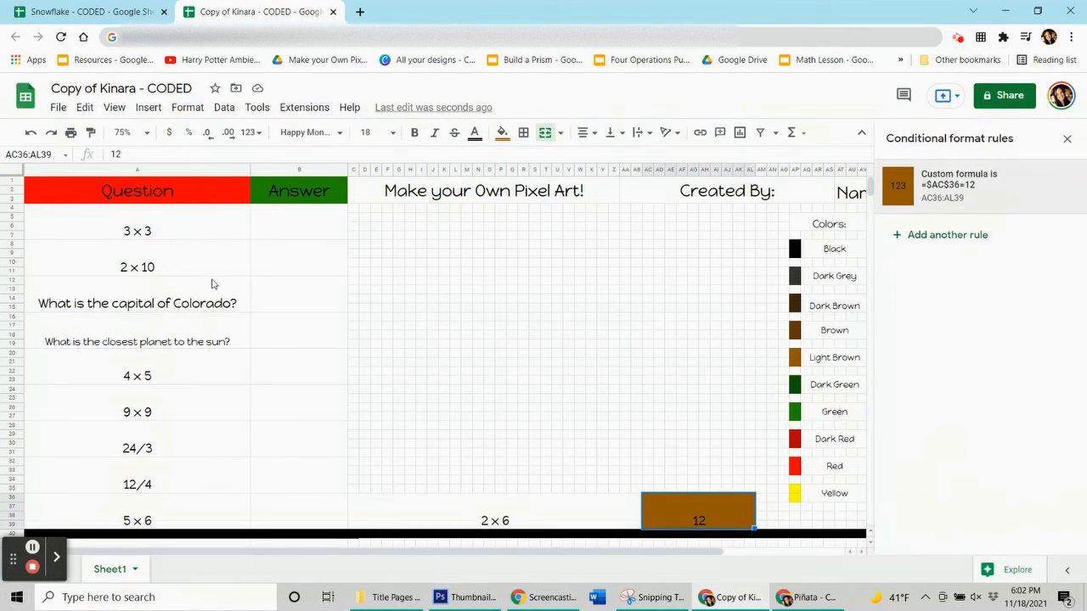
Check the conditional format rule of each answer cell from 3 × 3 down to 5 × 6.
{"action": "left_click", "coordinate": [302, 223]}
{"action": "left_click", "coordinate": [297, 261]}
{"action": "left_click", "coordinate": [305, 294]}
{"action": "left_click", "coordinate": [303, 328]}
{"action": "left_click", "coordinate": [299, 383]}
{"action": "left_click", "coordinate": [297, 418]}
{"action": "left_click", "coordinate": [293, 442]}
{"action": "left_click", "coordinate": [291, 478]}
{"action": "left_click", "coordinate": [298, 512]}
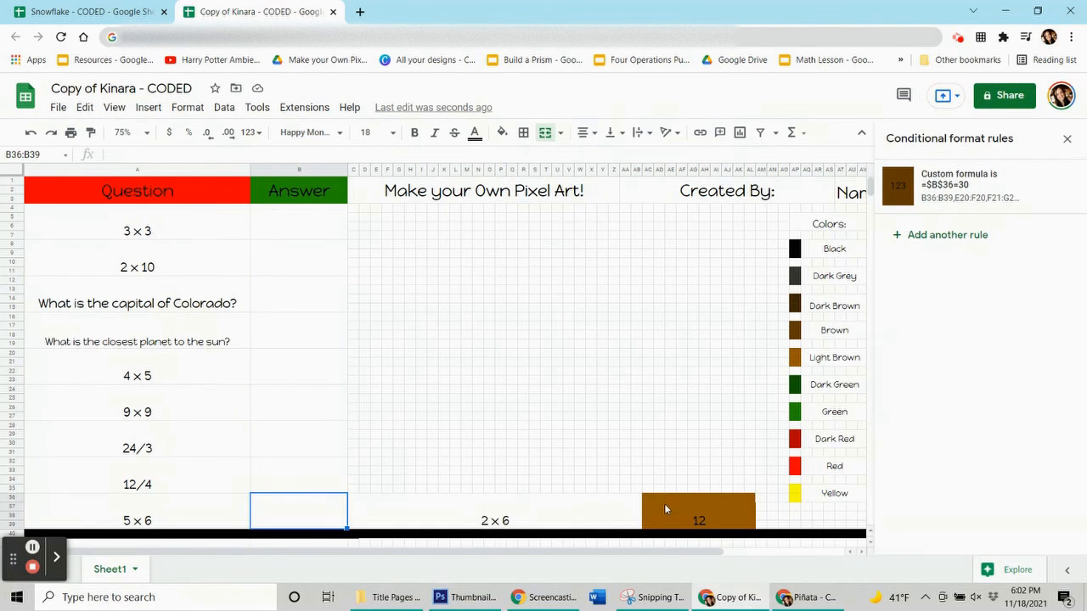
Clear the 2 × 6 answer in AC36:AL39.
{"action": "left_click", "coordinate": [665, 508]}
{"action": "key", "text": "Delete"}
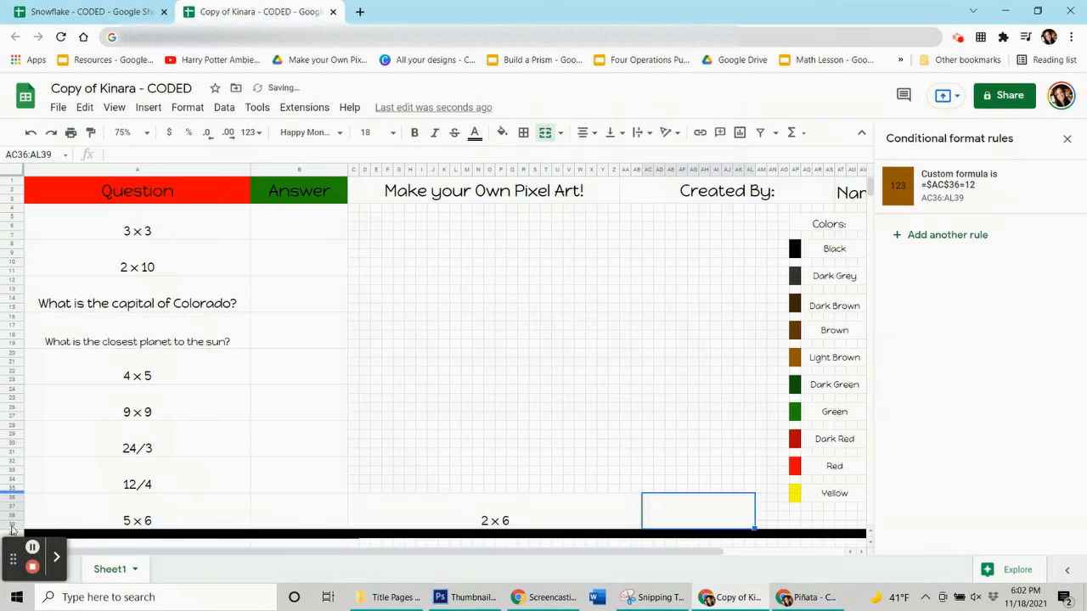
{"action": "left_click", "coordinate": [32, 547]}
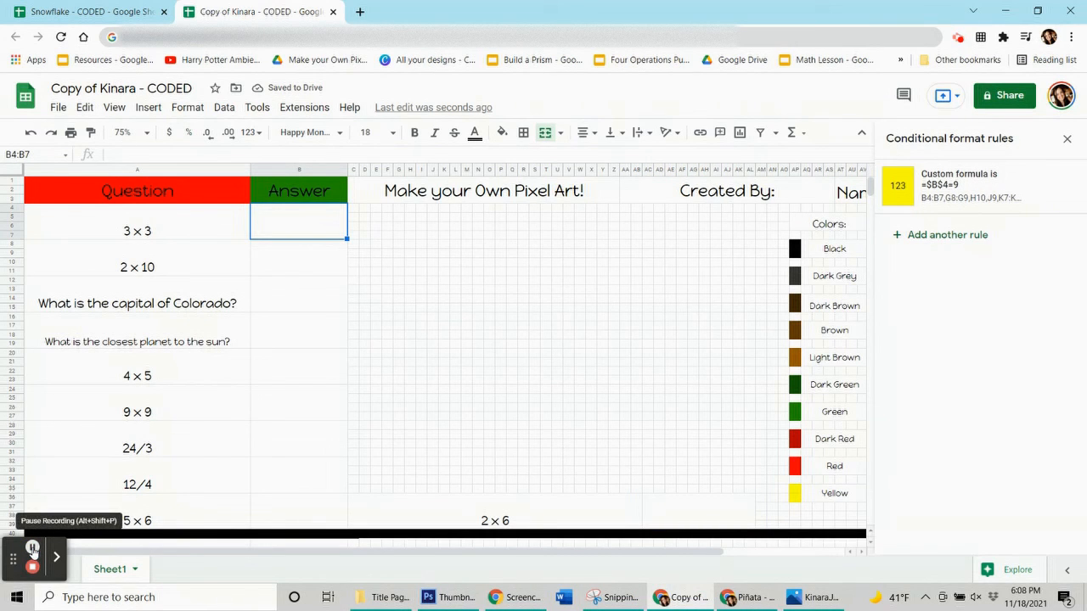
Close the conditional format rules and answer the first four questions with 9, 20, Denver and Mercury.
{"action": "left_click", "coordinate": [1066, 139]}
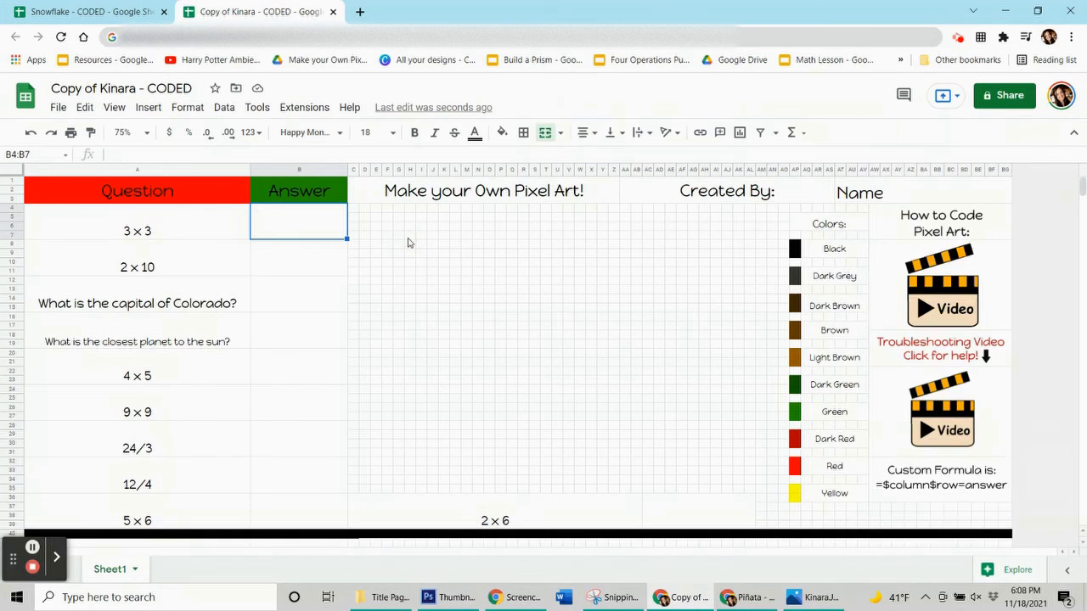
{"action": "type", "text": "9"}
{"action": "key", "text": "Return"}
{"action": "type", "text": "20"}
{"action": "key", "text": "ctrl+Return"}
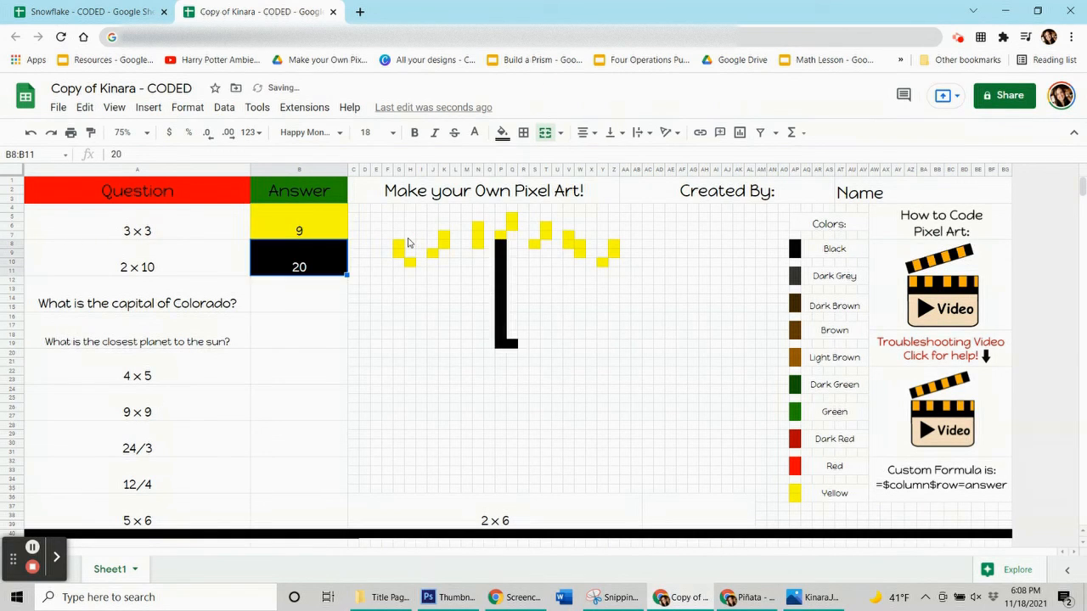
{"action": "type", "text": "Denver"}
{"action": "key", "text": "Return"}
{"action": "type", "text": "Mercury"}
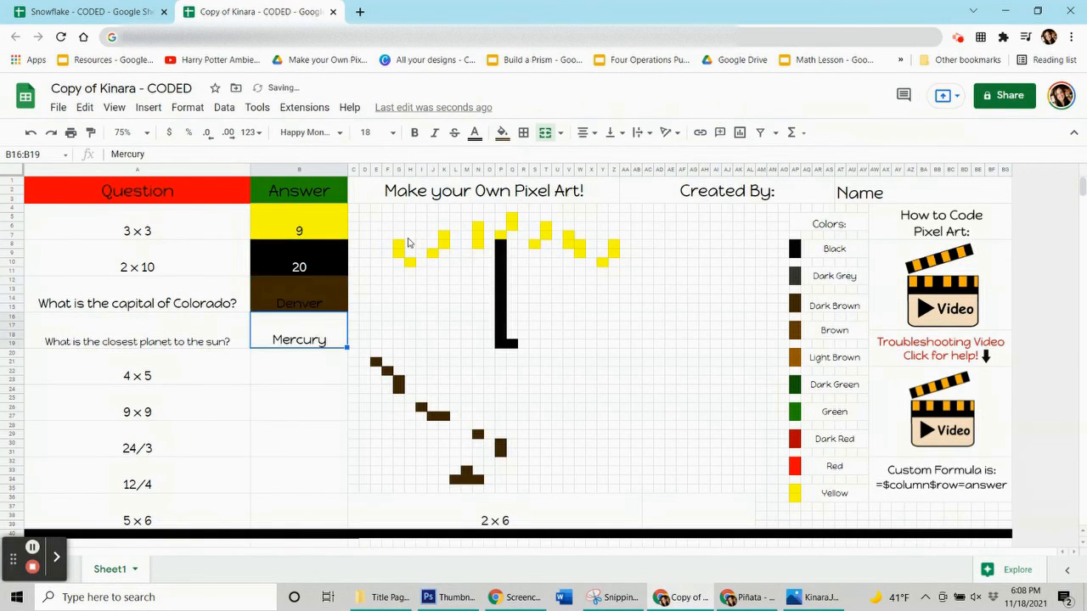
{"action": "key", "text": "Return"}
Answer 4 × 5 with 20, 9 × 9 with 81, 24/3 with 8, 12/4 with 3 and 5 × 6 with 30.
{"action": "type", "text": "20"}
{"action": "key", "text": "Return"}
{"action": "type", "text": "81"}
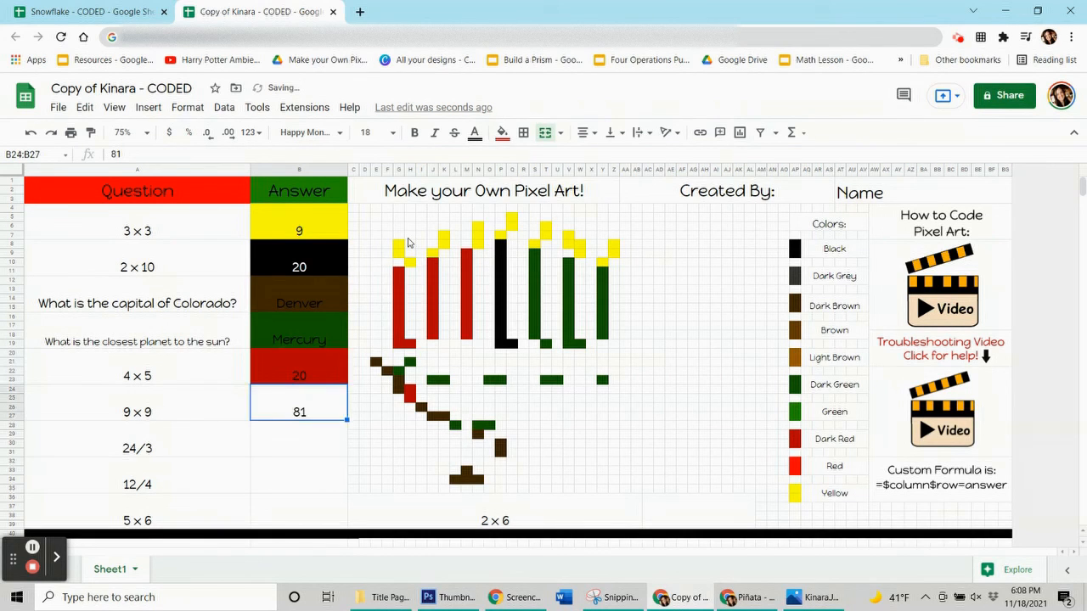
{"action": "key", "text": "Return"}
{"action": "type", "text": "8"}
{"action": "key", "text": "Return"}
{"action": "type", "text": "3"}
{"action": "key", "text": "Return"}
{"action": "type", "text": "30"}
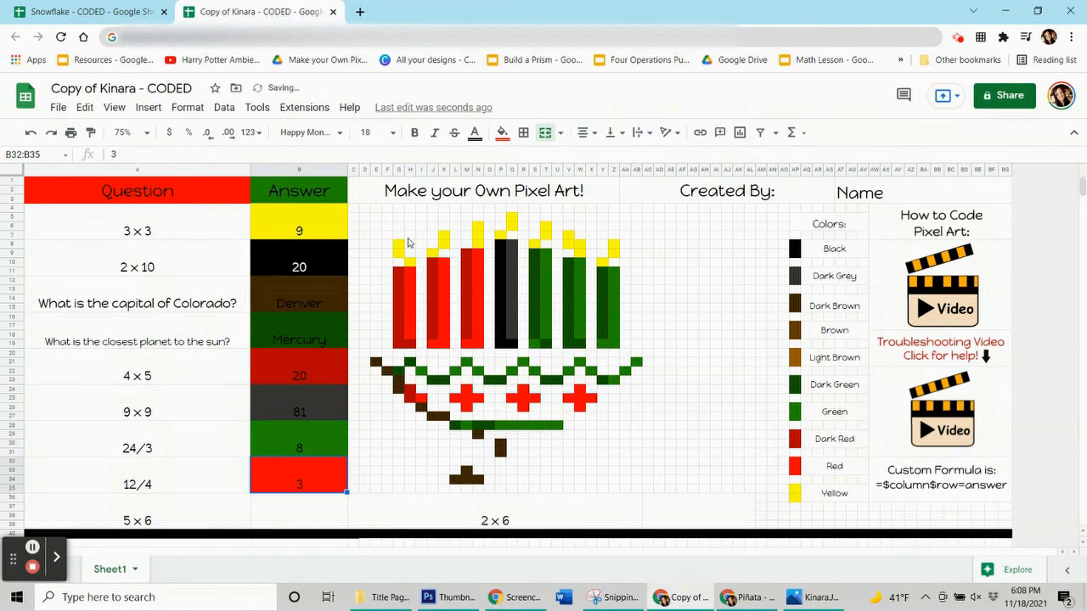
{"action": "key", "text": "ctrl+Return"}
Answer the 2 × 6 question with 12.
{"action": "key", "text": "Tab"}
{"action": "key", "text": "Tab"}
{"action": "type", "text": "12"}
{"action": "key", "text": "ctrl+Return"}
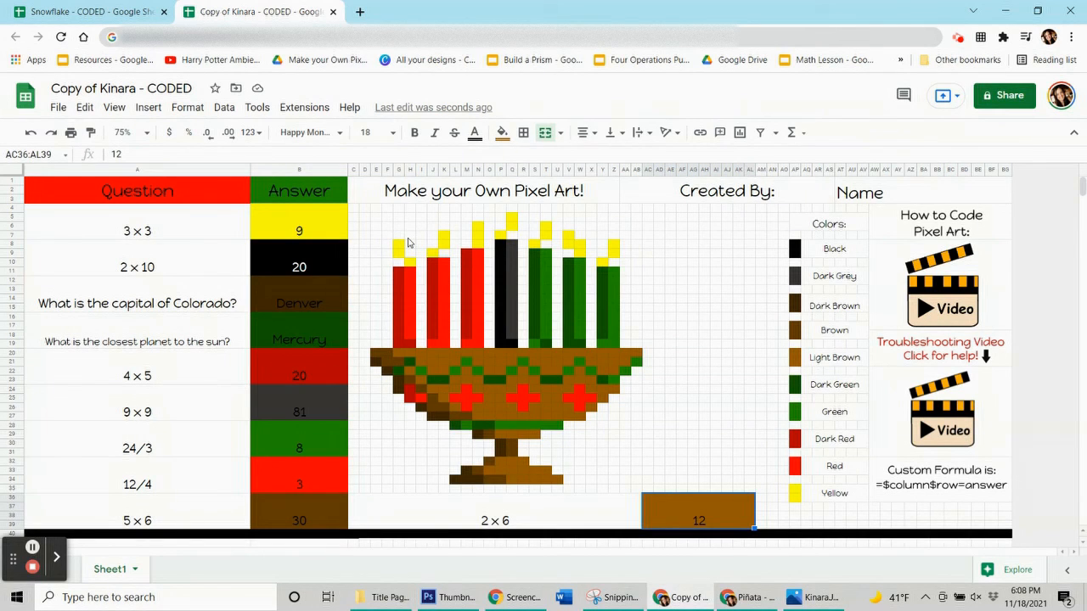
{"action": "left_click", "coordinate": [58, 108]}
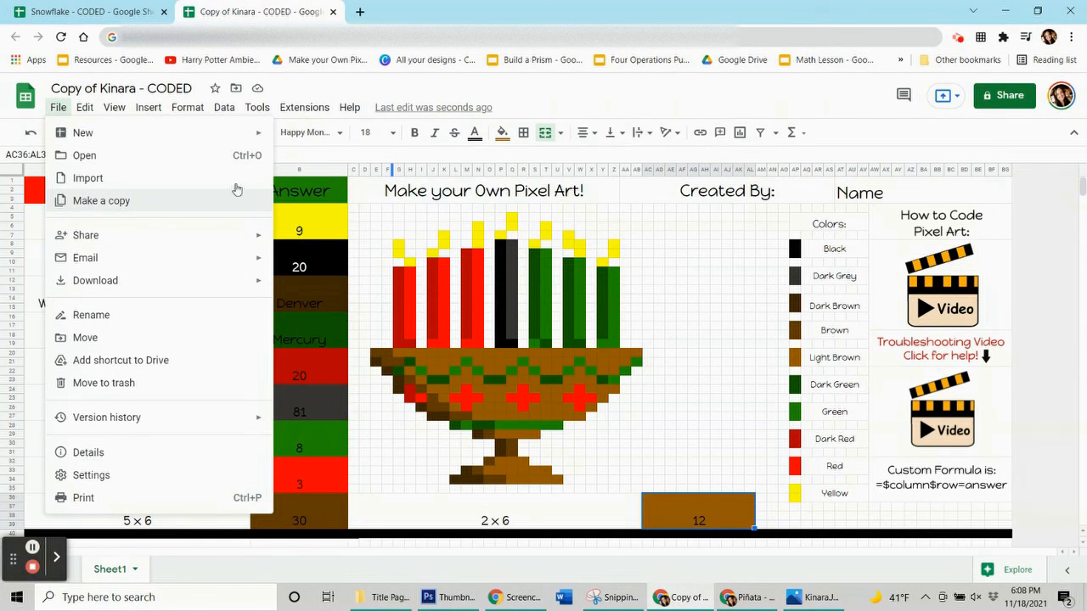
{"action": "left_click", "coordinate": [667, 255]}
{"action": "left_click", "coordinate": [670, 254]}
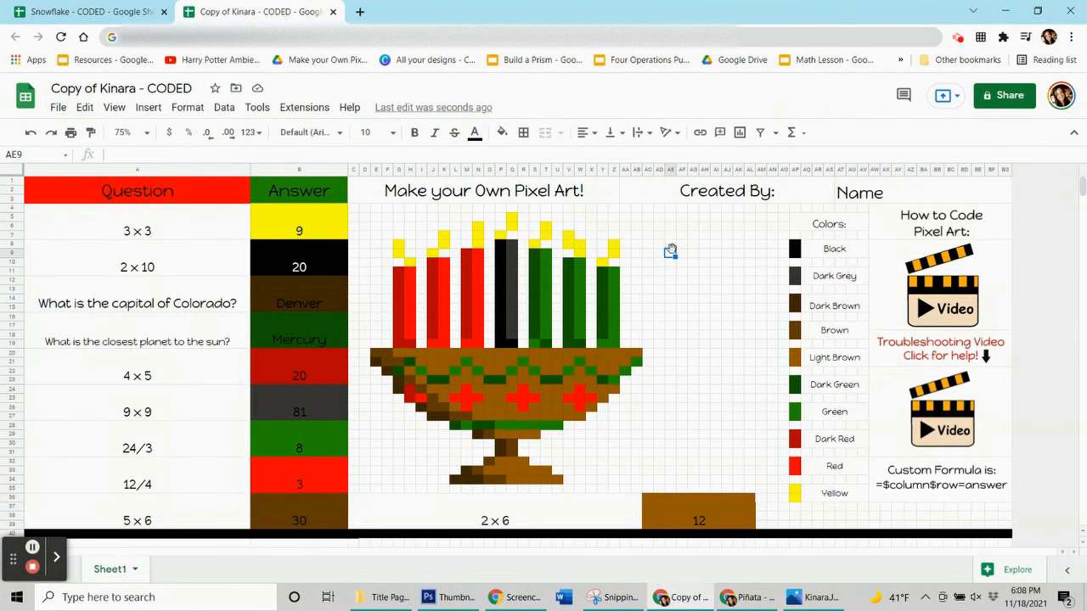